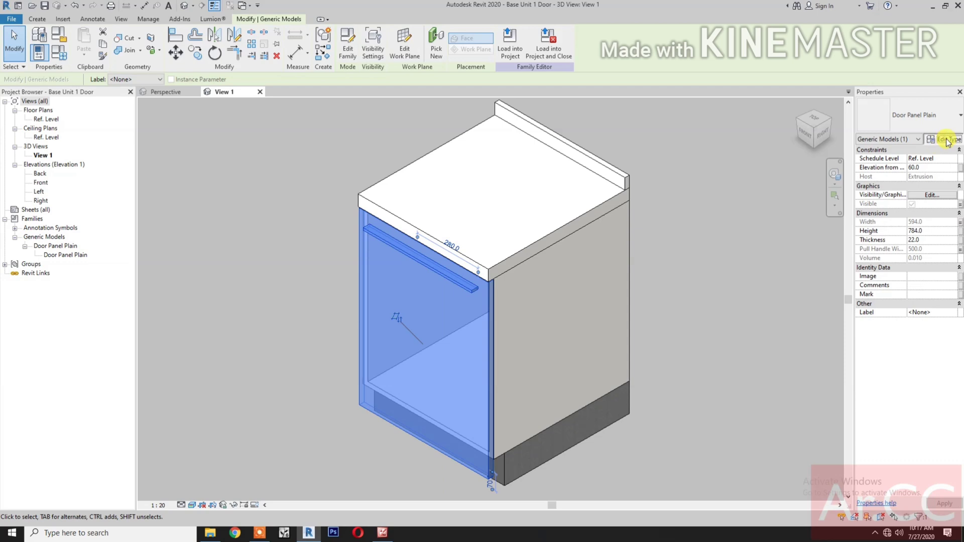
- Associate the door panel's Door Finish material with a new type-based family parameter named Door Finish
click(948, 140)
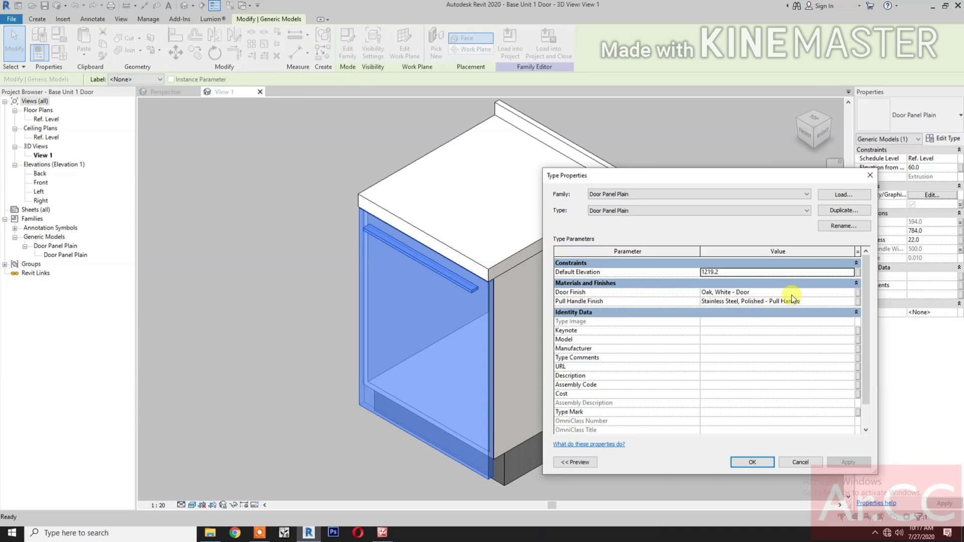
click(858, 294)
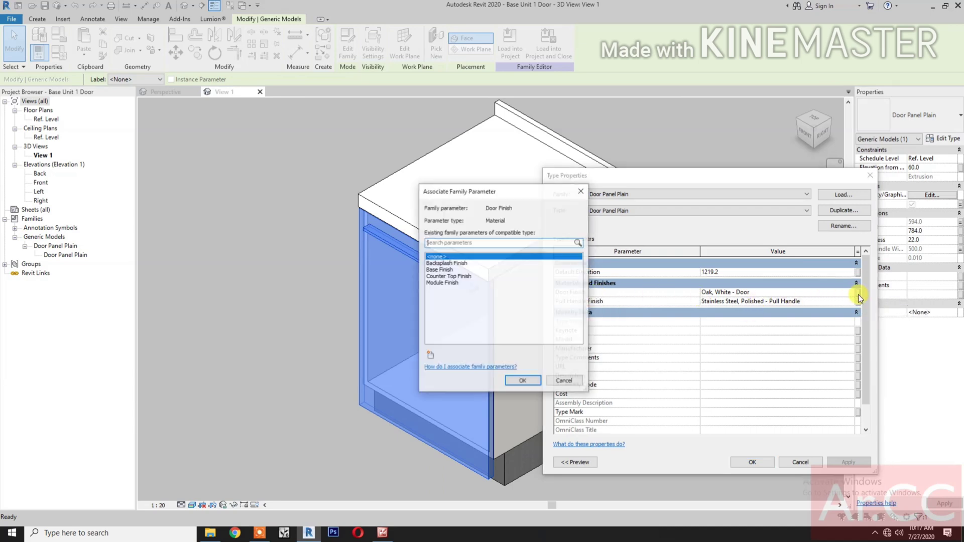
click(431, 354)
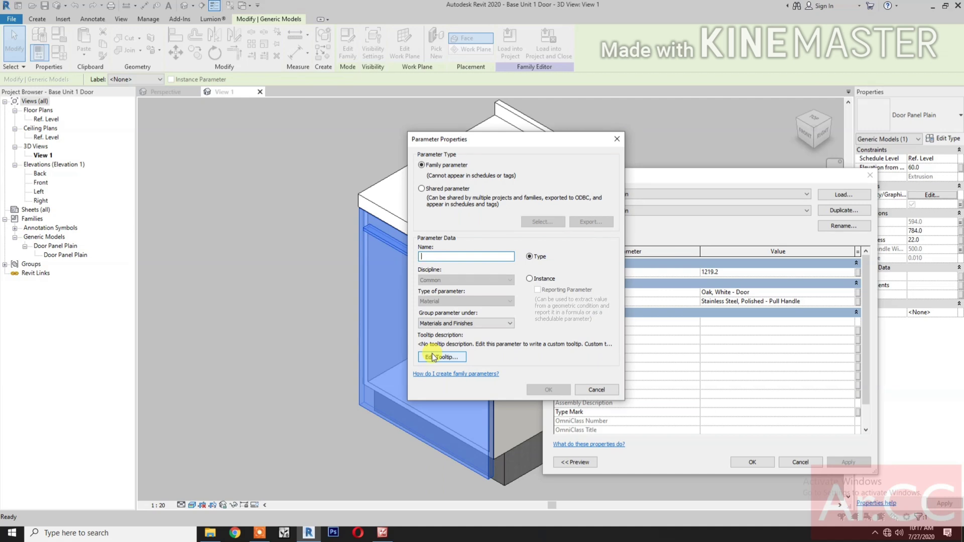
text(Door Finish)
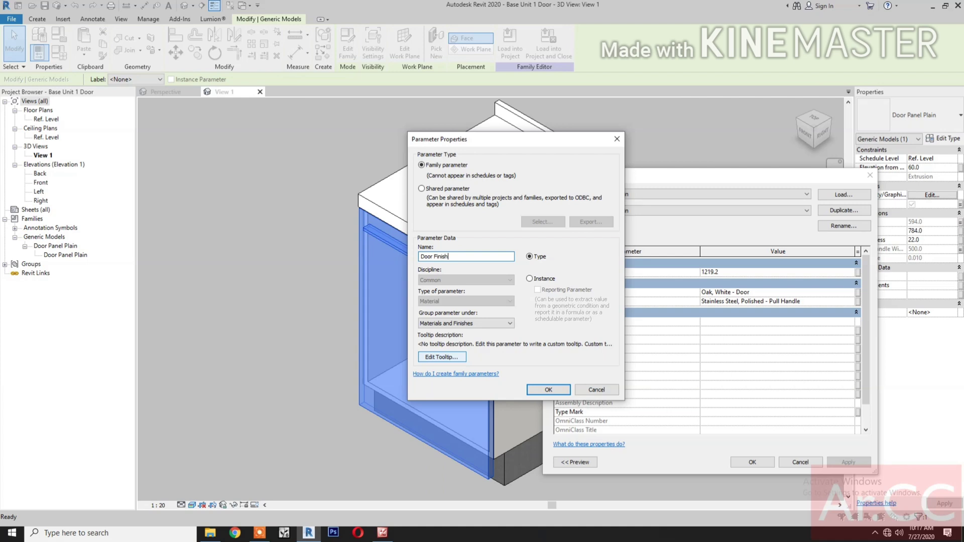
click(532, 390)
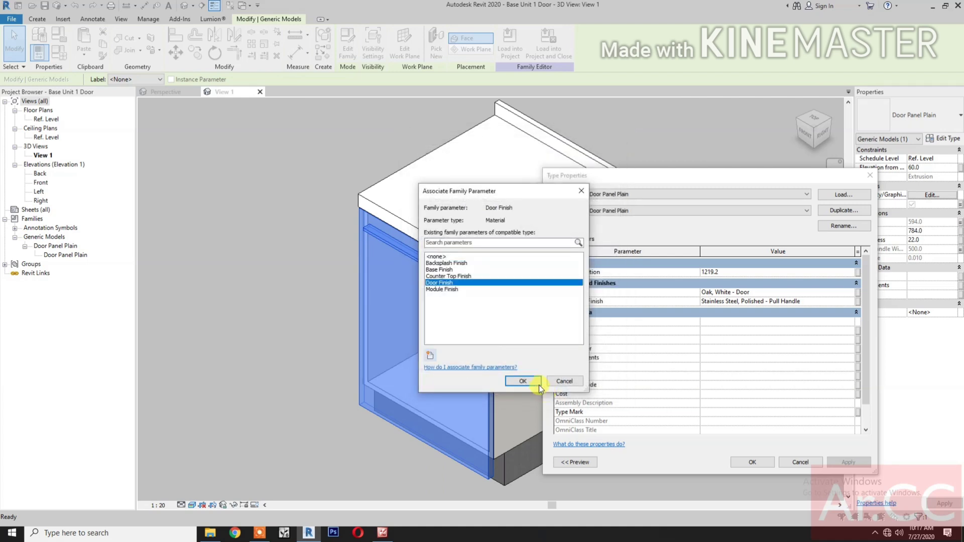
click(532, 381)
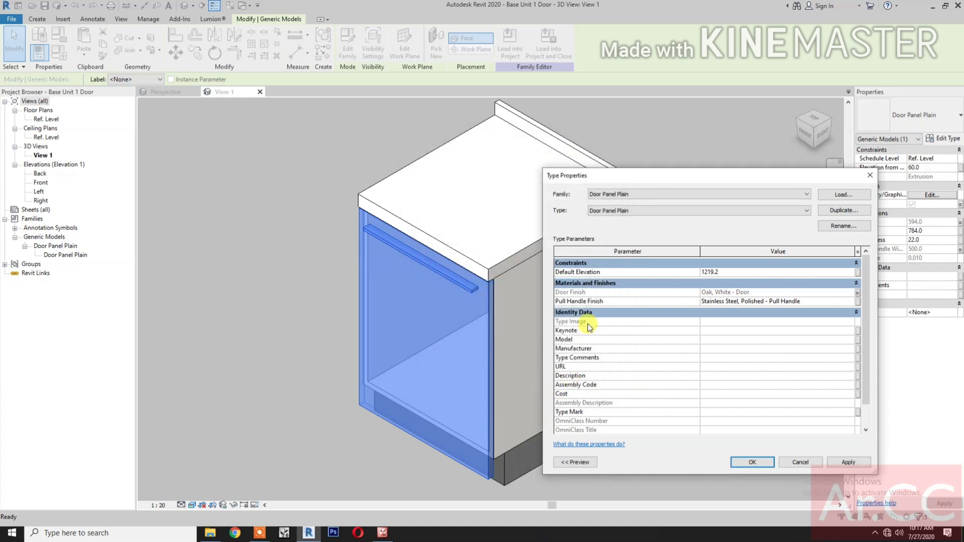
- Associate the door panel's Pull Handle Finish material with a new family type parameter named Pull Handle Finish and apply the type properties
click(859, 301)
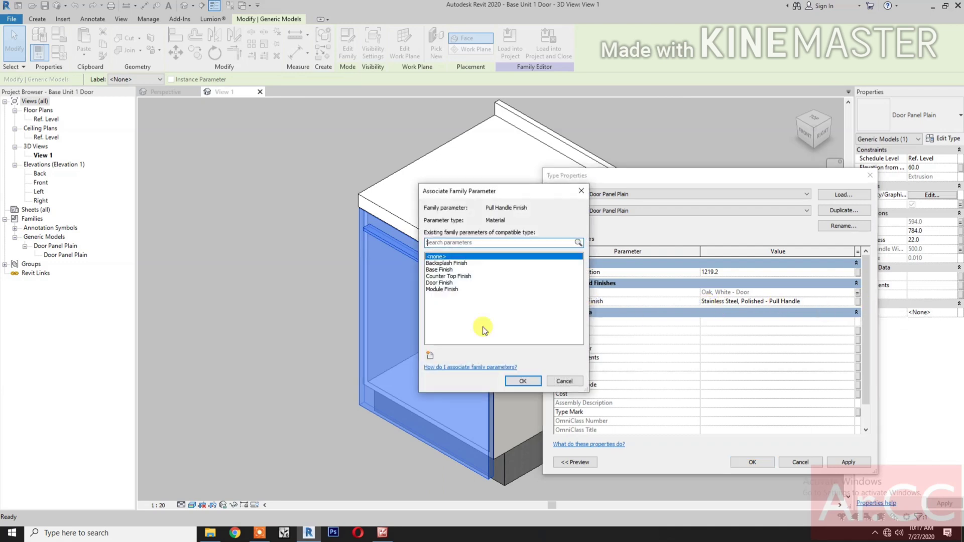
click(430, 355)
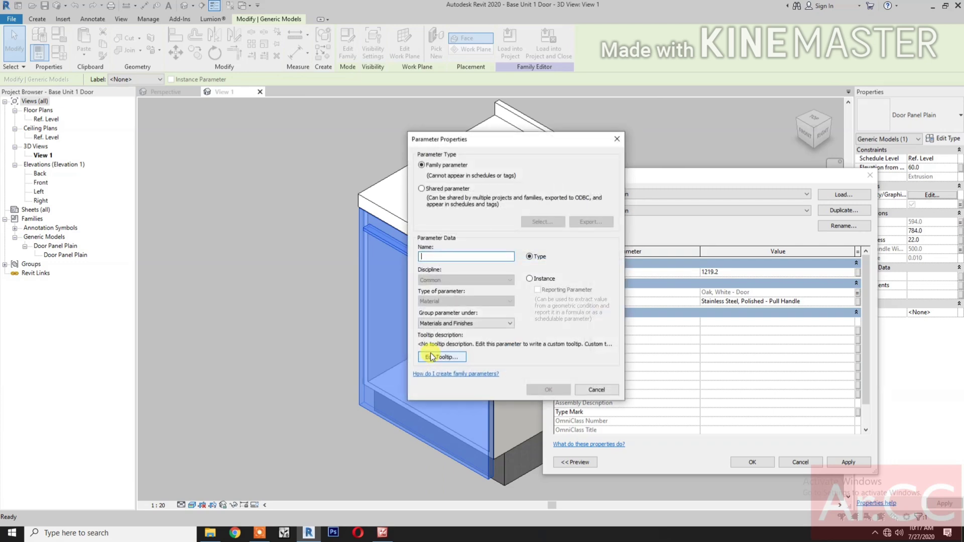
text(Pull Handle Finish)
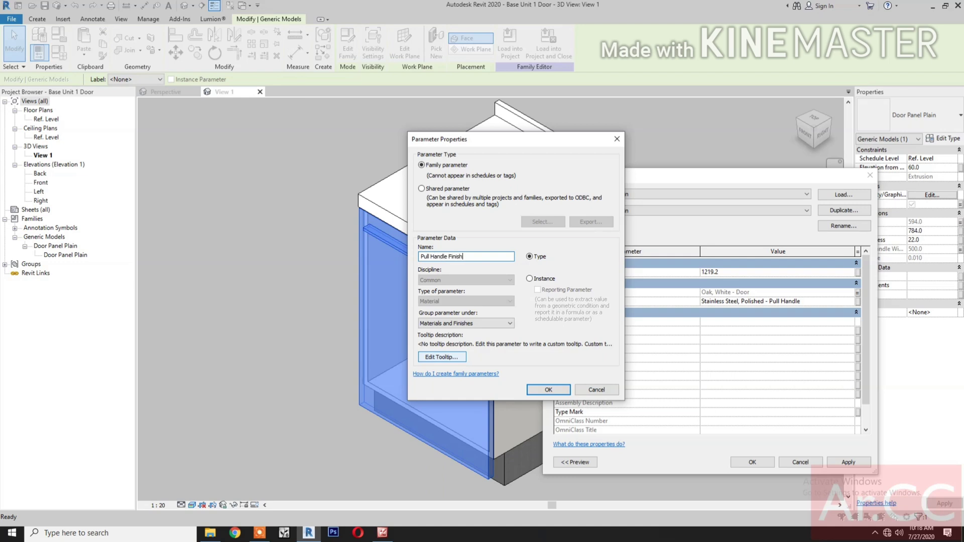
click(538, 391)
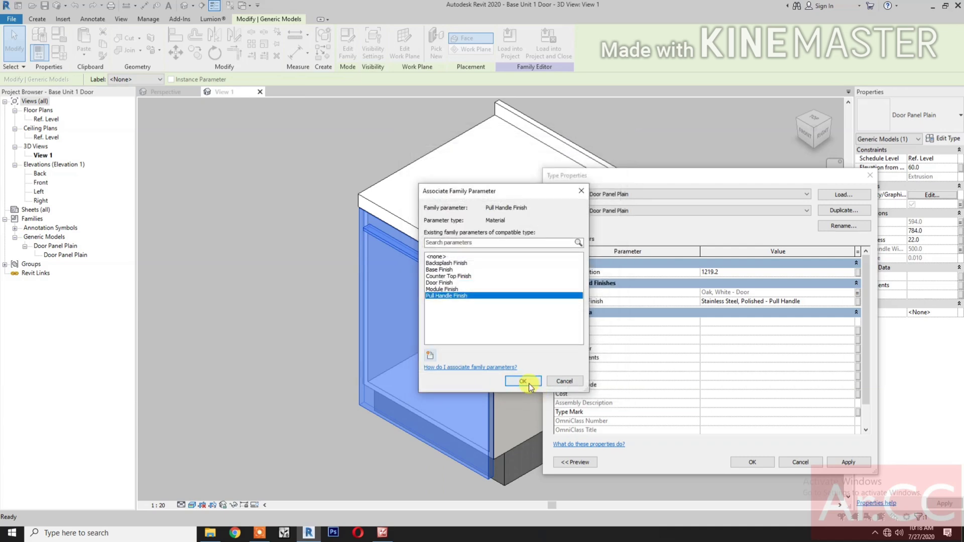
click(523, 382)
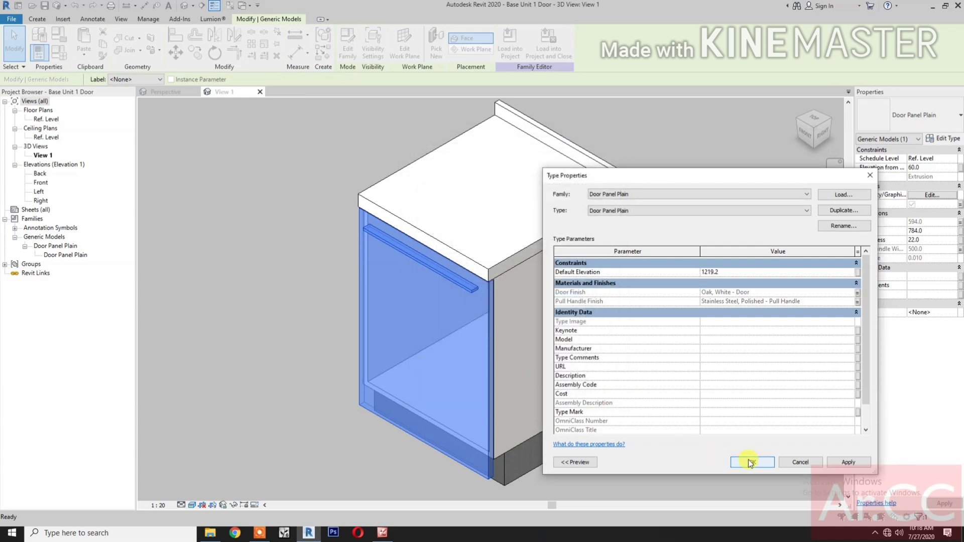
click(751, 463)
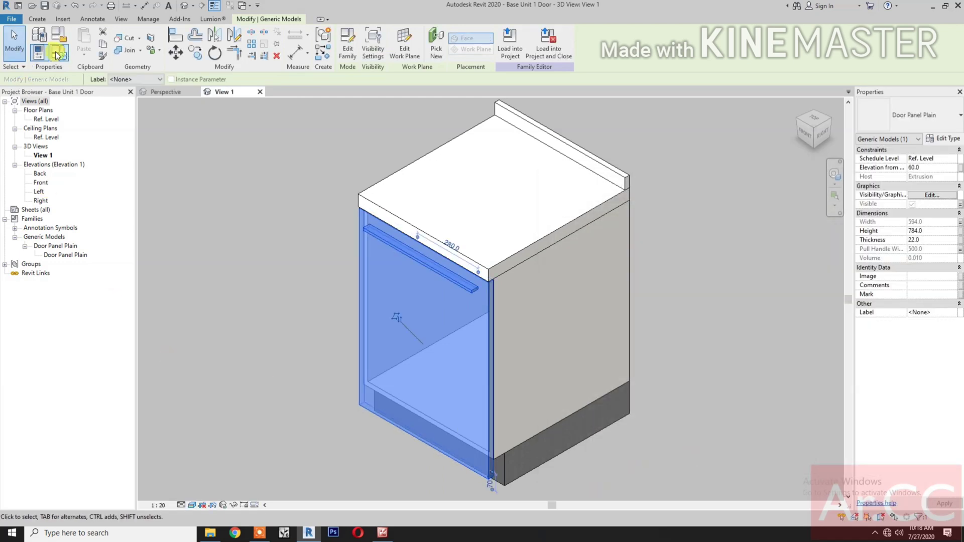
- Reorder the family's material parameters so Pull Handle Finish sits directly below Door Finish
click(58, 53)
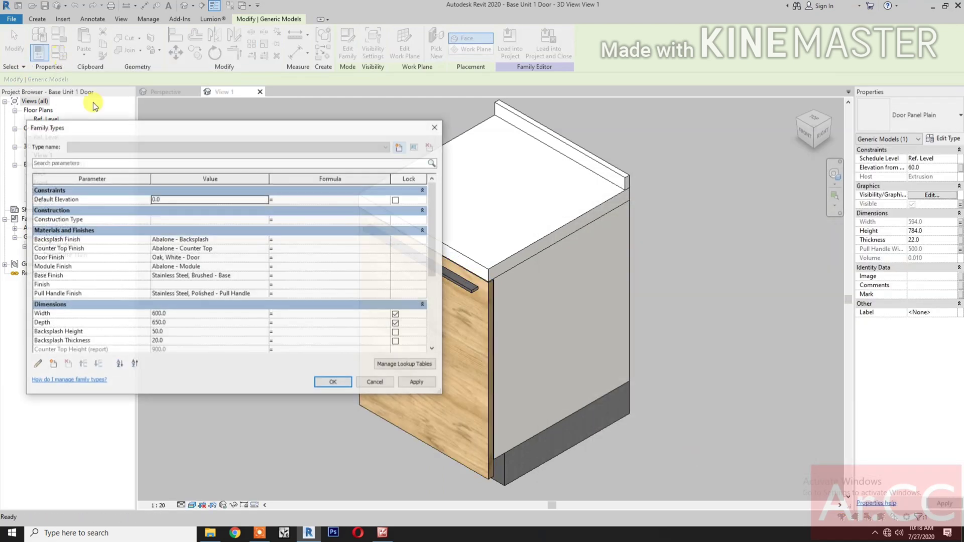
click(106, 294)
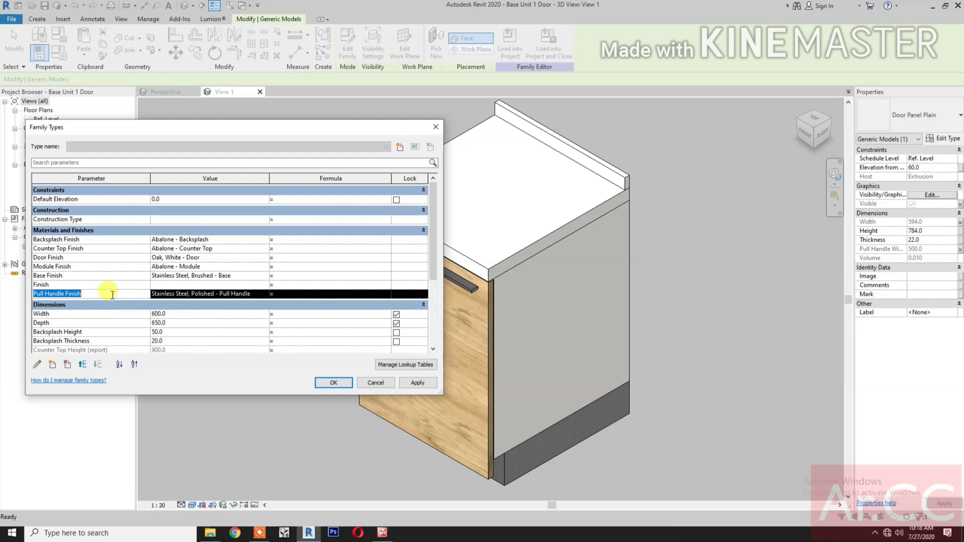
click(84, 365)
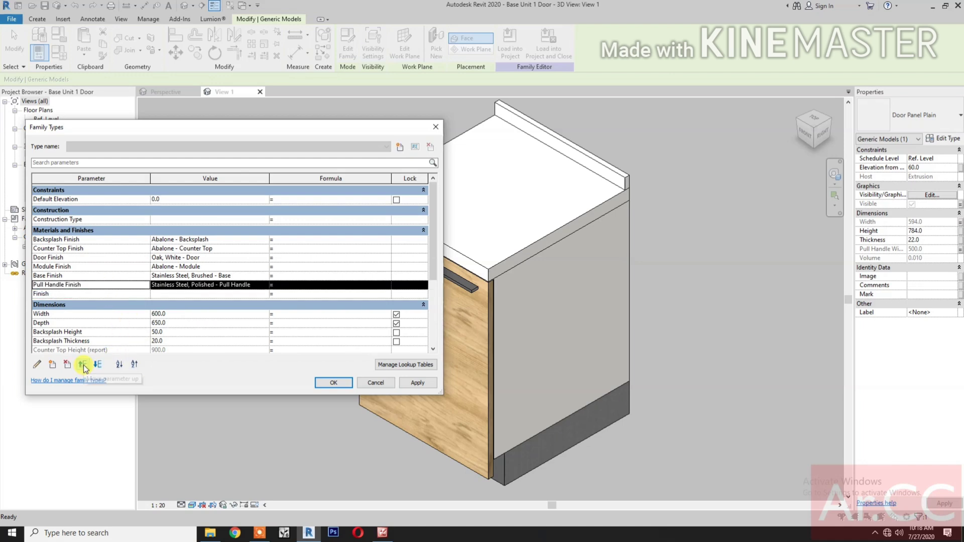
click(83, 365)
click(83, 365)
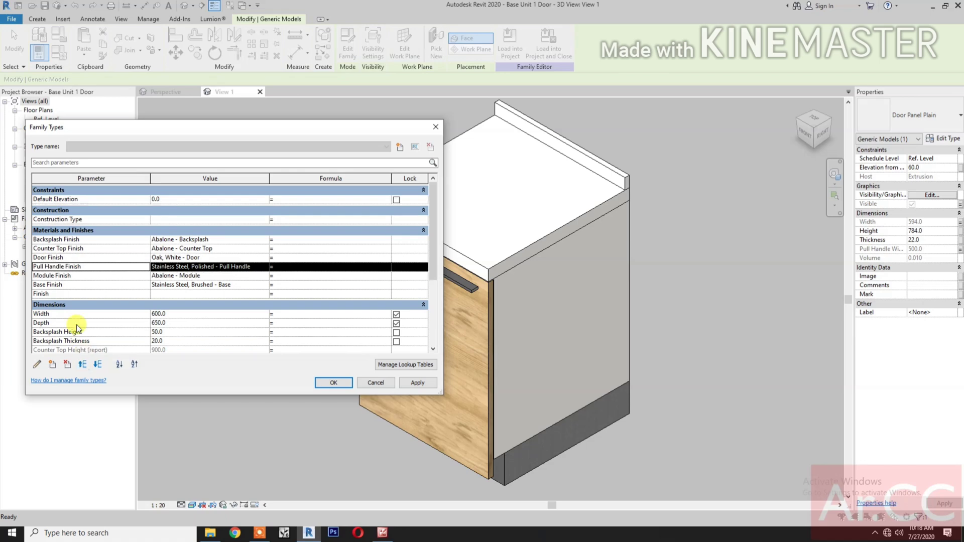
- Move the Module Finish parameter above Door Finish in the family types, accept the new order and deselect the door panel
click(80, 275)
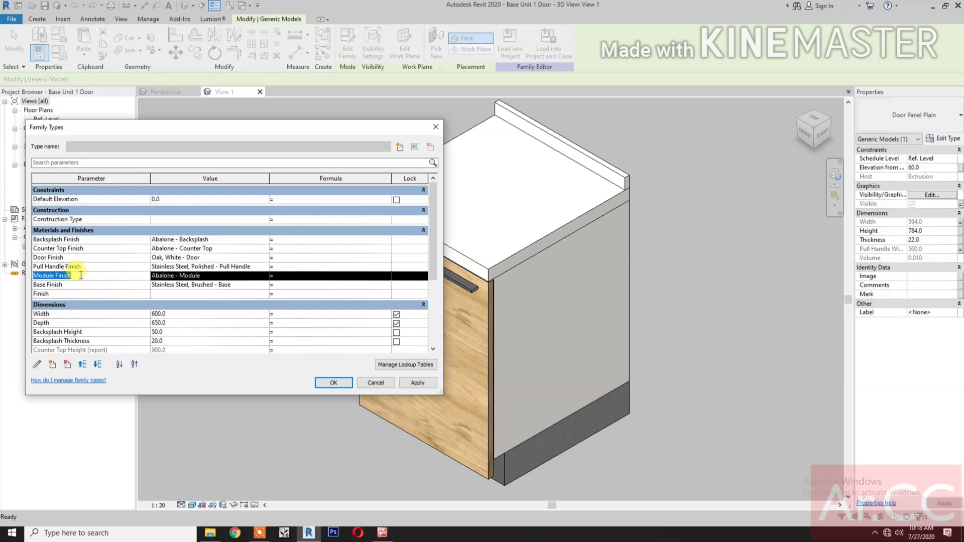
click(83, 364)
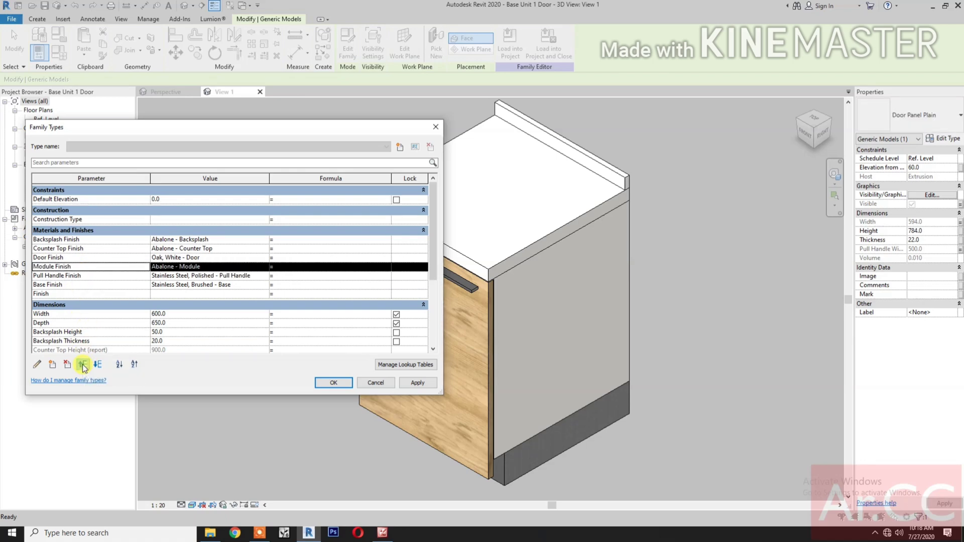
click(83, 363)
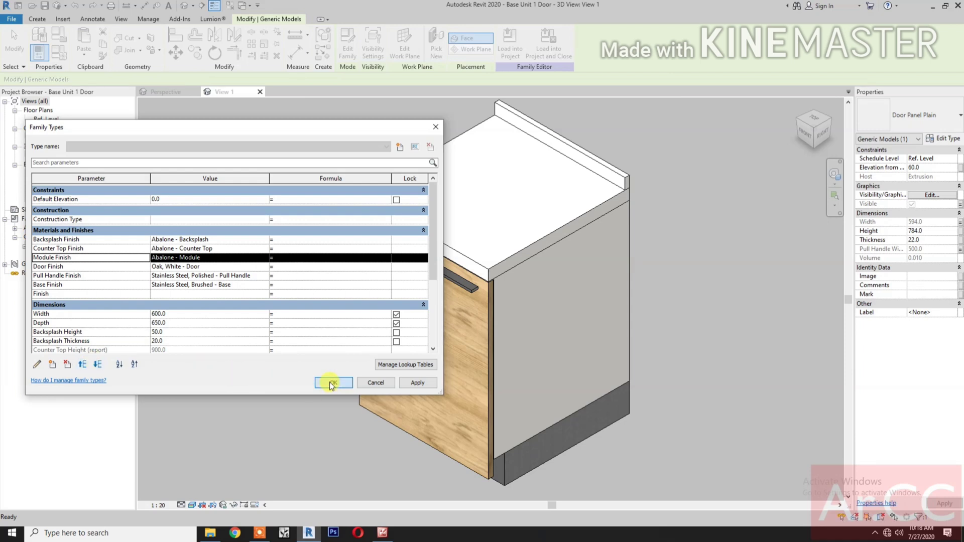
click(333, 383)
click(315, 391)
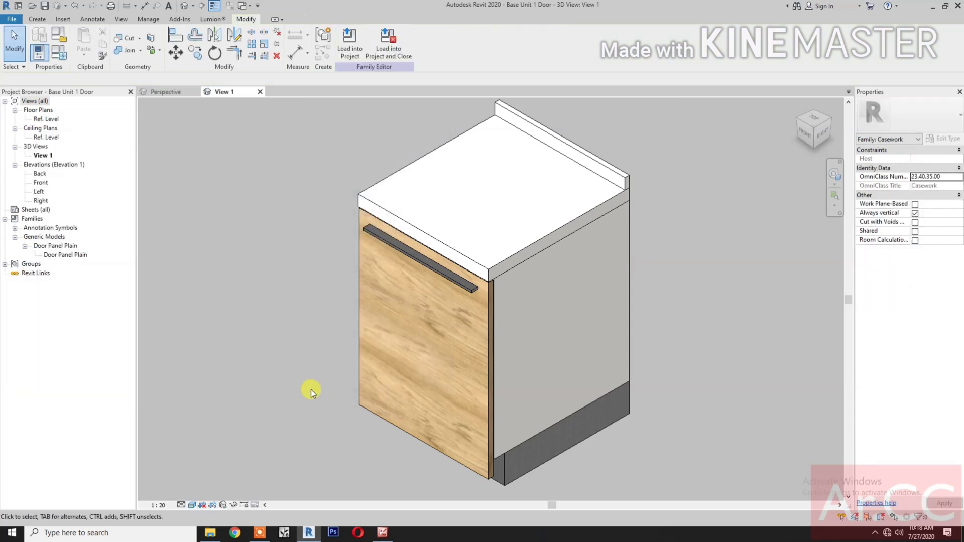
- In the Ref. Level floor plan, draw a horizontal reference plane across the cabinet about 140 mm behind the Base Offset plane
double_click(46, 119)
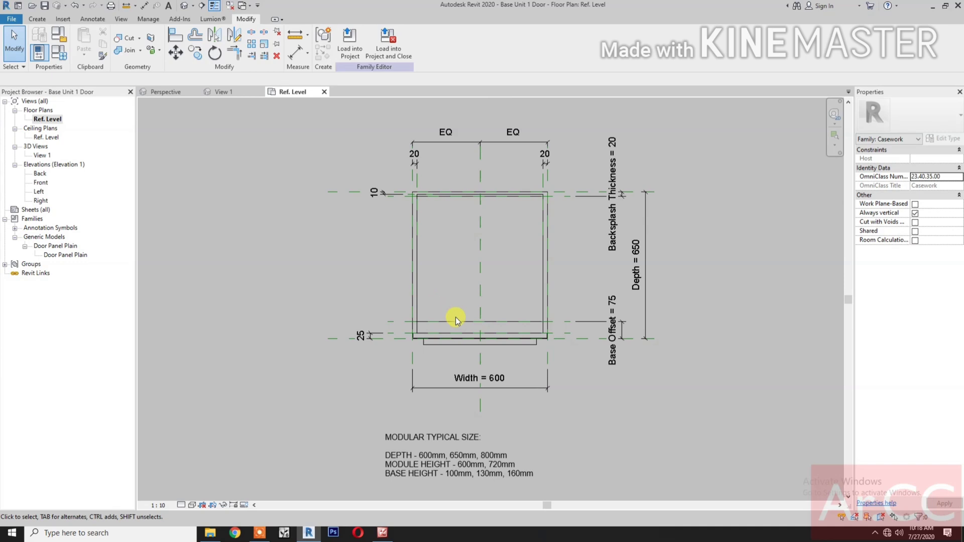
click(39, 19)
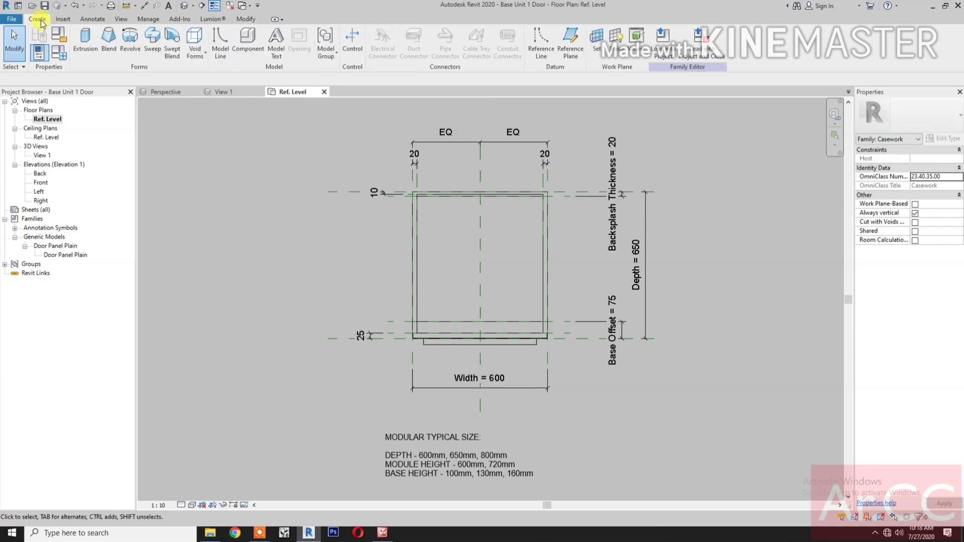
click(570, 43)
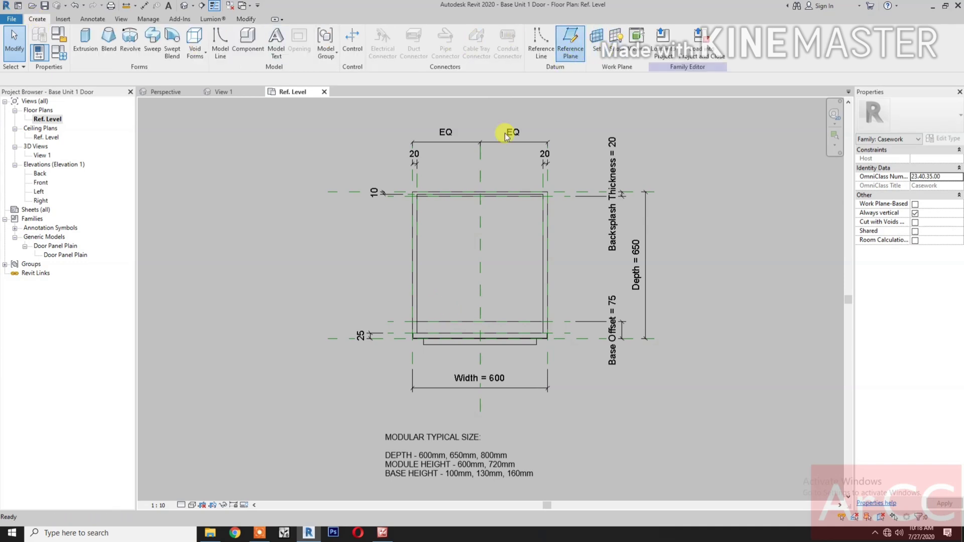
click(388, 290)
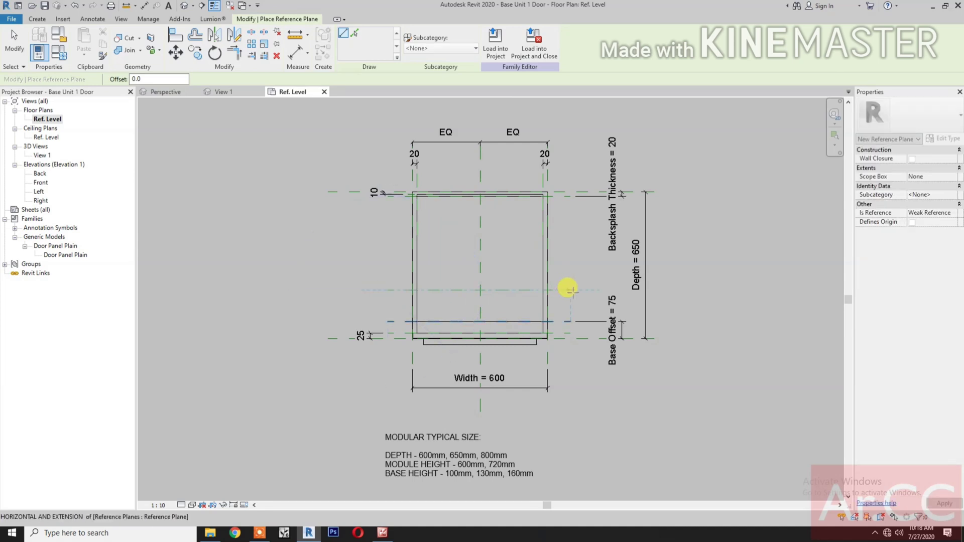
click(571, 290)
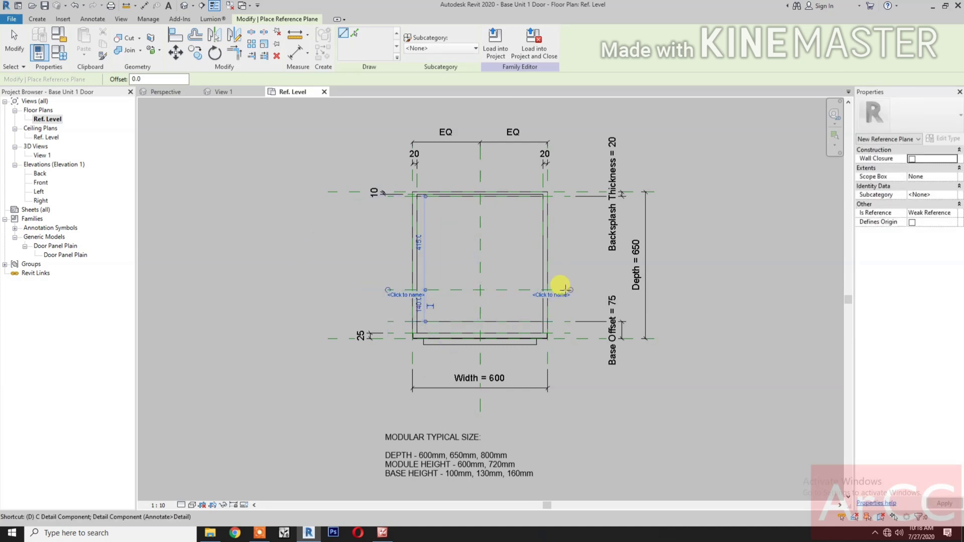
- Add an aligned dimension between the new horizontal reference plane and the inside line of the cabinet's 10 mm back panel
key(d)
key(i)
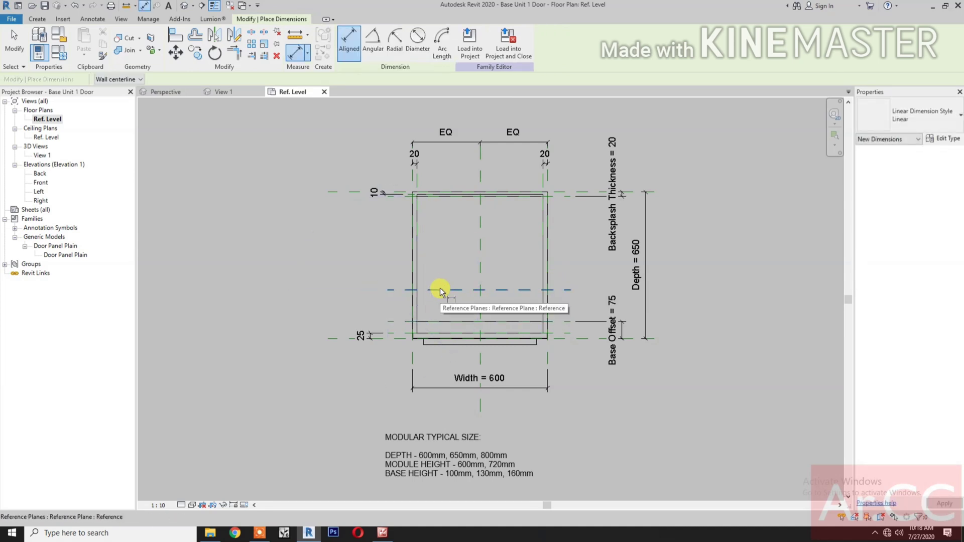
click(437, 273)
scroll(417, 208, up, 2)
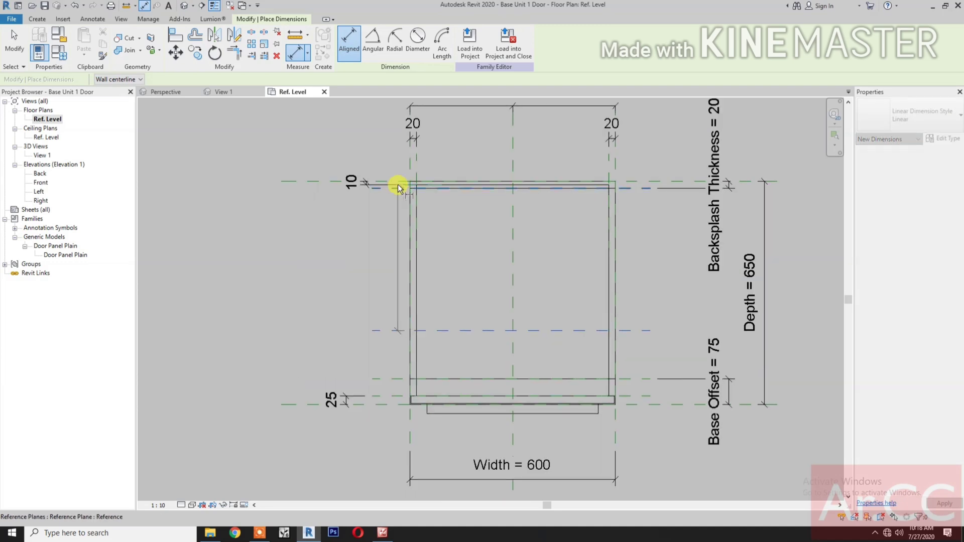
click(405, 185)
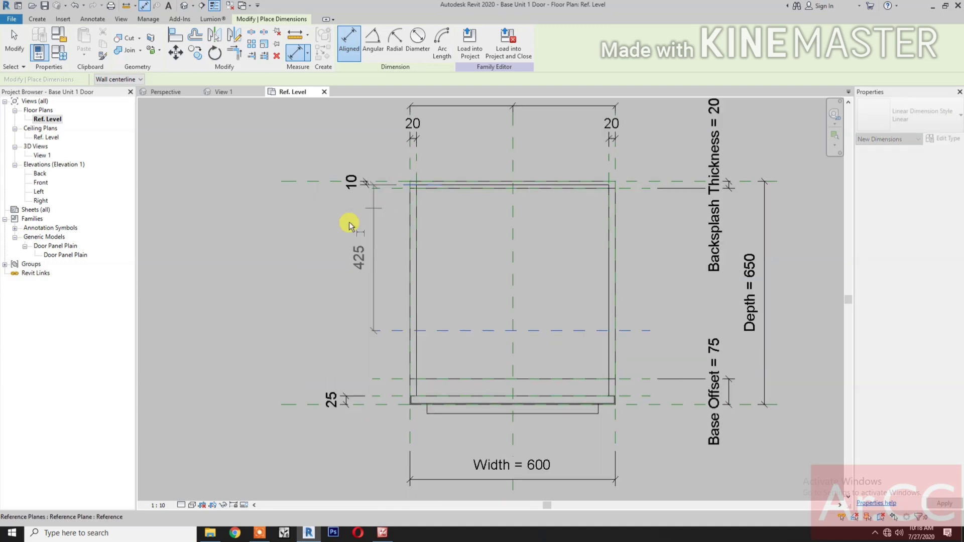
click(307, 232)
key(Escape)
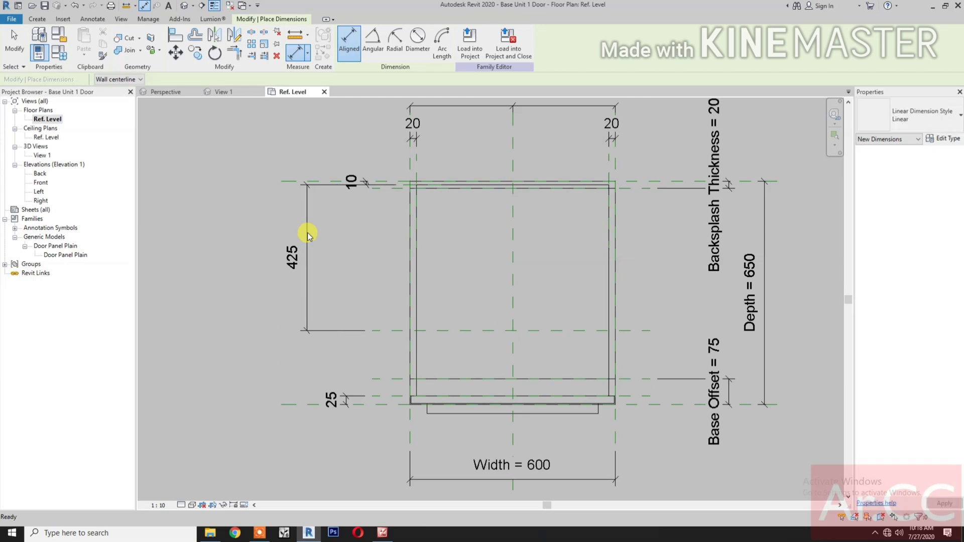
- Label the new reference plane's dimension with a new family type parameter named Shelf Depth
click(307, 233)
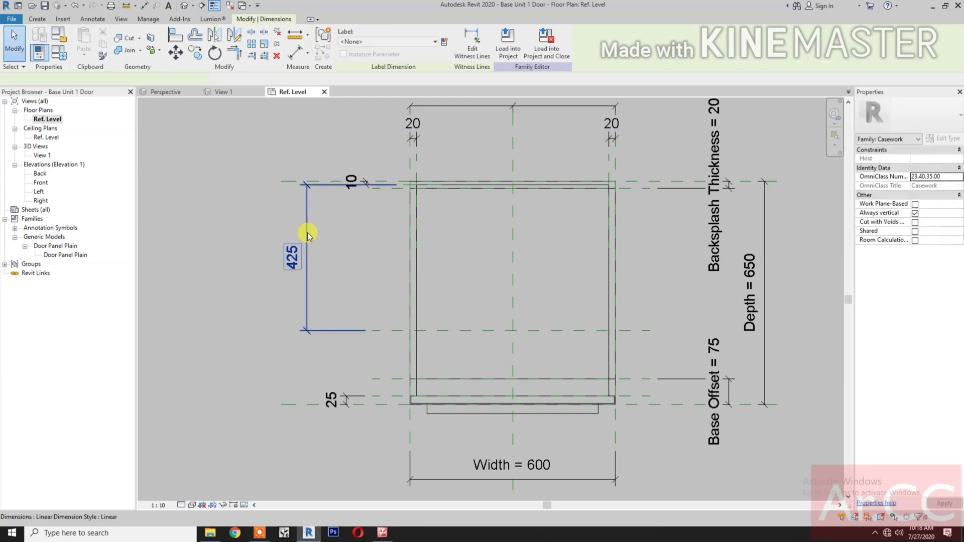
click(445, 42)
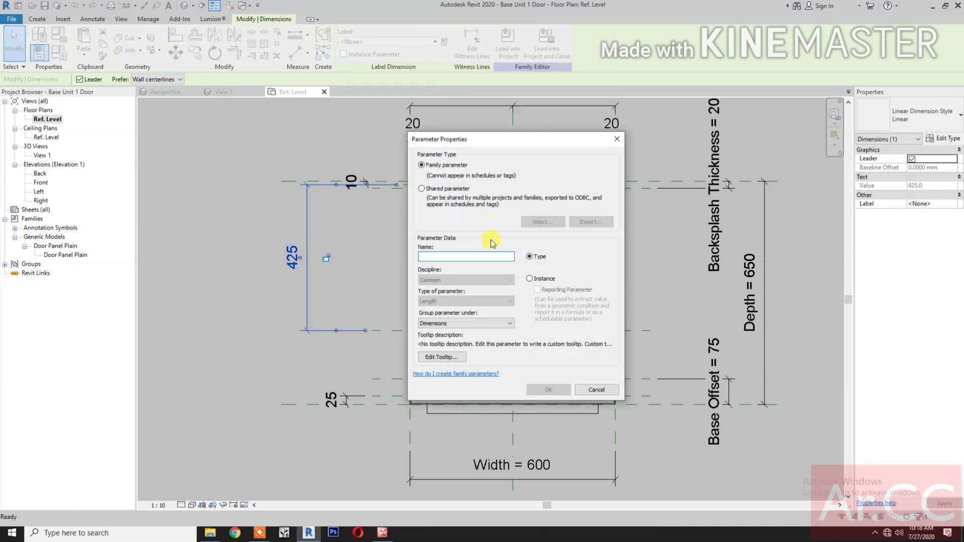
text(Shelf Depth)
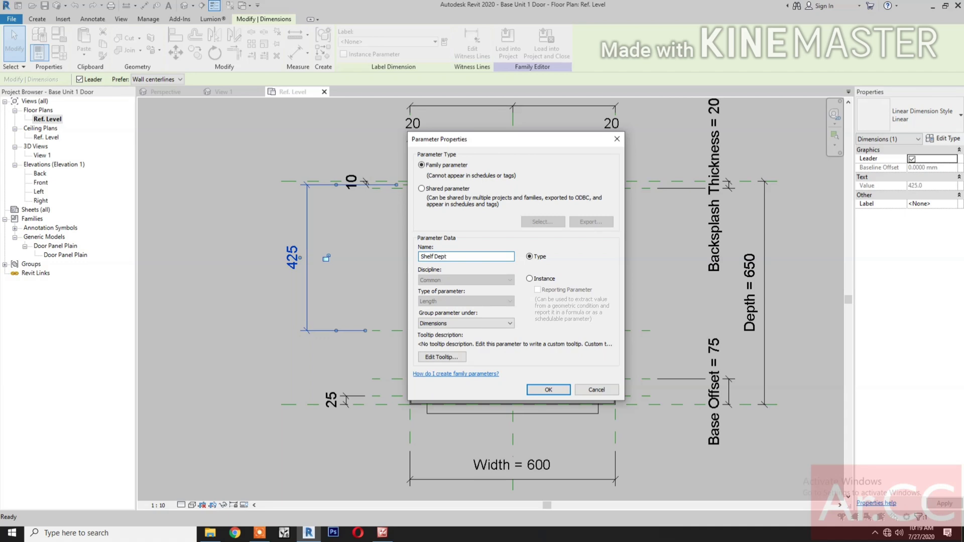
click(548, 391)
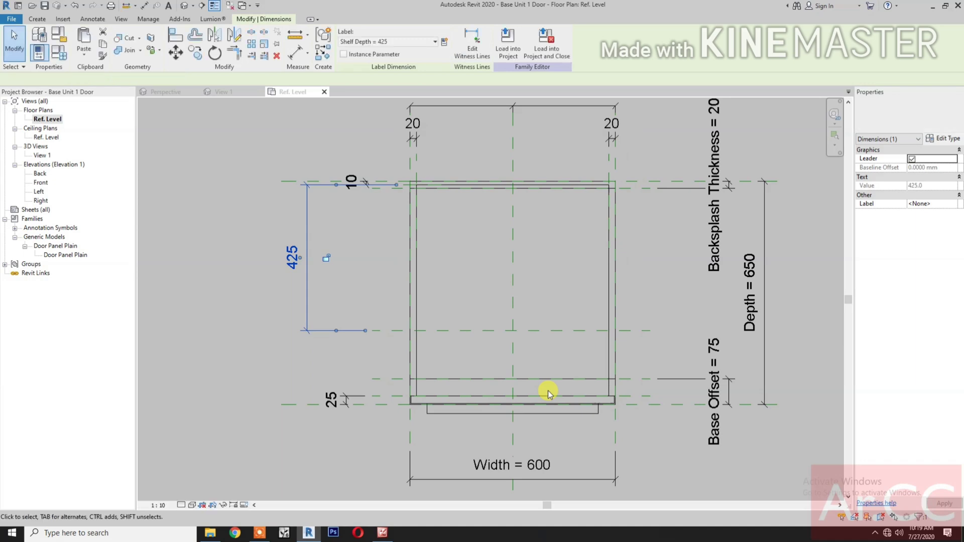
click(336, 373)
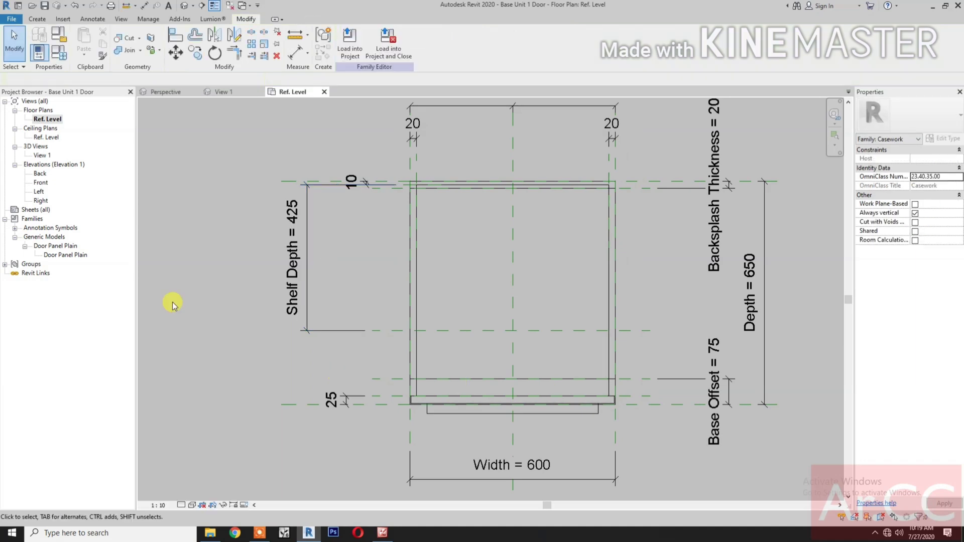
- Open the Front elevation and set its visual style to Hidden Line
click(36, 184)
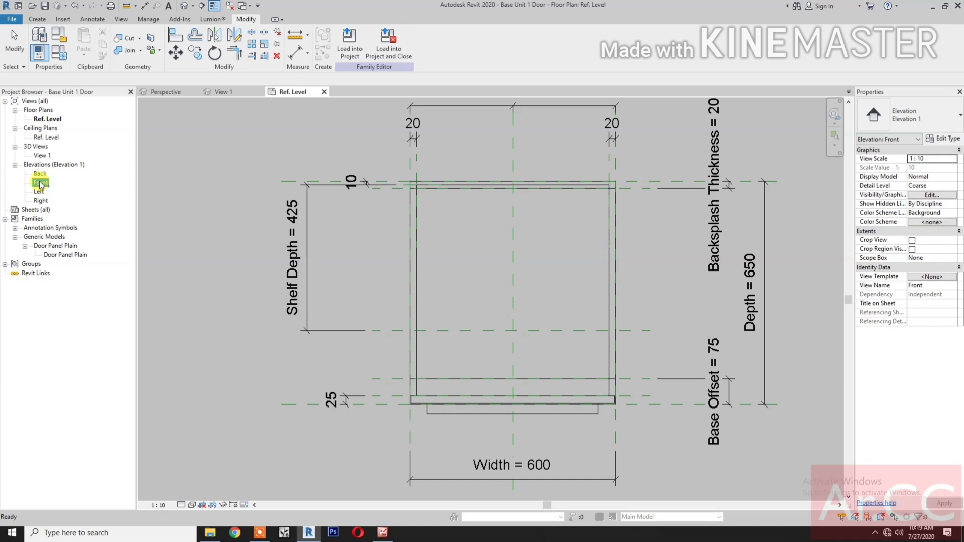
double_click(40, 184)
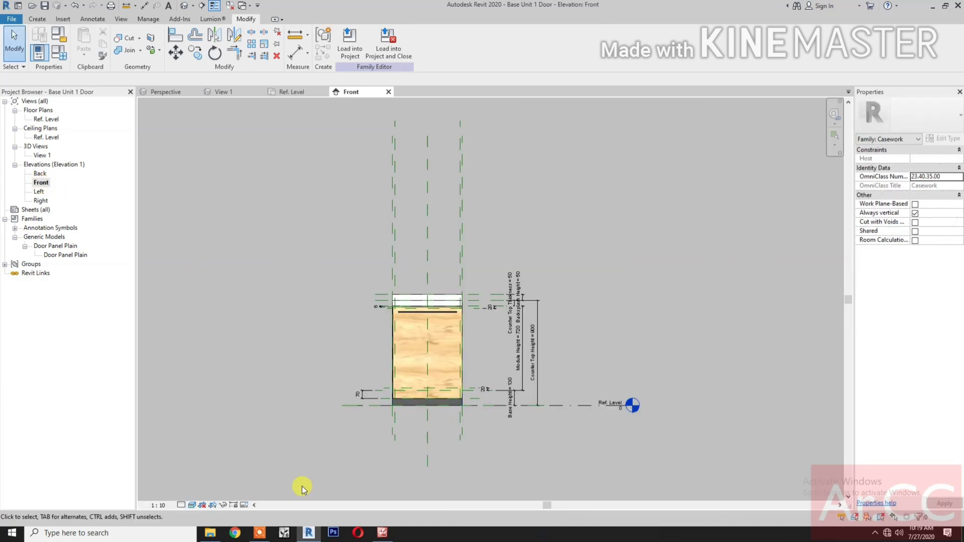
click(192, 506)
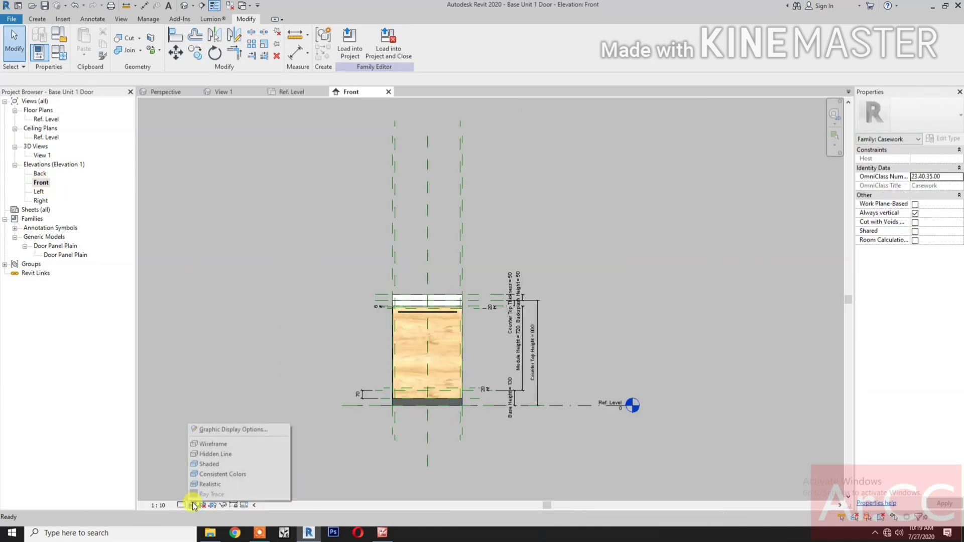
click(217, 455)
- Draw a horizontal reference plane across the cabinet about 400 mm above the reference plane at the base of the Module Height
scroll(443, 401, up, 2)
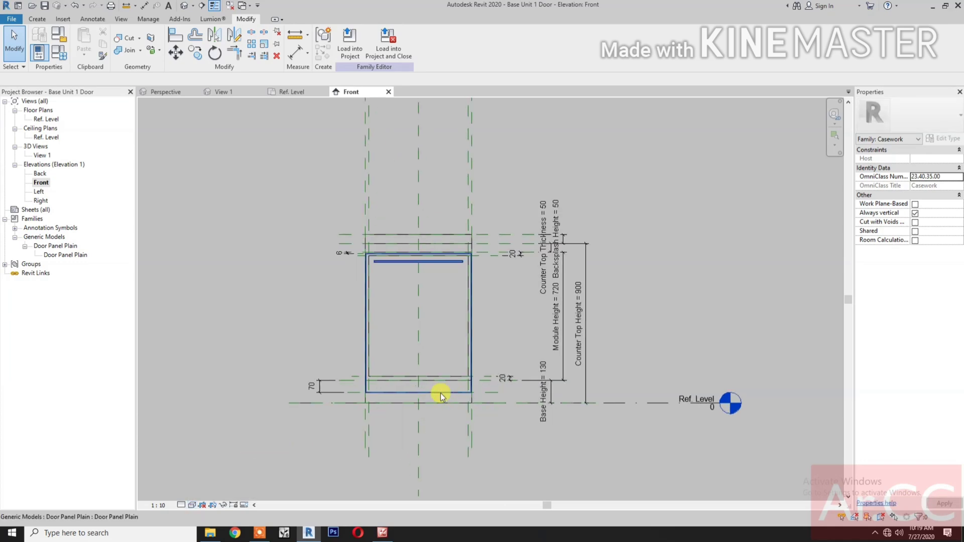
scroll(437, 405, up, 2)
middle_drag(405, 448, 513, 475)
click(38, 19)
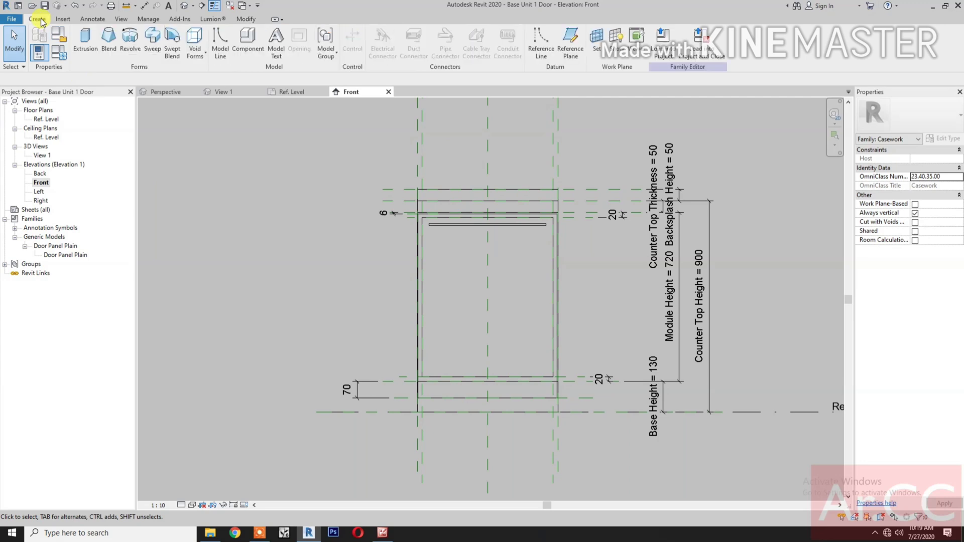
click(579, 53)
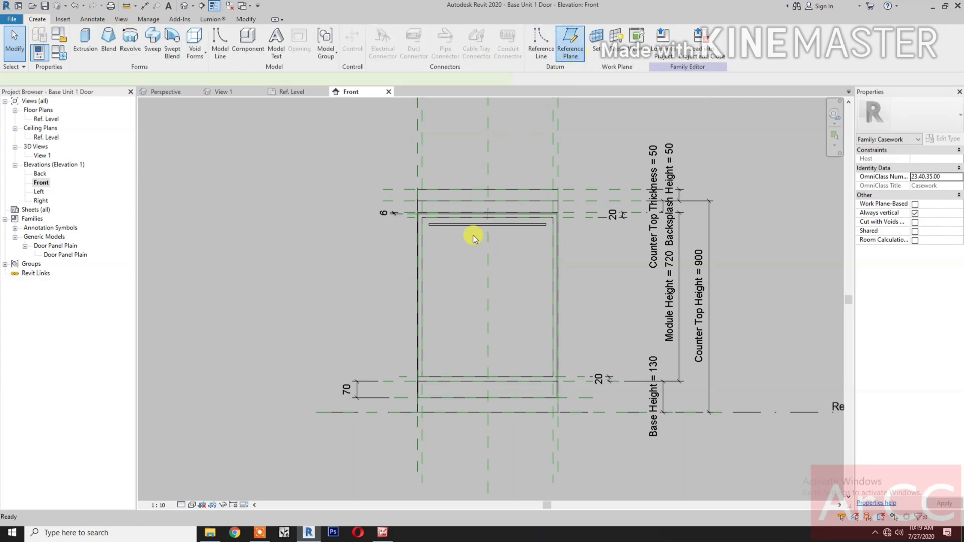
click(404, 287)
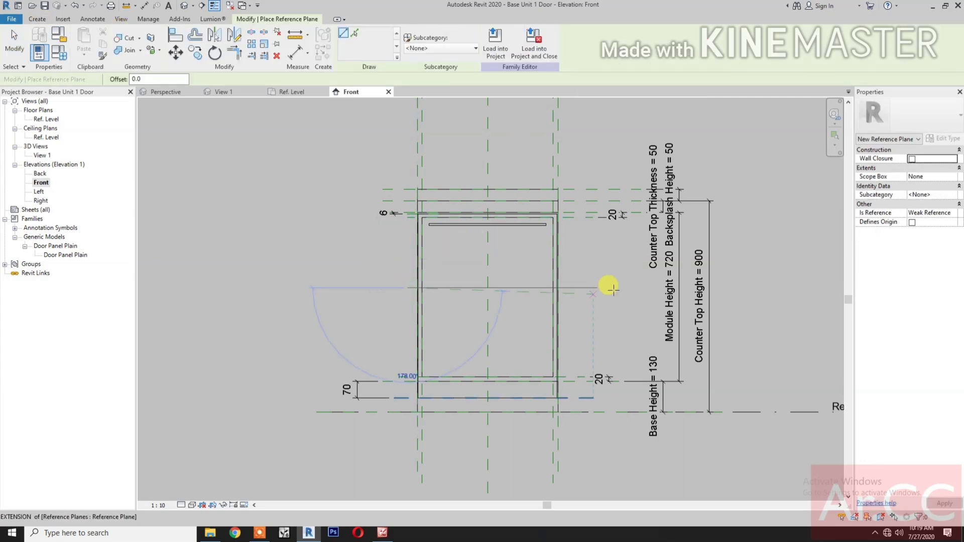
click(611, 288)
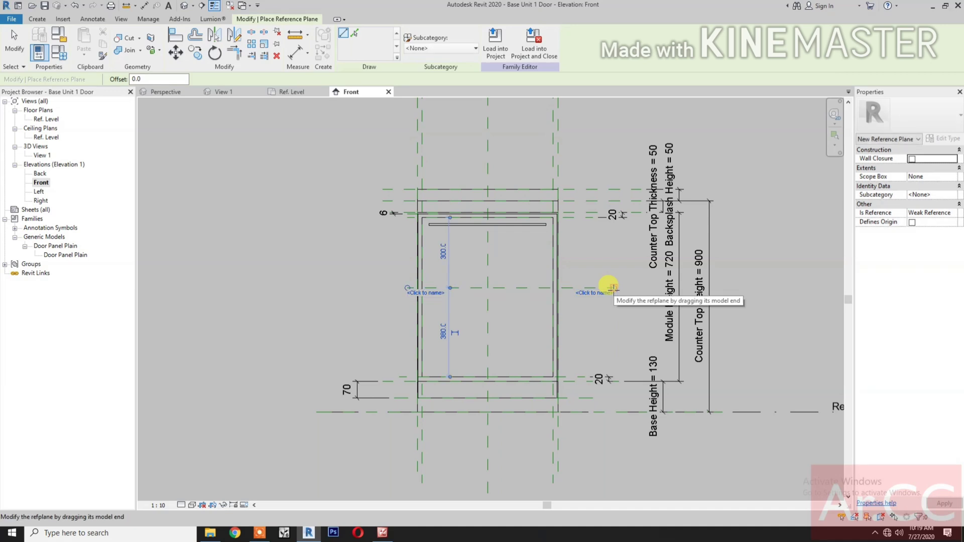
key(Escape)
- Dimension the new plane to the bottom and top planes of the Module Height and make both segments equal
key(d)
key(i)
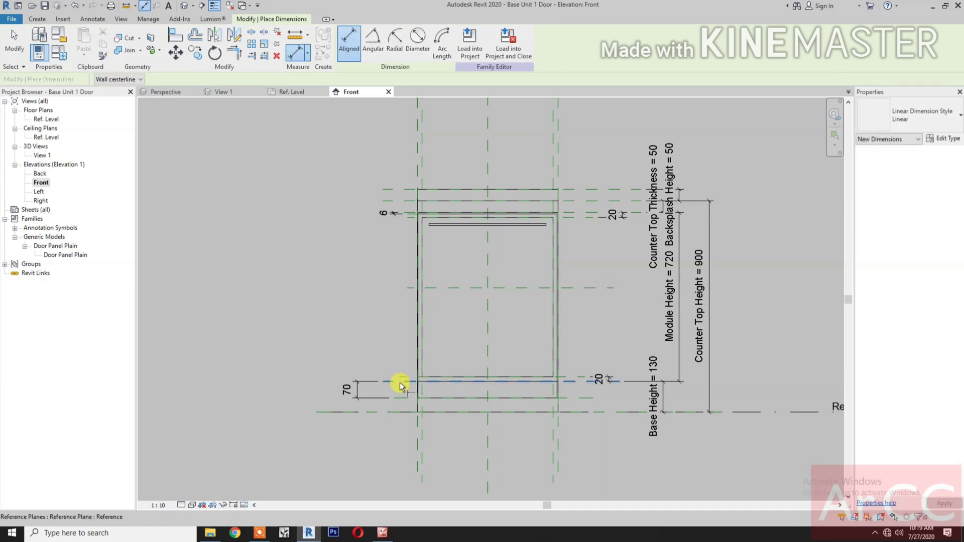
click(401, 382)
click(456, 288)
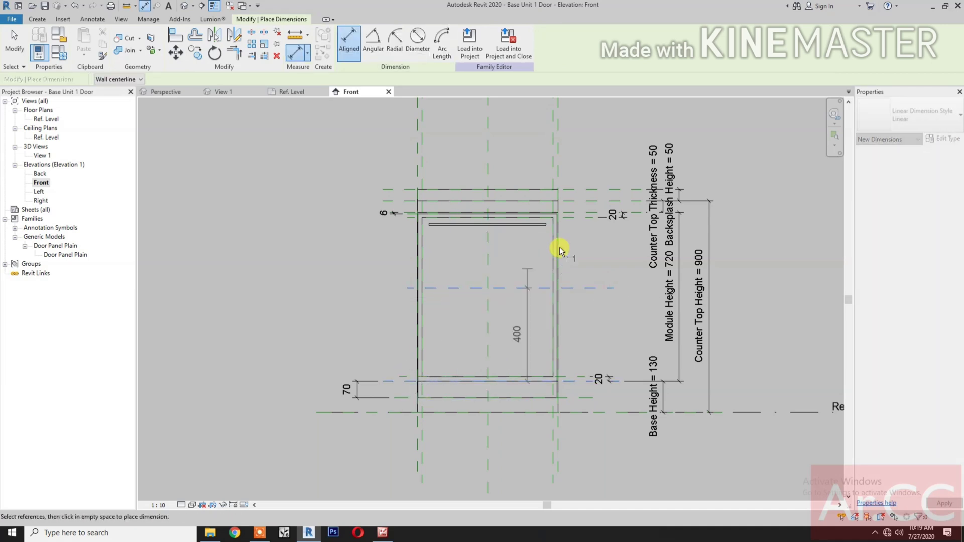
click(585, 213)
click(582, 236)
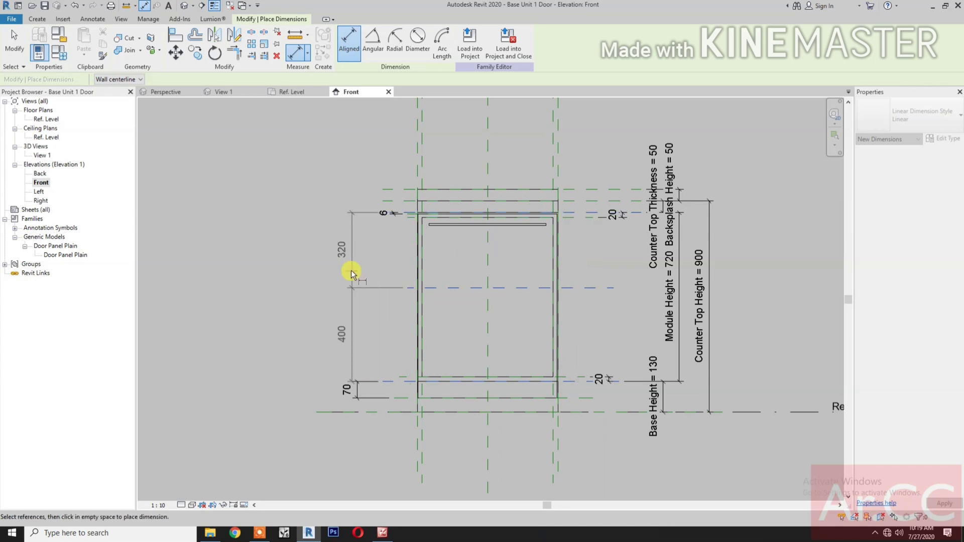
click(357, 270)
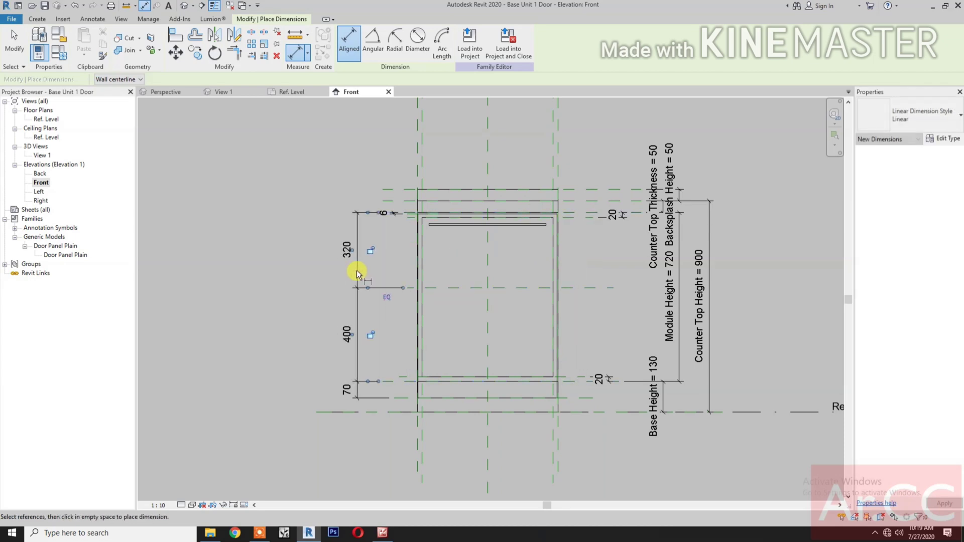
click(390, 296)
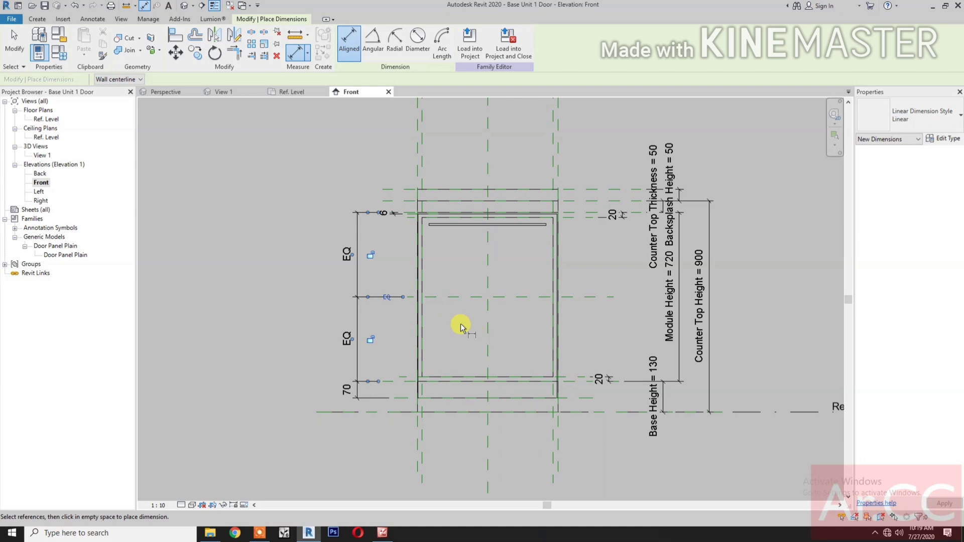
- Draw a short horizontal reference plane about 15 mm above the mid-height plane, crossing the cabinet's side panel
scroll(435, 297, up, 3)
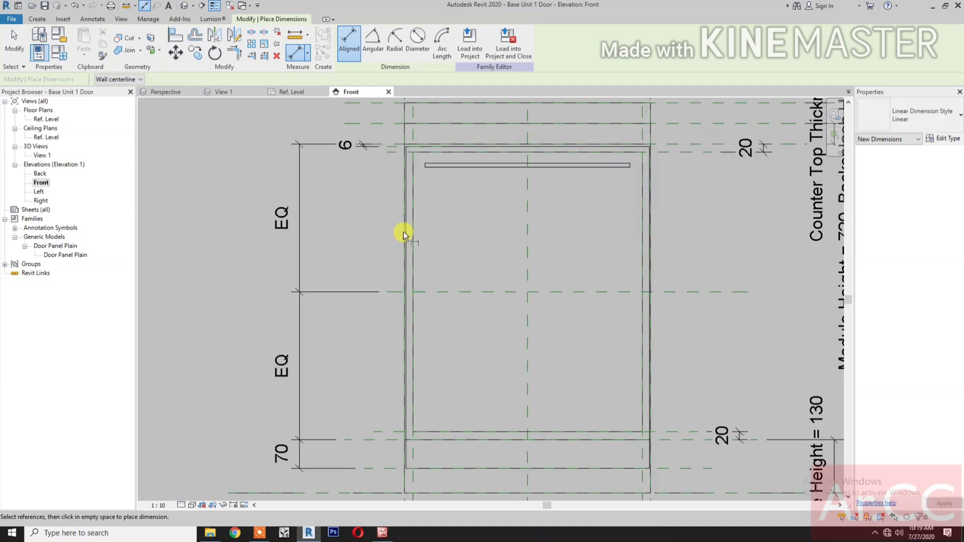
click(36, 19)
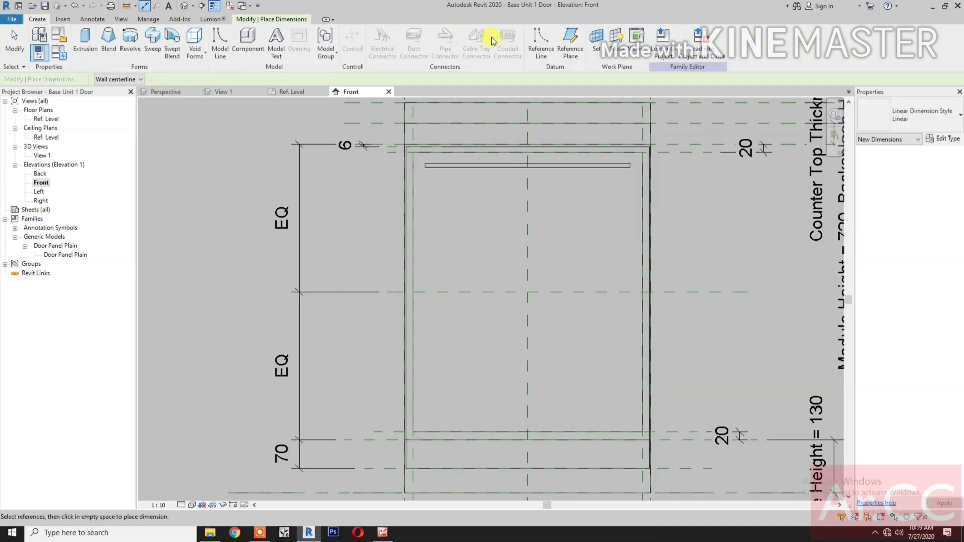
click(569, 44)
scroll(432, 287, up, 3)
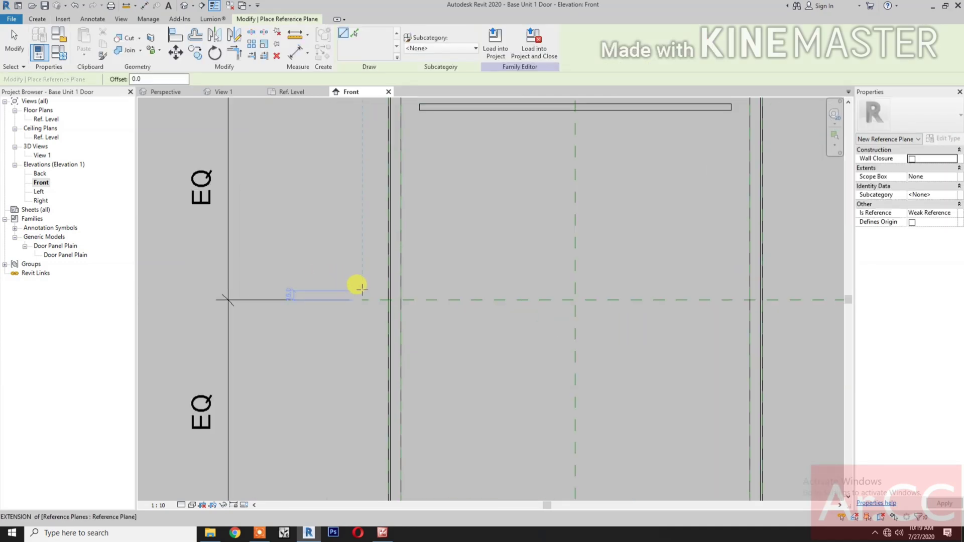
click(362, 290)
click(484, 291)
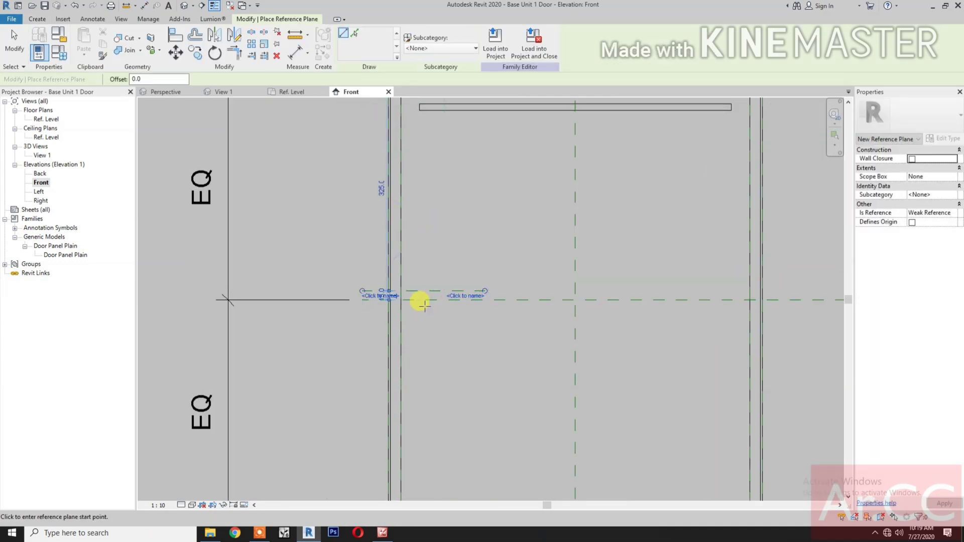
key(Escape)
key(Escape)
- Set the short reference plane's distance from the mid-height plane to 10 mm
scroll(417, 294, up, 1)
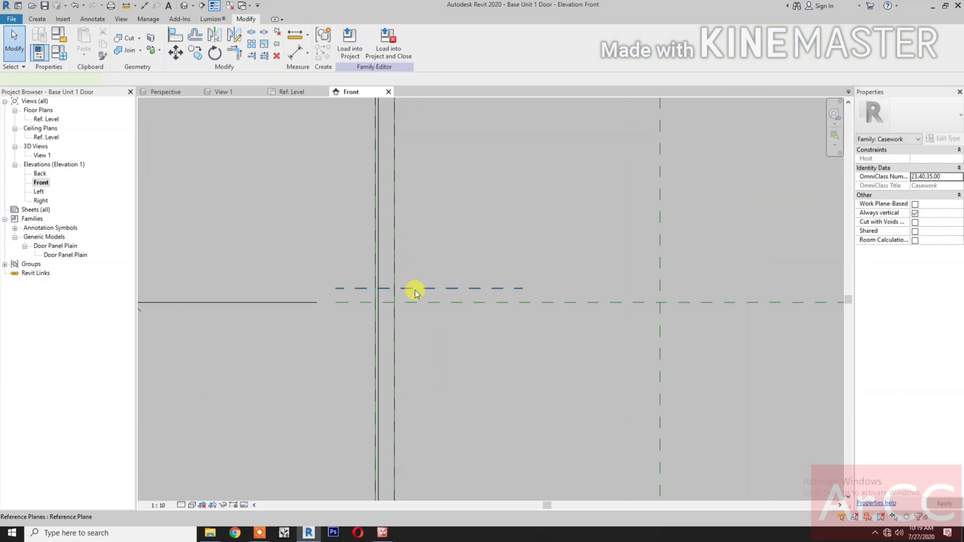
click(415, 290)
scroll(366, 297, up, 3)
click(362, 294)
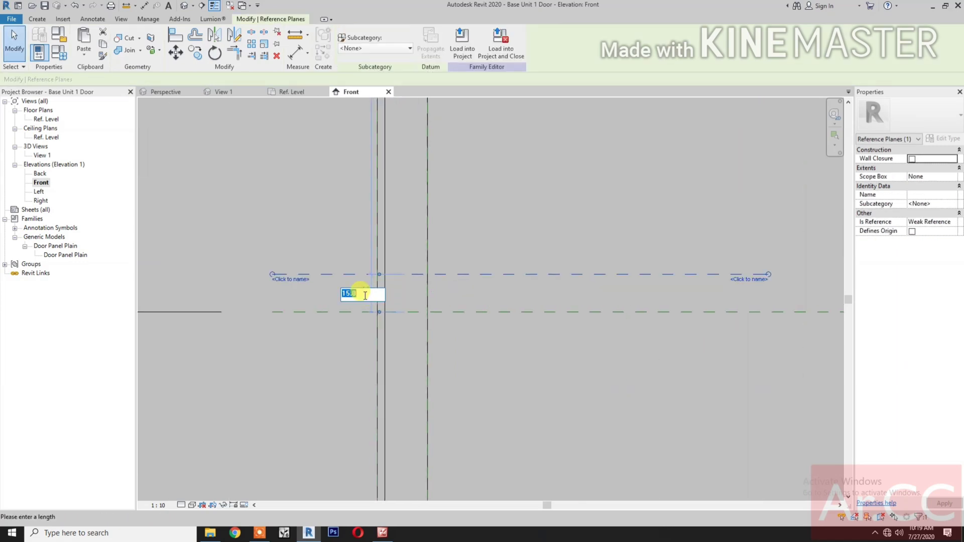
text(10)
key(Return)
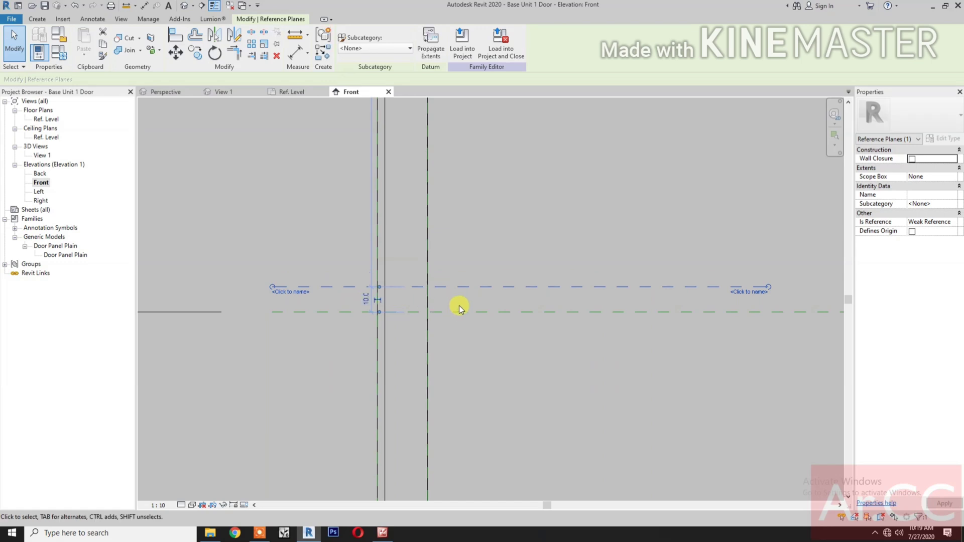
- Mirror a copy of the short reference plane about the mid-height plane
scroll(467, 306, down, 1)
key(m)
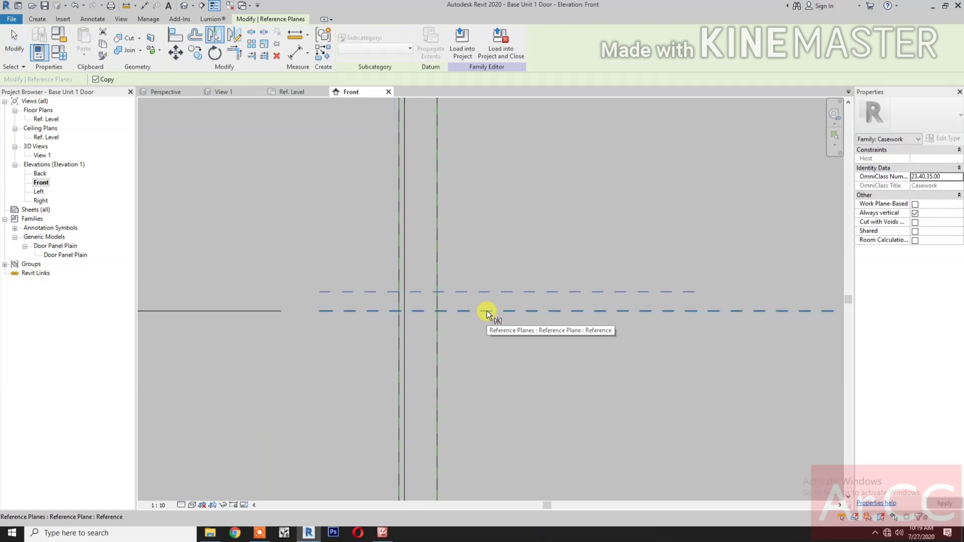
click(487, 311)
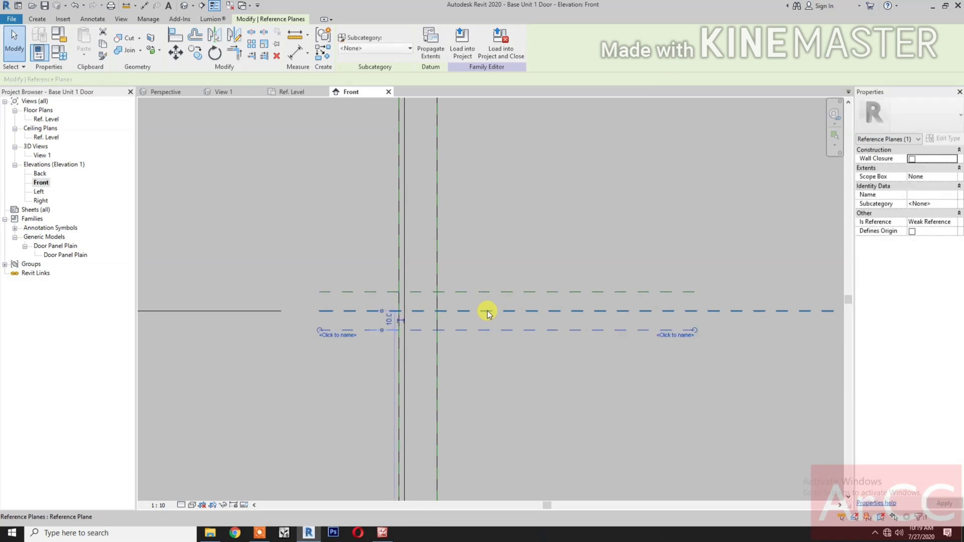
- Add an aligned dimension across the lower, middle and upper shelf planes and lock both 10 mm segments
scroll(488, 310, down, 3)
key(d)
key(i)
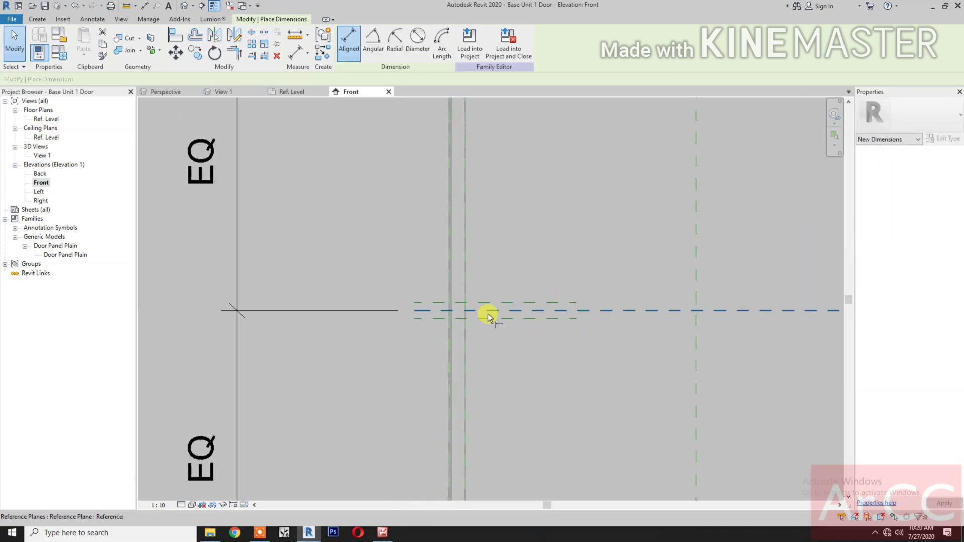
scroll(434, 314, up, 1)
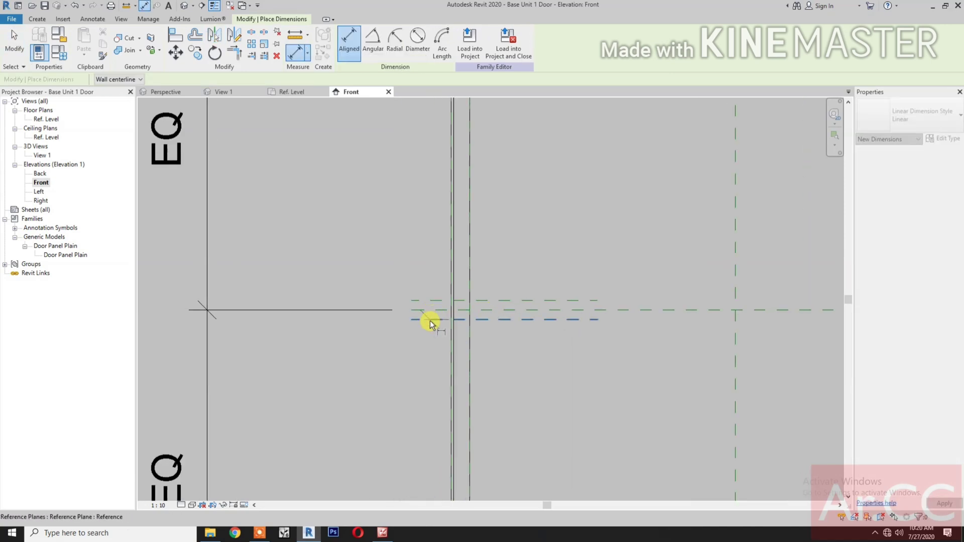
click(430, 319)
click(435, 309)
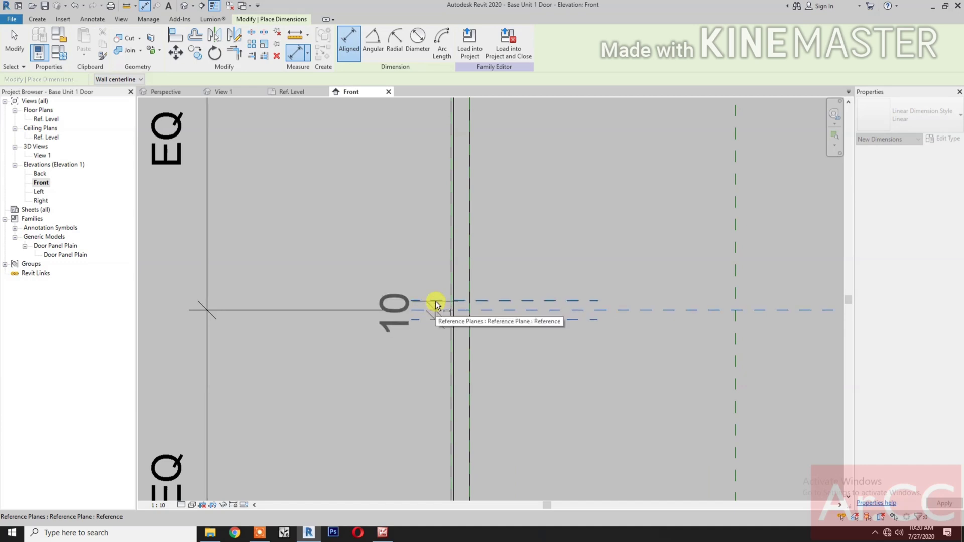
click(436, 300)
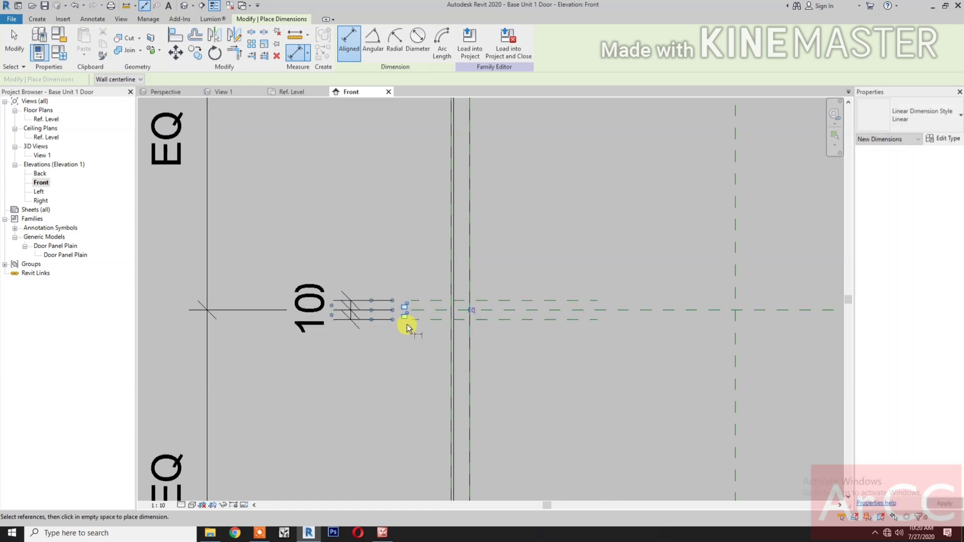
scroll(407, 324, up, 2)
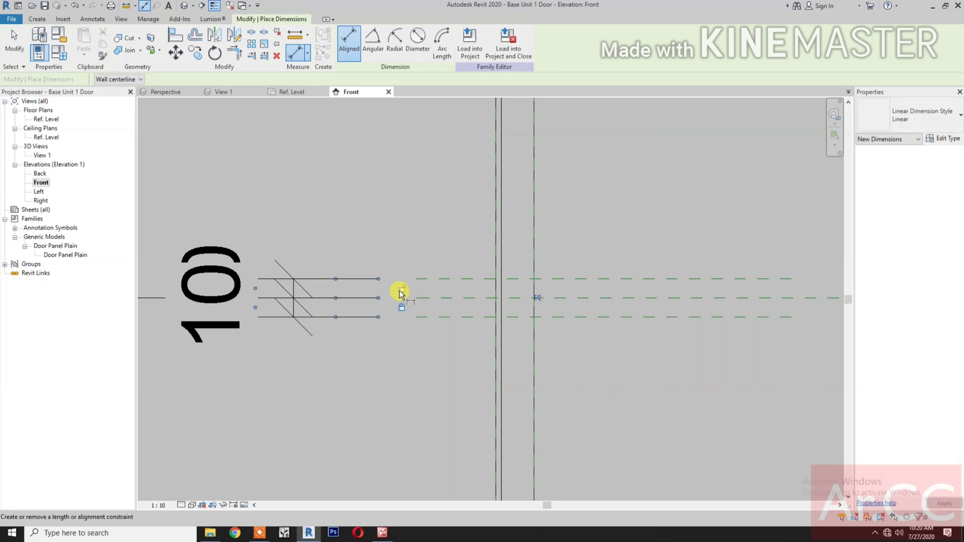
scroll(438, 325, down, 6)
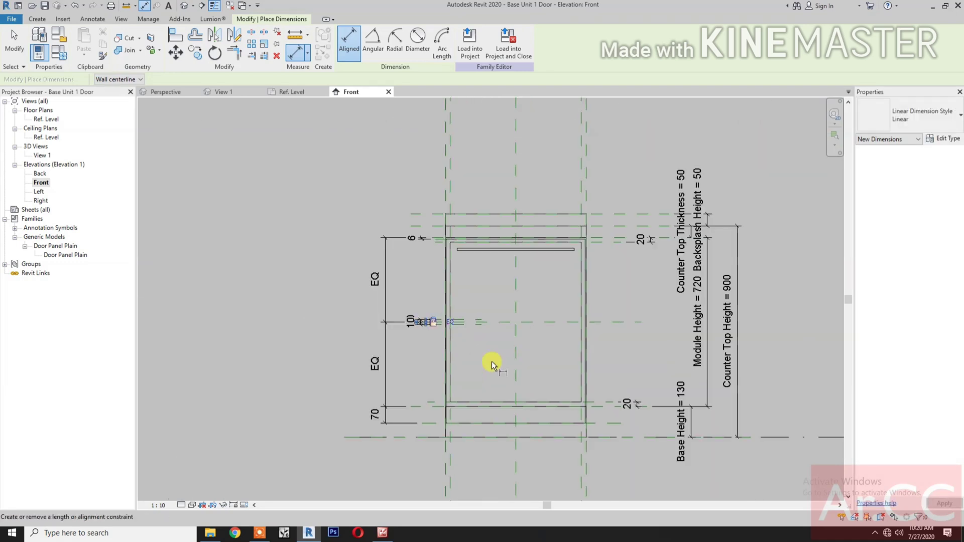
- In the Ref. Level floor plan, start an extrusion and sketch a rectangle about 480 by 340 mm inside the cabinet for the shelf
click(293, 94)
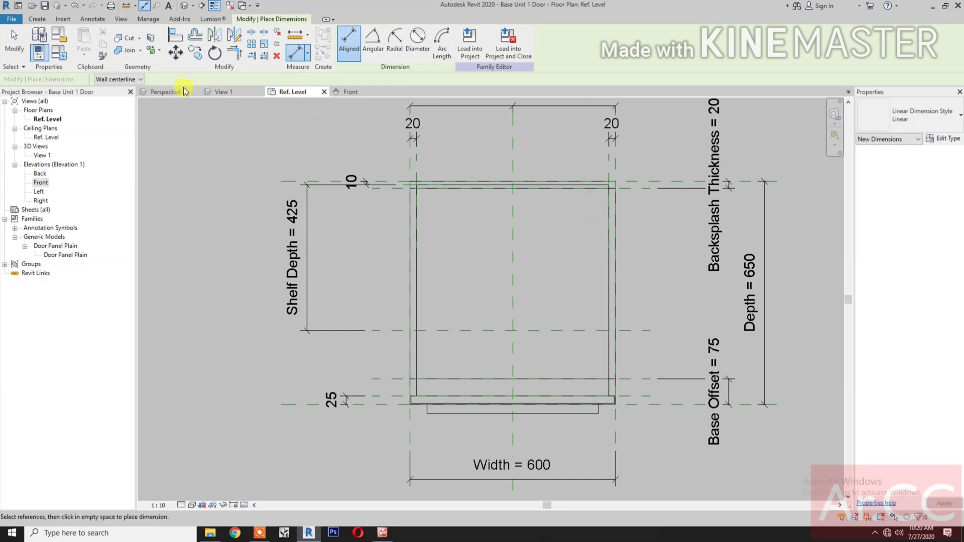
click(38, 20)
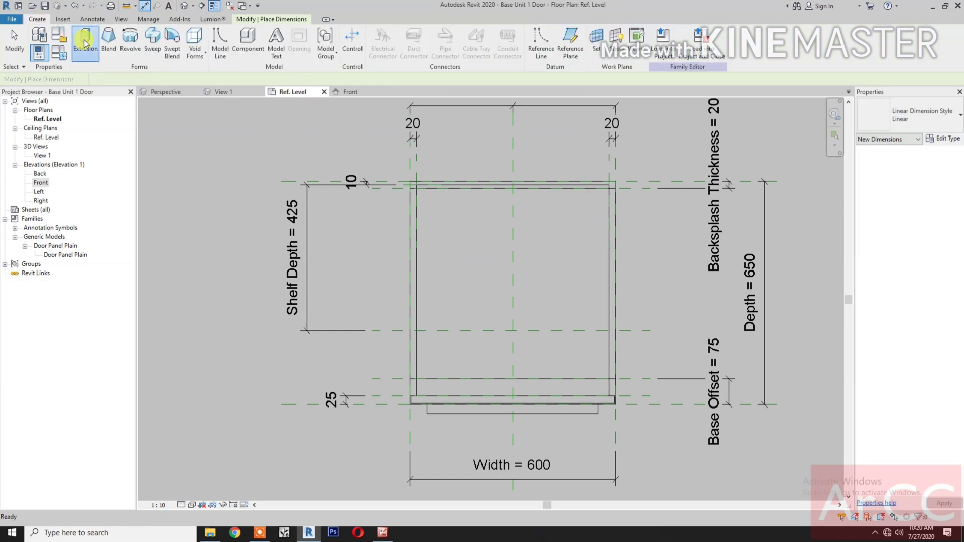
click(85, 43)
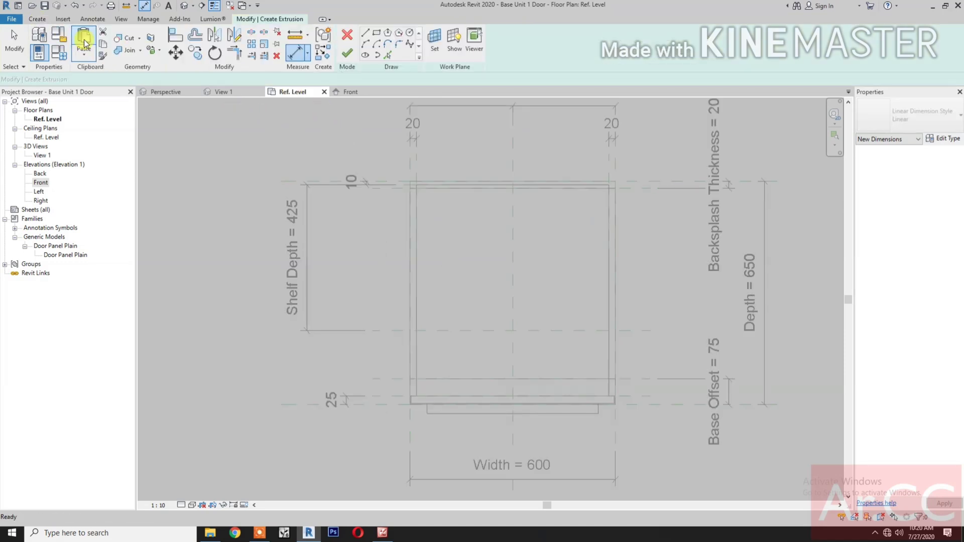
click(376, 33)
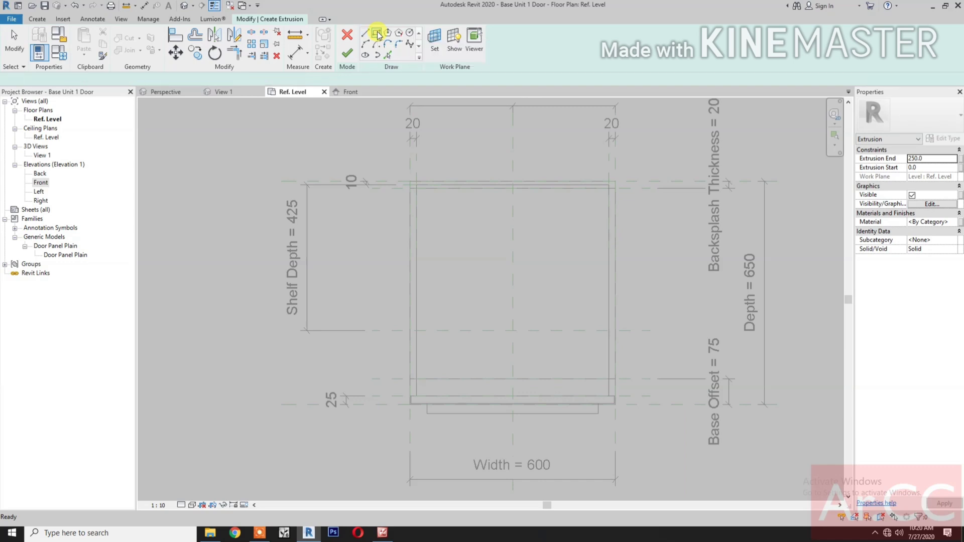
click(433, 317)
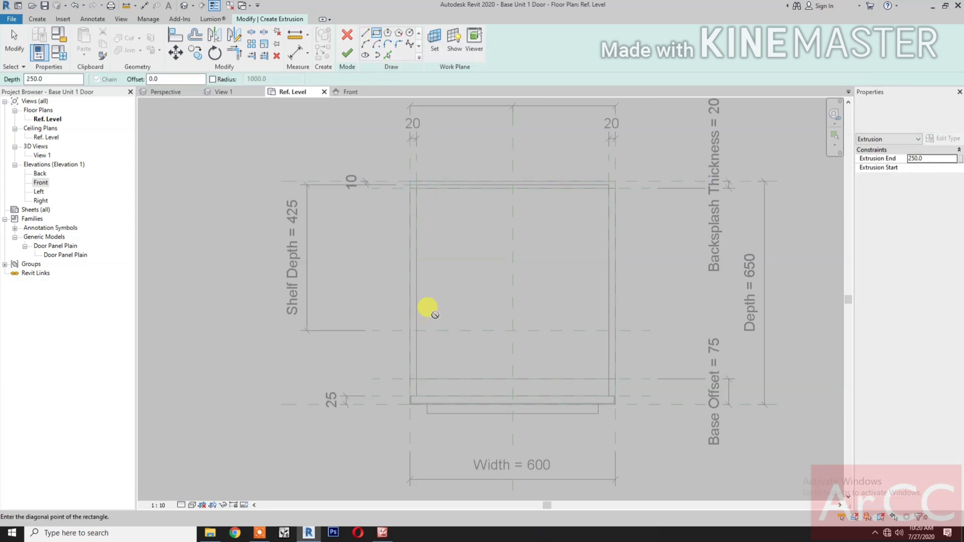
click(597, 198)
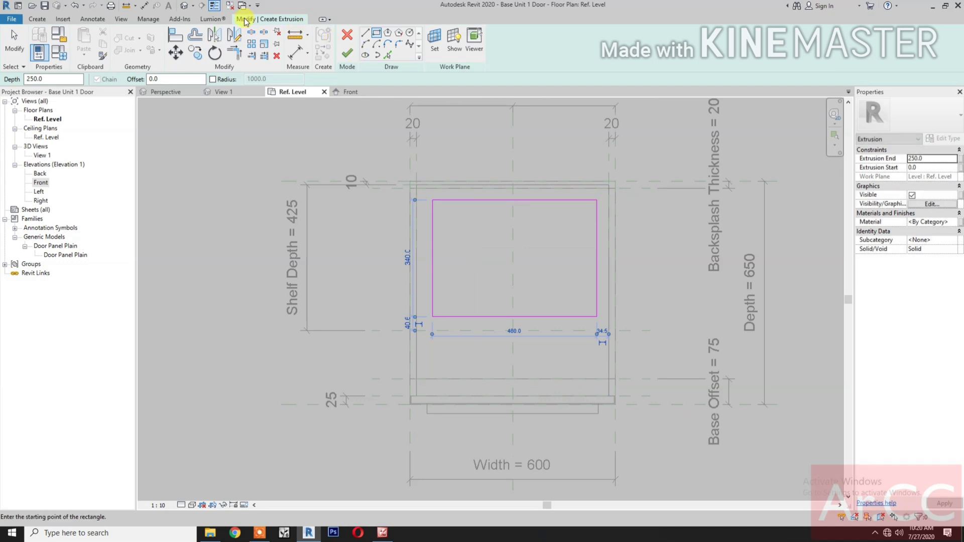
- Align the shelf sketch's left and right edges to the inner faces' reference planes of the side panels and lock both alignments
click(173, 36)
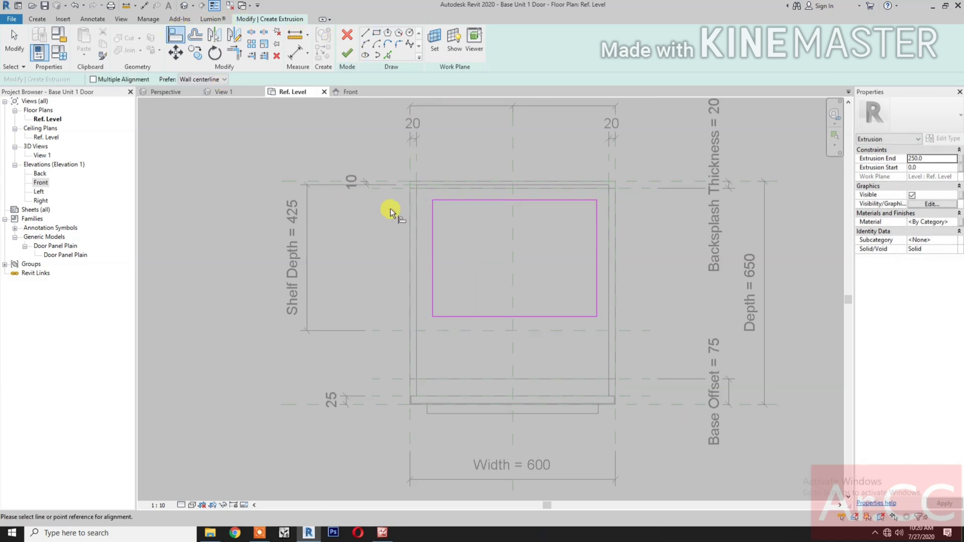
click(420, 161)
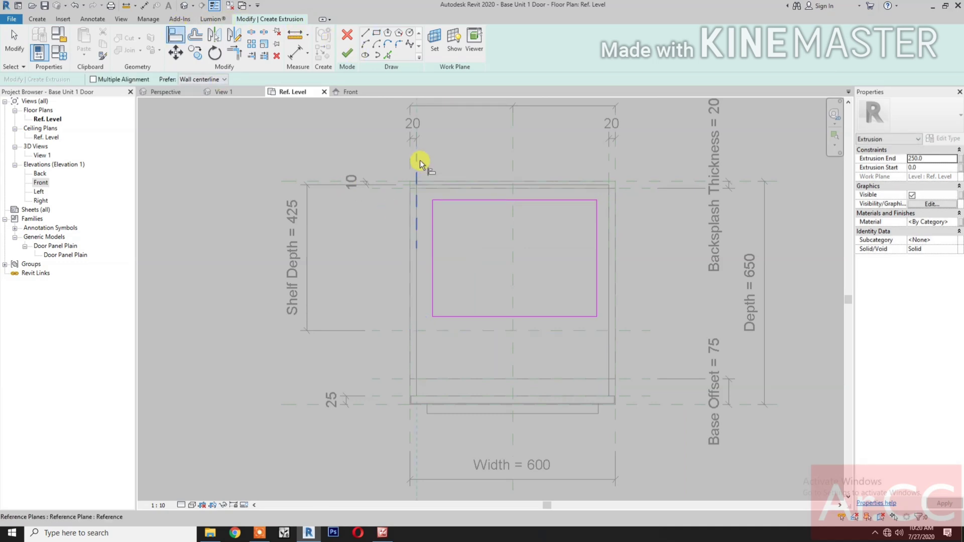
click(434, 227)
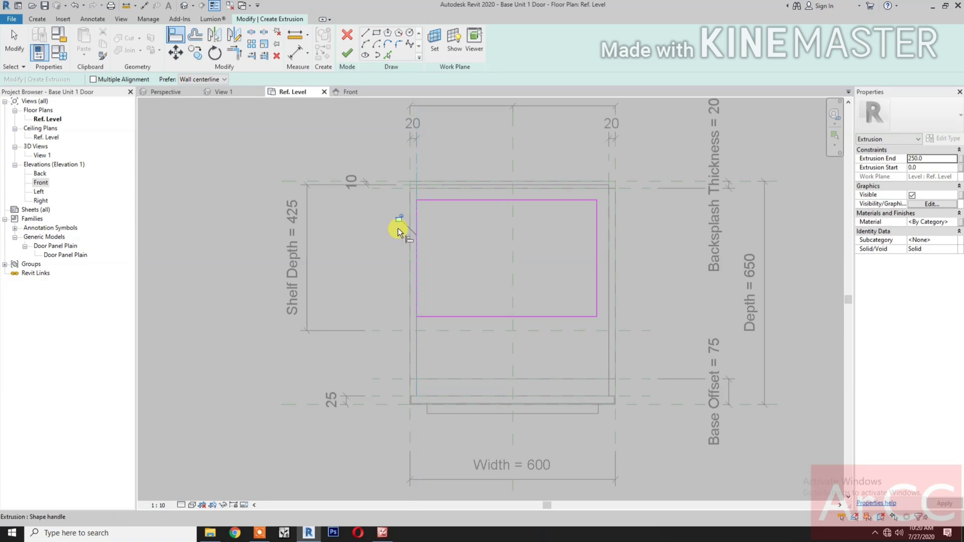
click(607, 159)
click(596, 220)
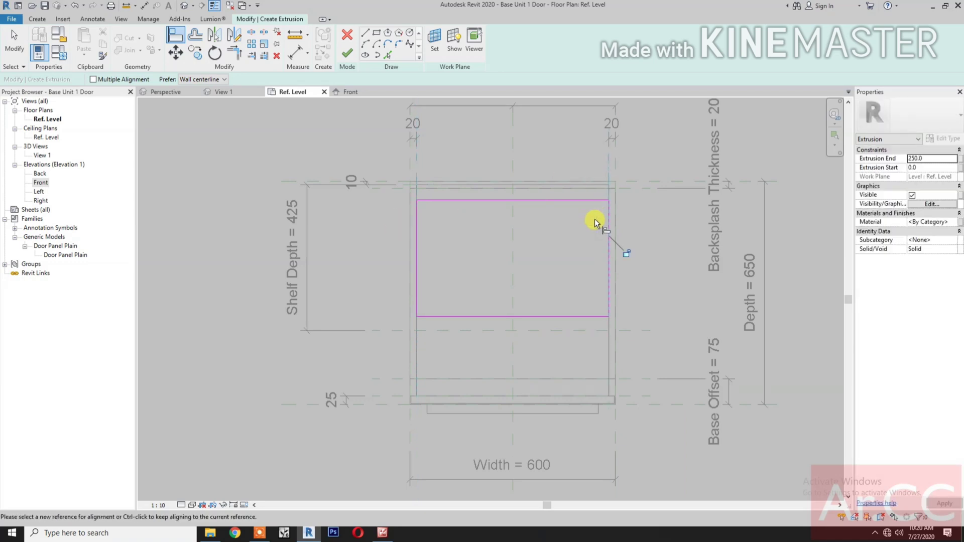
click(628, 254)
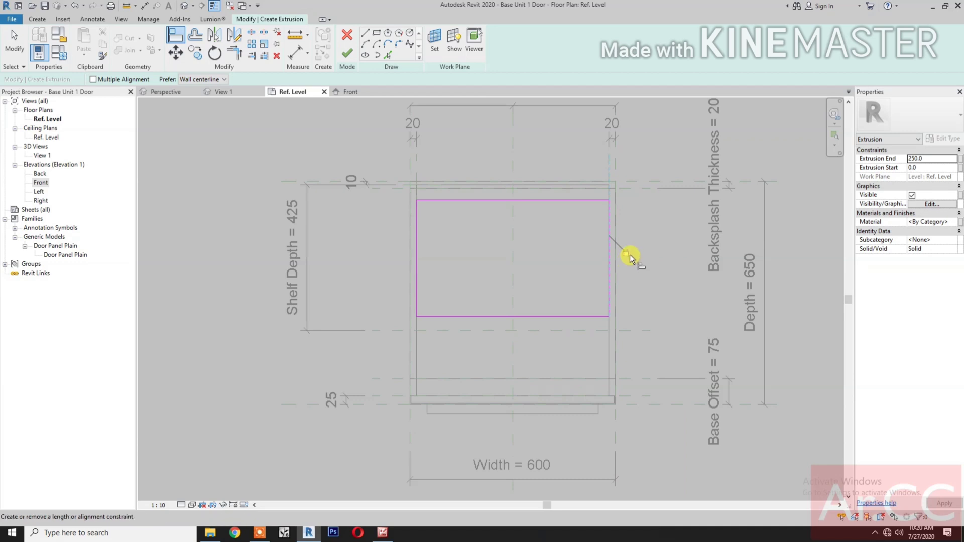
- Align and lock the shelf sketch's front and back edges to the two Shelf Depth reference planes, and finish the extrusion
click(586, 332)
click(580, 317)
click(496, 349)
scroll(419, 171, up, 2)
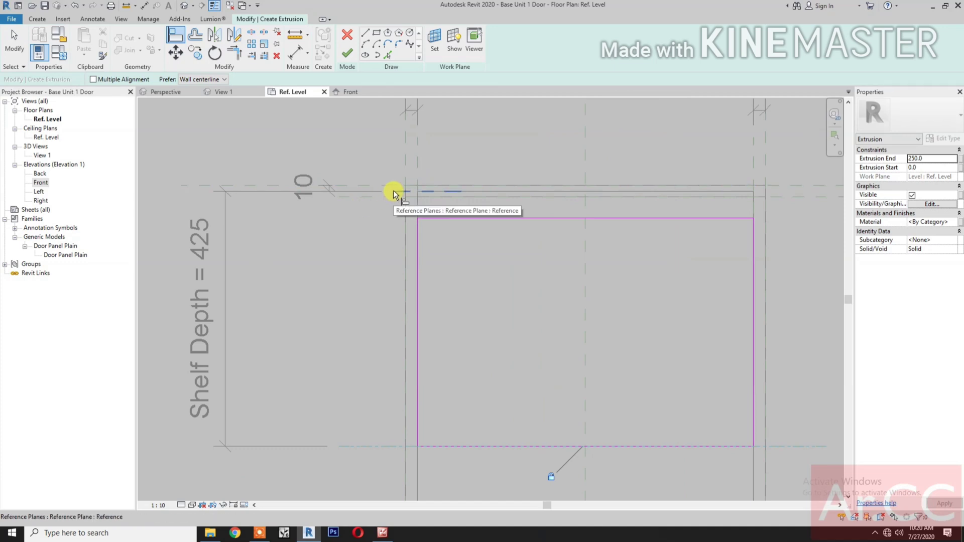
click(393, 191)
click(445, 218)
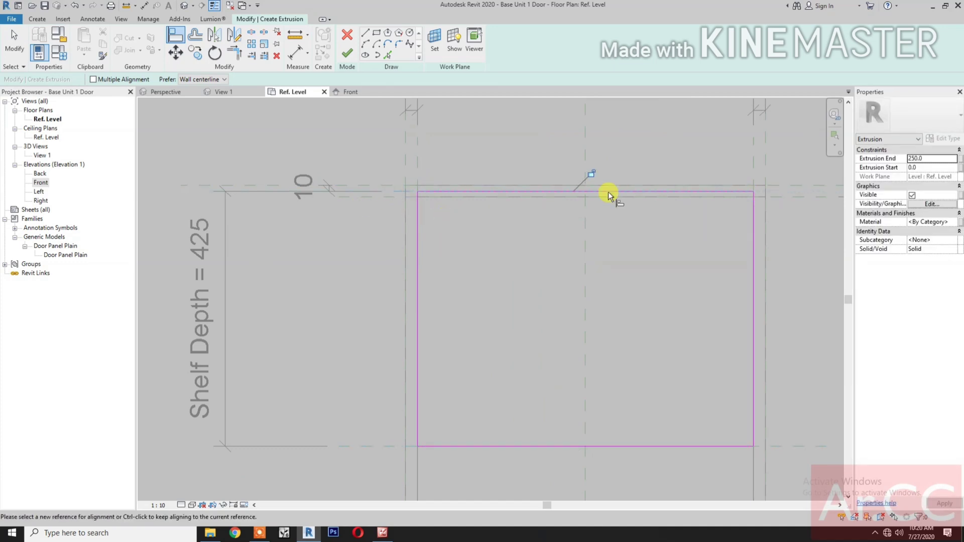
click(590, 173)
scroll(610, 234, down, 1)
middle_drag(607, 245, 523, 241)
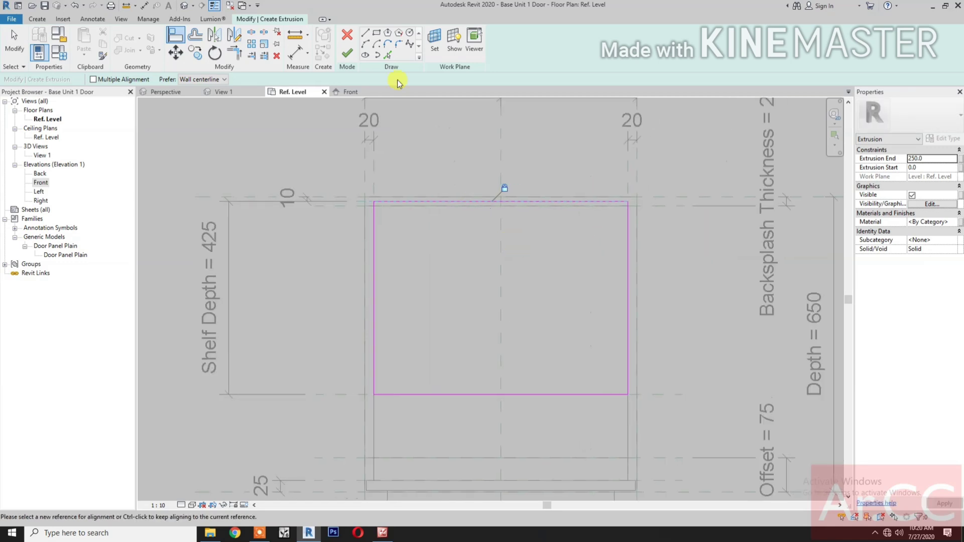
click(350, 57)
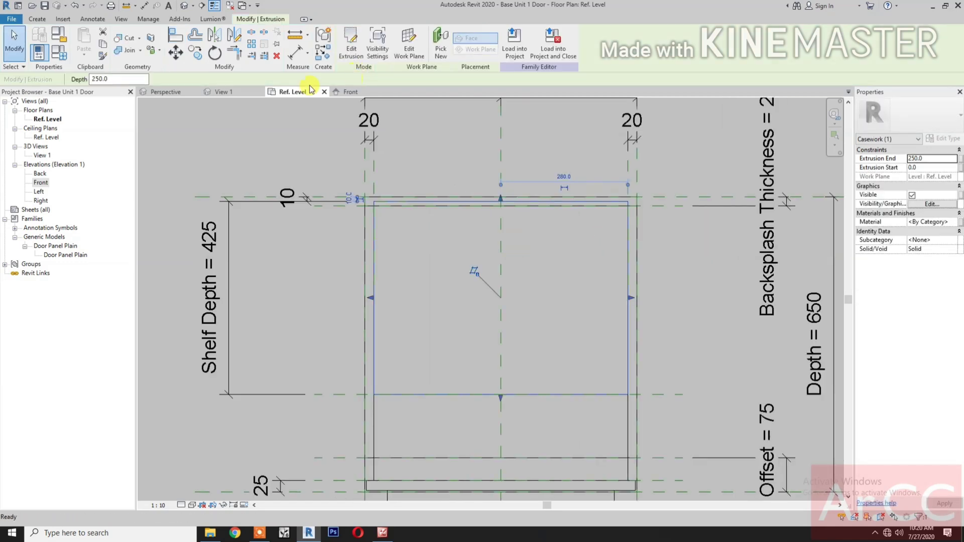
- In the Front elevation, stretch the shelf extrusion's top and bottom to straddle the mid-height plane, about 180 mm thick
key(ctrl+Tab)
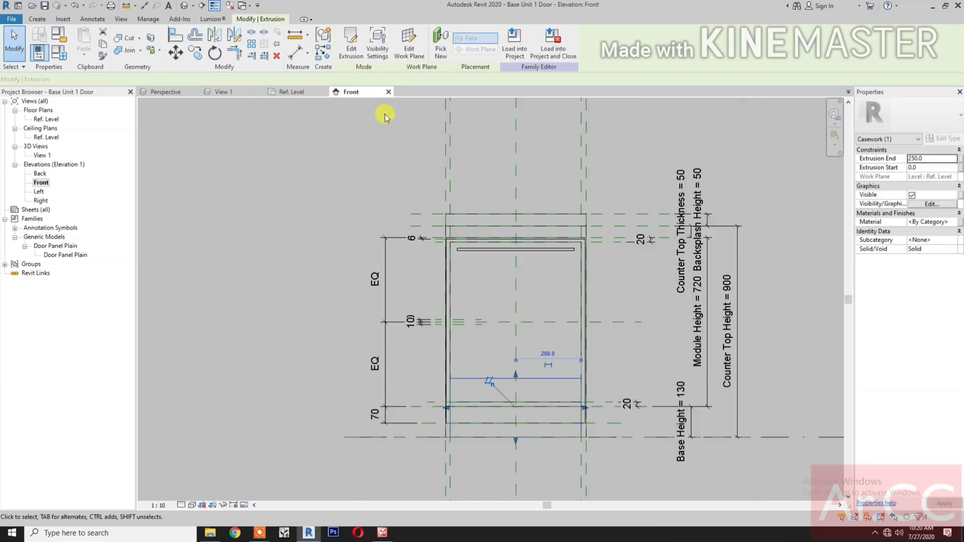
scroll(556, 377, up, 3)
drag(485, 367, 506, 240)
drag(485, 472, 499, 312)
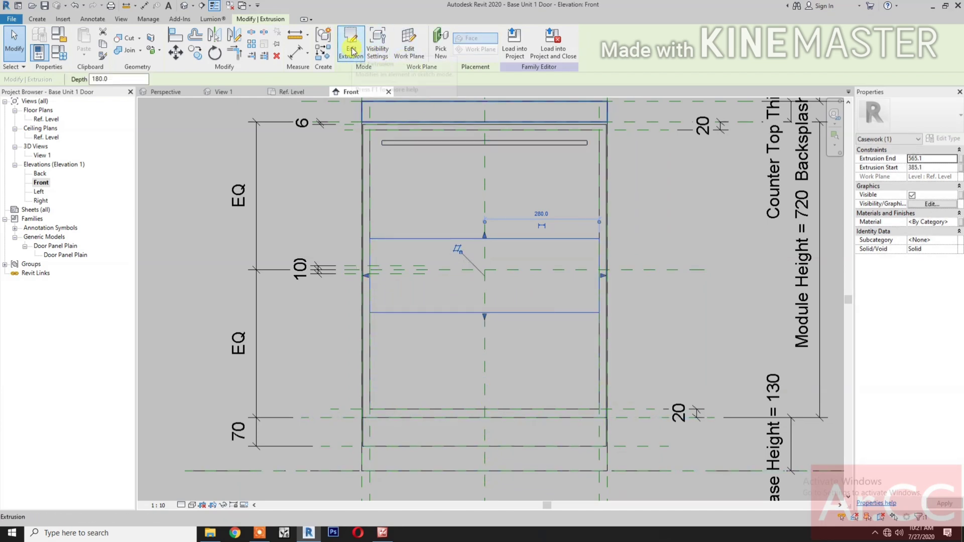
- Align and lock the shelf's top and bottom faces to the short reference planes 10 mm above and below mid-height
click(175, 36)
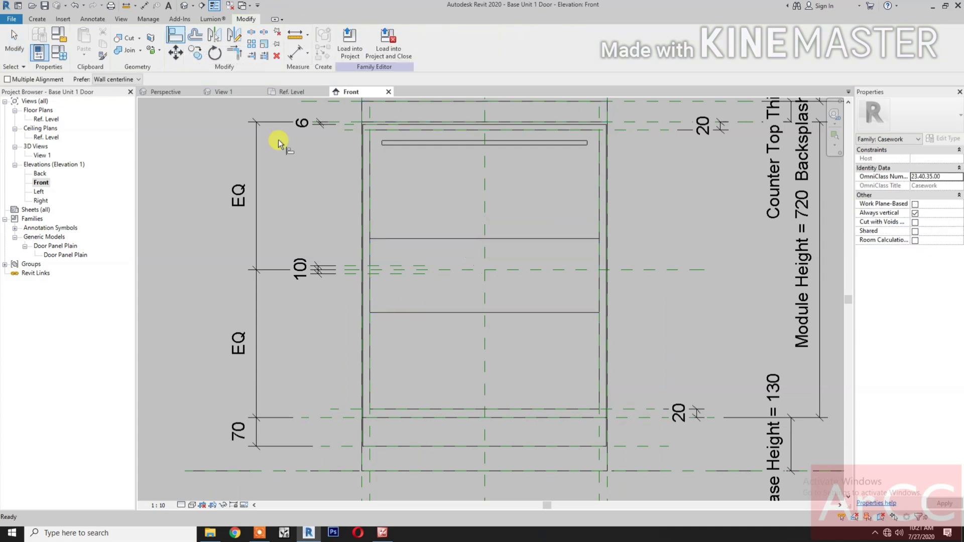
click(408, 264)
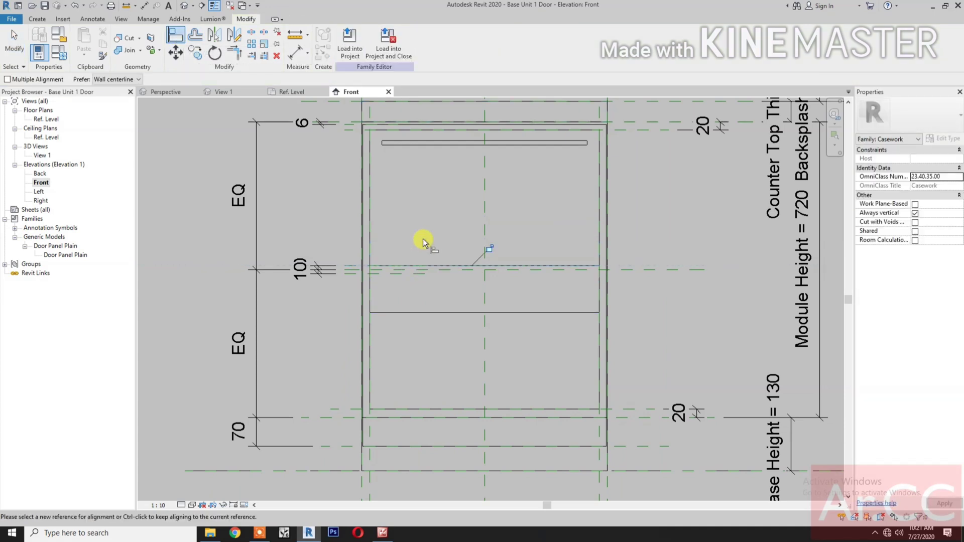
click(423, 239)
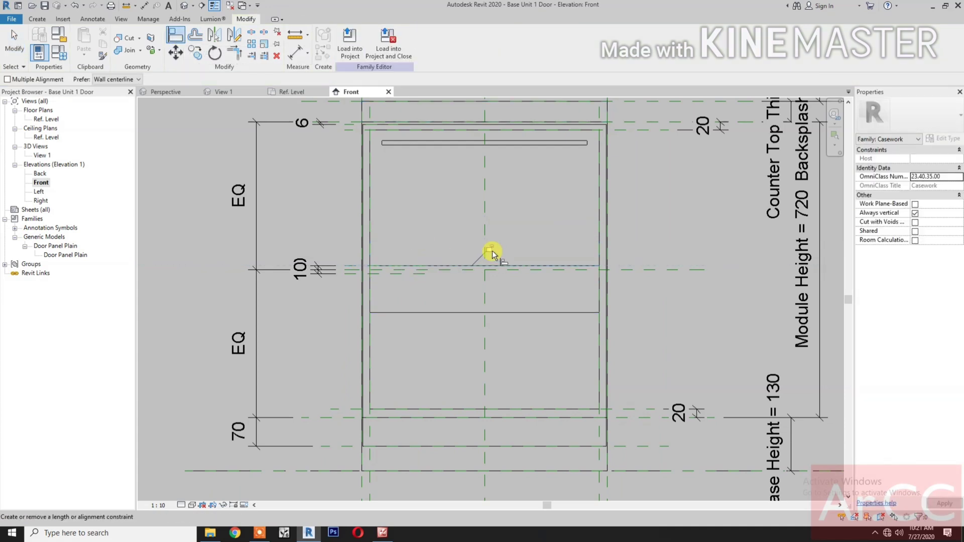
click(404, 274)
click(416, 310)
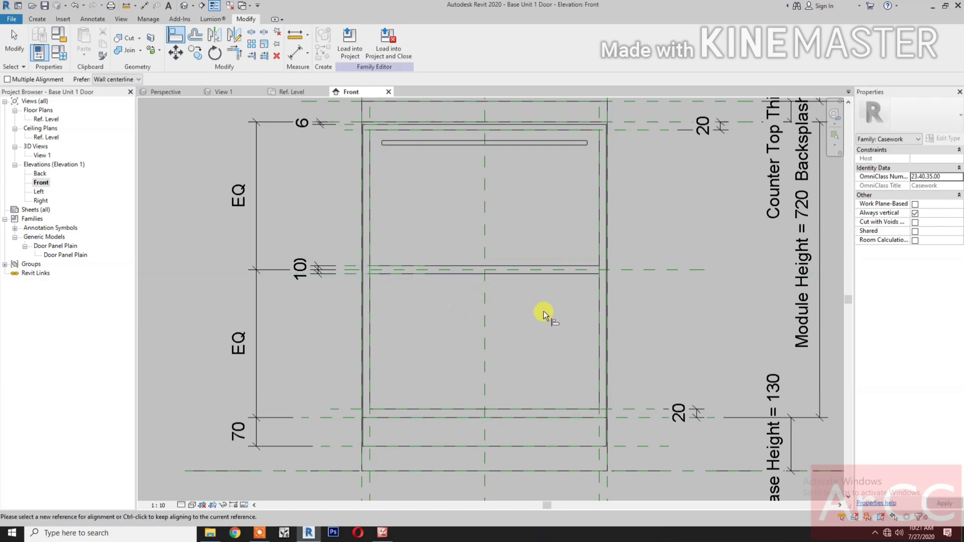
key(Escape)
- Associate the shelf extrusion's material with the Module Finish family parameter
click(541, 275)
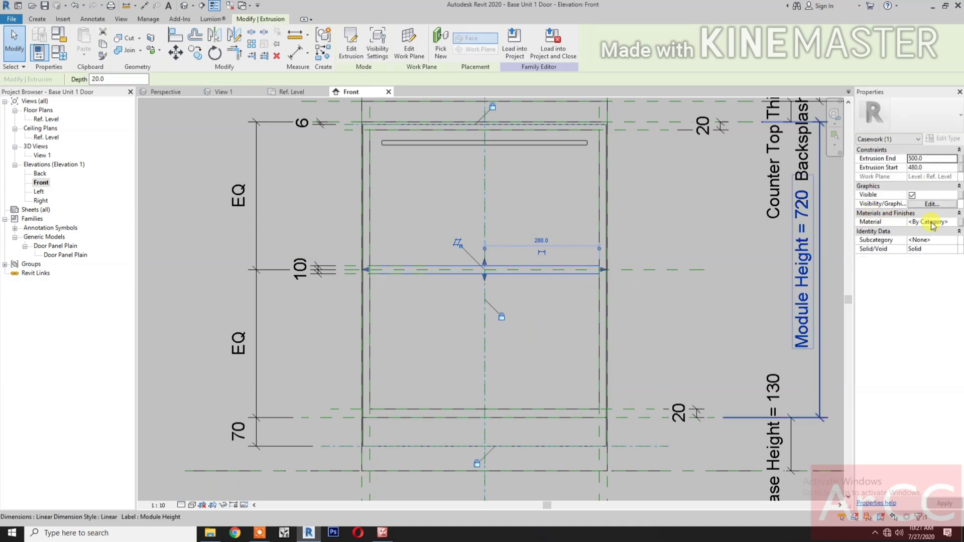
click(960, 224)
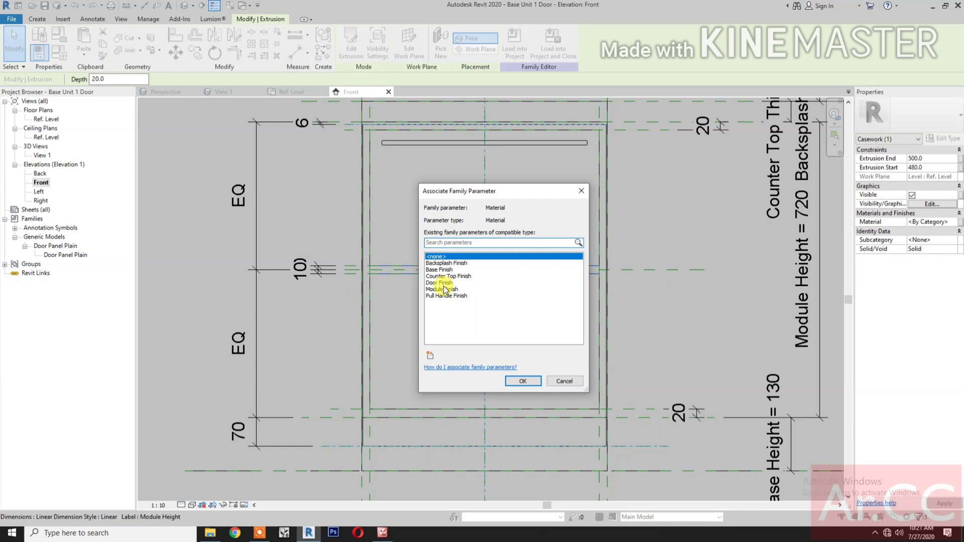
click(445, 290)
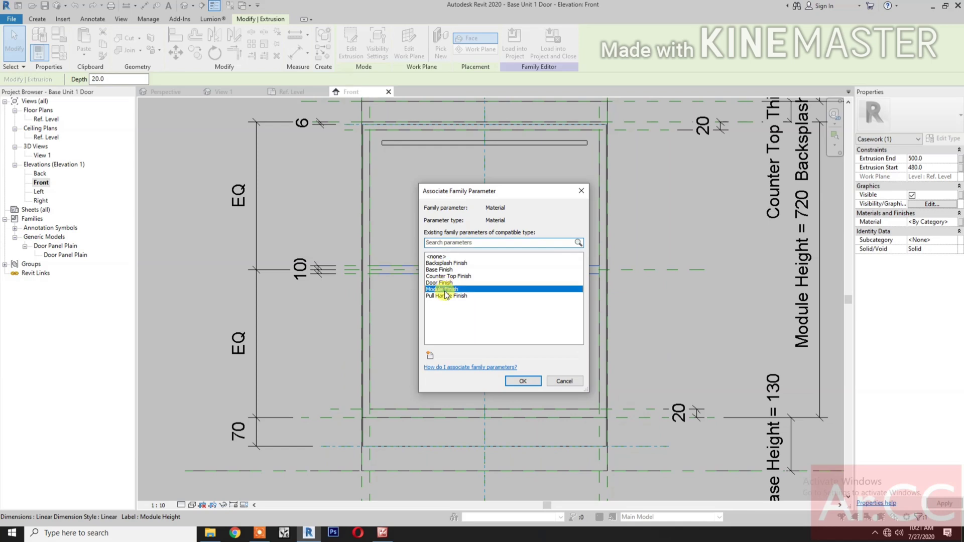
click(521, 382)
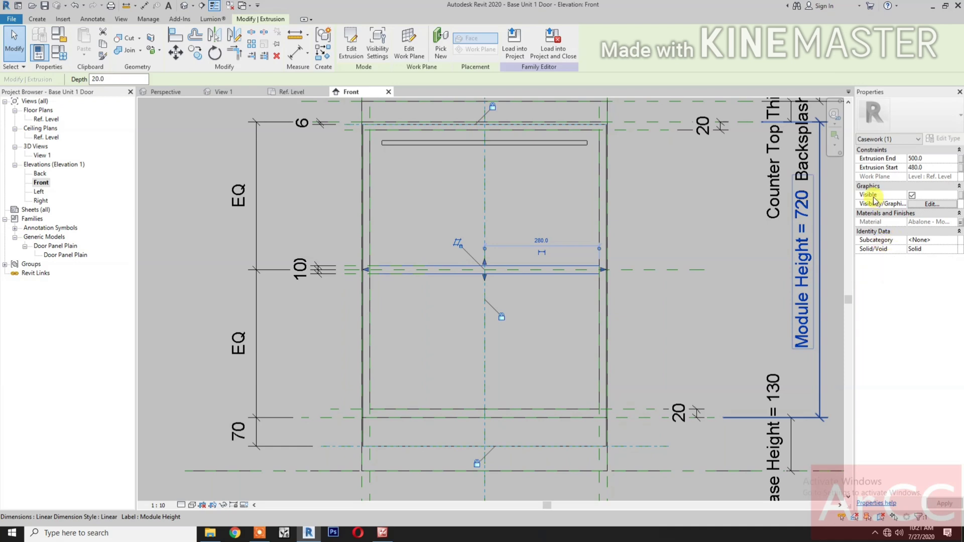
- Create a Yes/No instance parameter named Single Shelf and associate it with the shelf extrusion's visibility
click(961, 196)
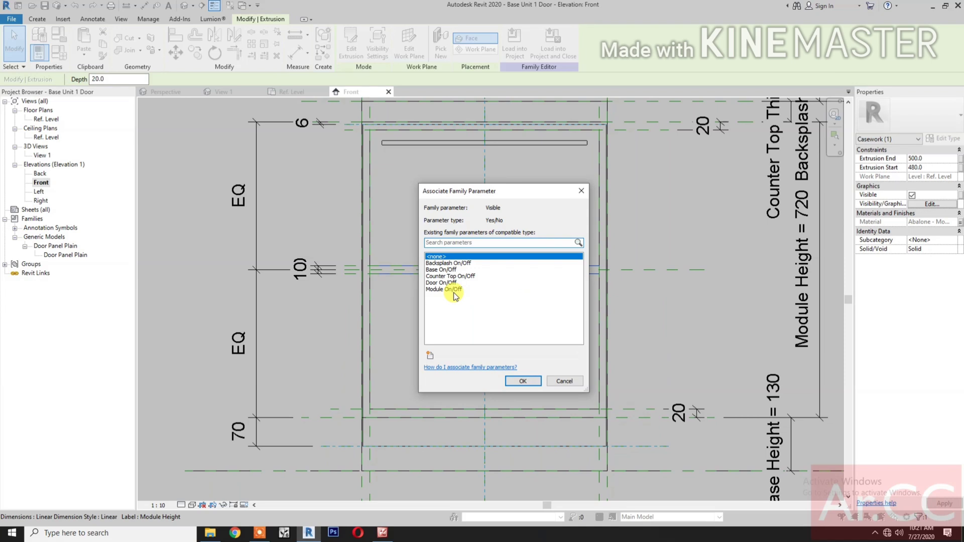
click(430, 356)
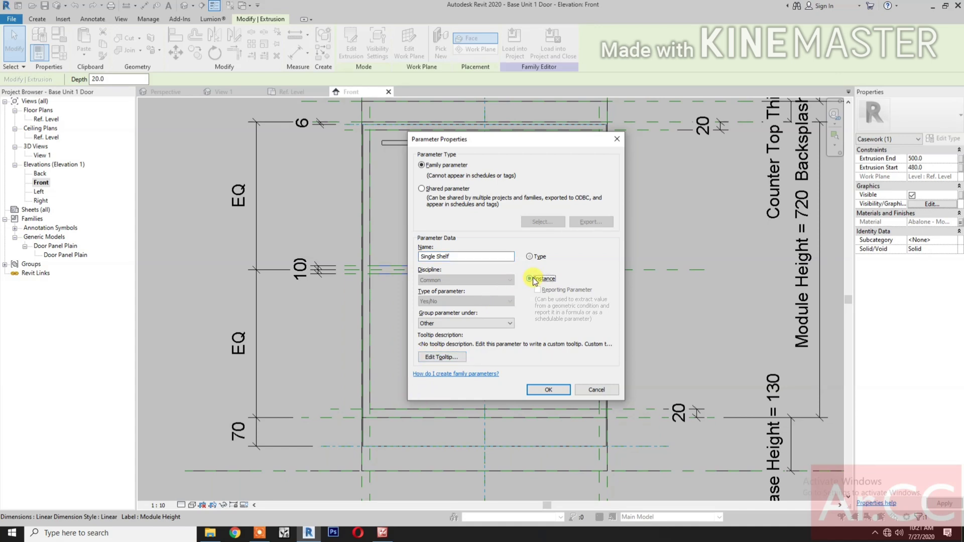
click(552, 390)
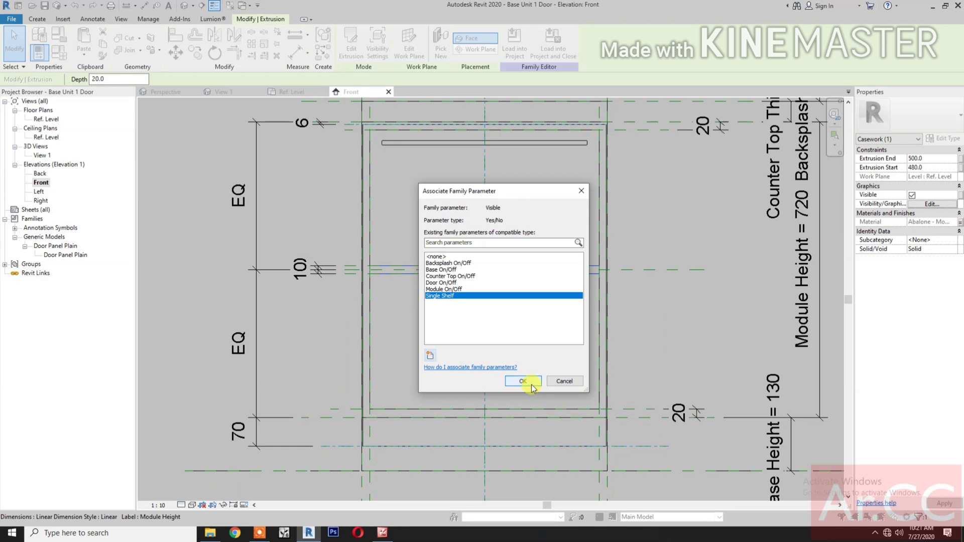
click(531, 385)
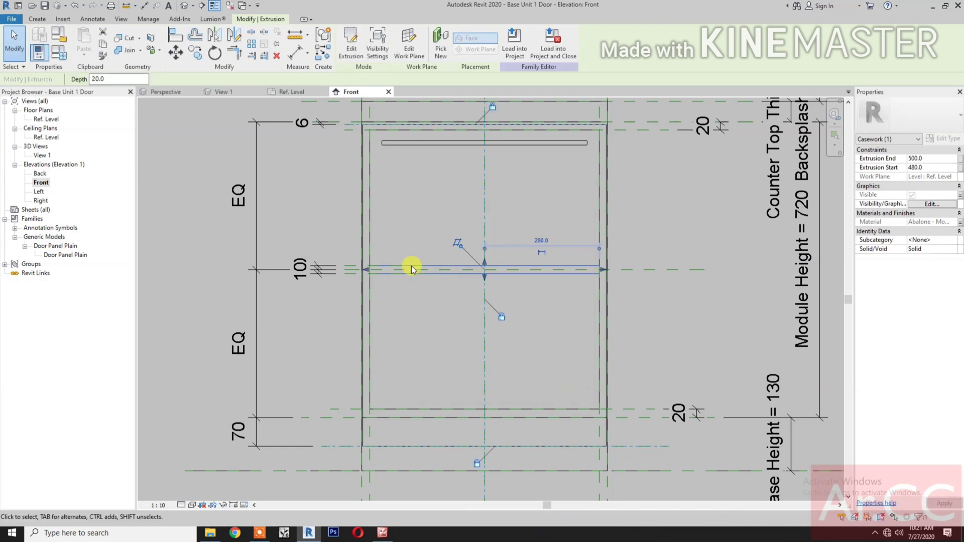
- Draw two horizontal reference planes across the cabinet, about 235 mm above the module's bottom and about 185 mm below its top
click(36, 19)
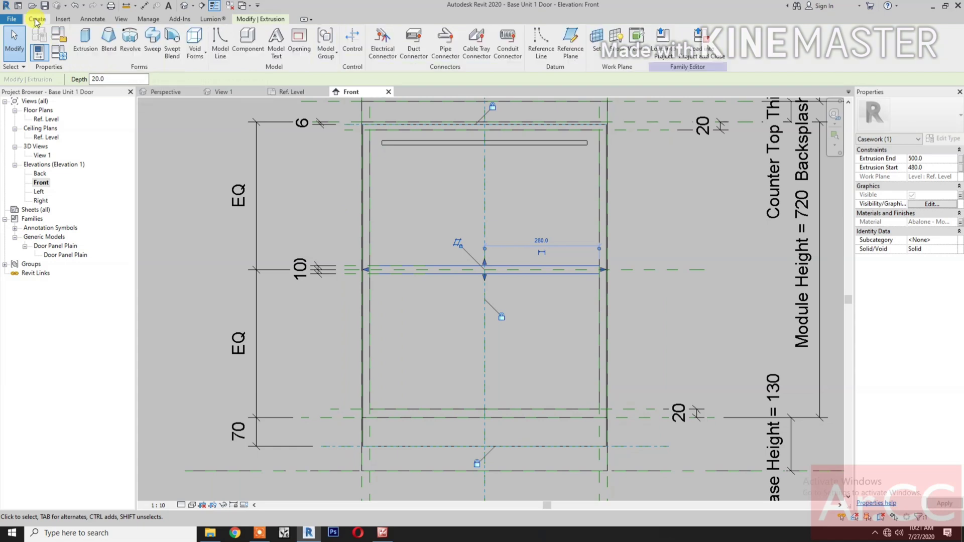
click(568, 44)
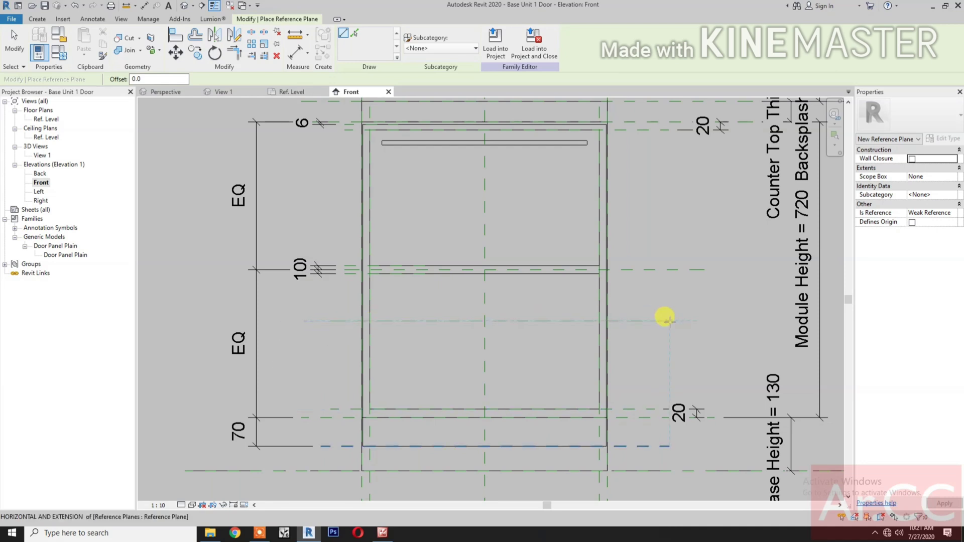
click(667, 320)
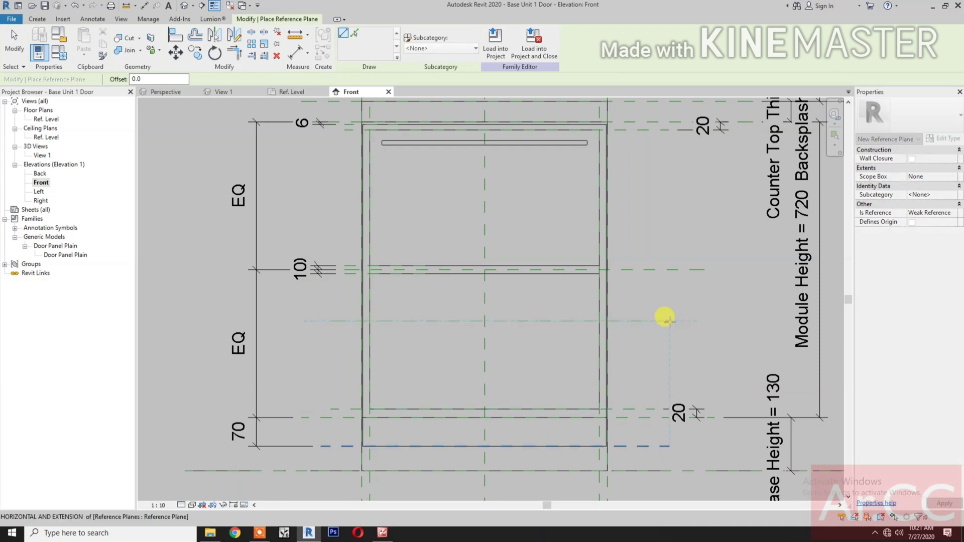
click(327, 195)
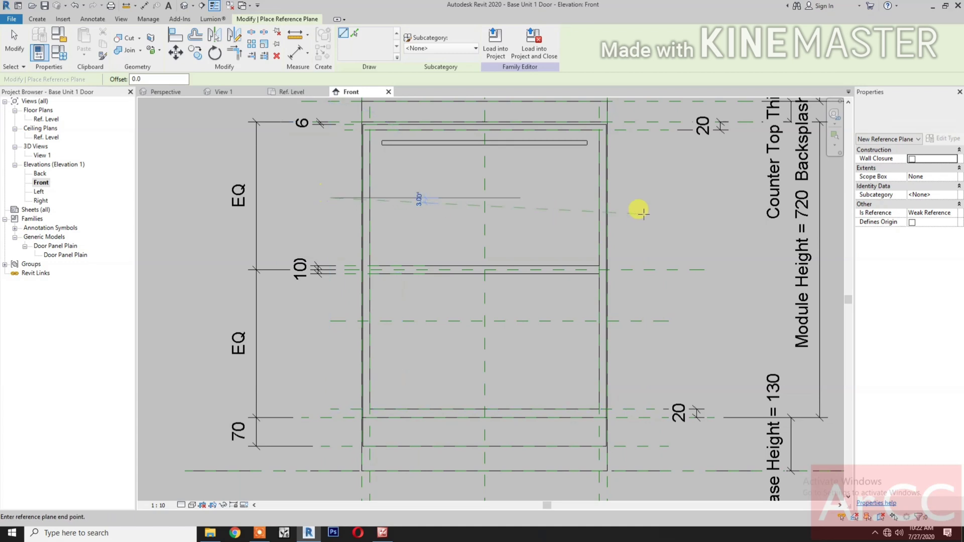
click(664, 199)
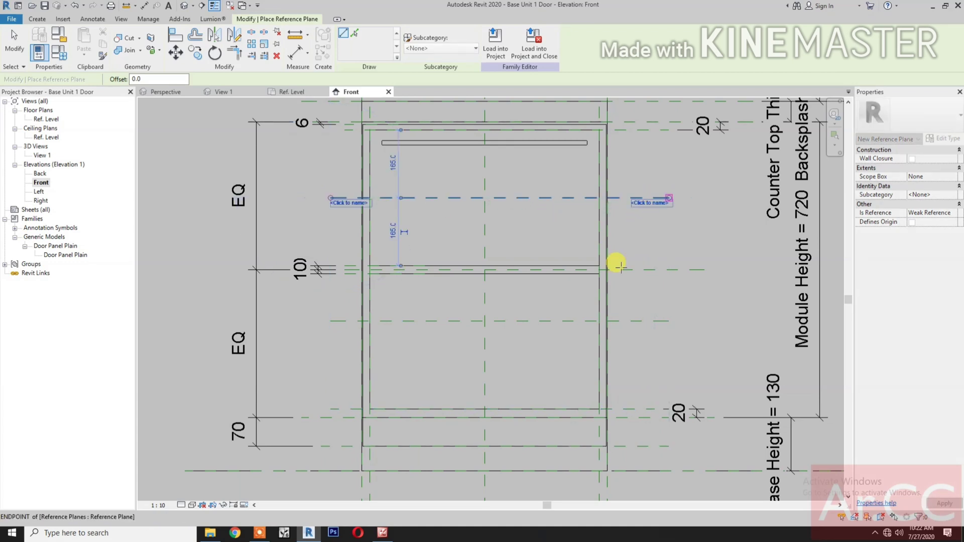
scroll(618, 272, down, 2)
middle_drag(562, 288, 561, 297)
key(Escape)
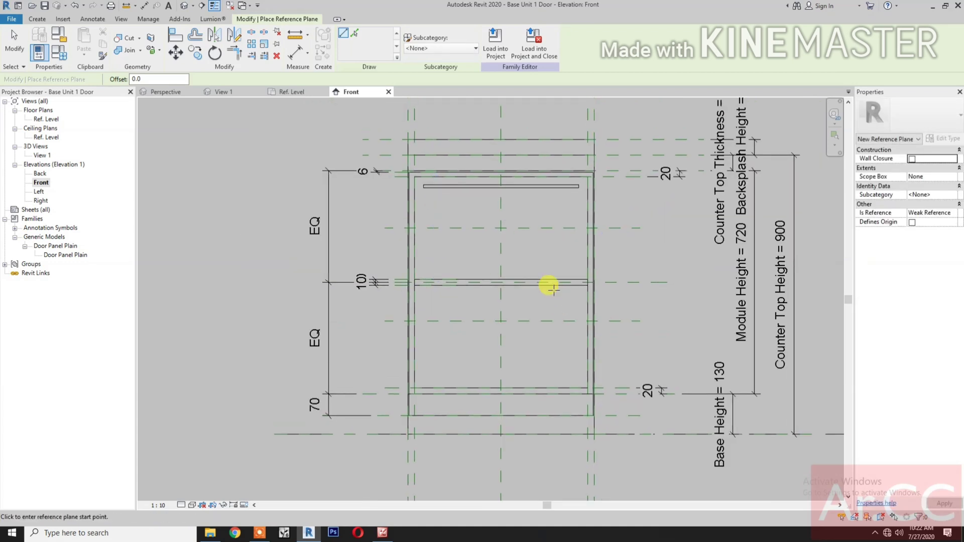
key(Escape)
- Add a continuous aligned dimension from the module's bottom plane through the two new reference planes to the module's top plane
key(d)
key(i)
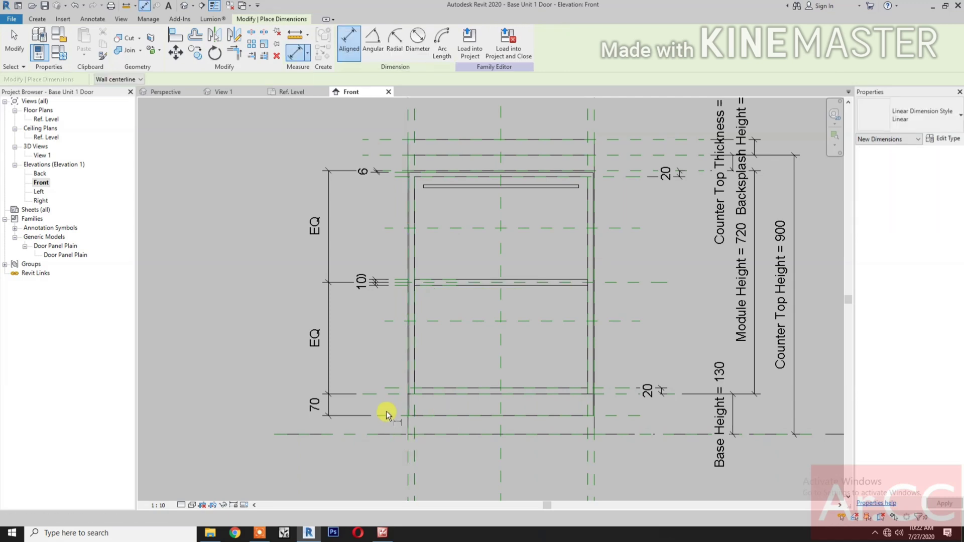
click(390, 396)
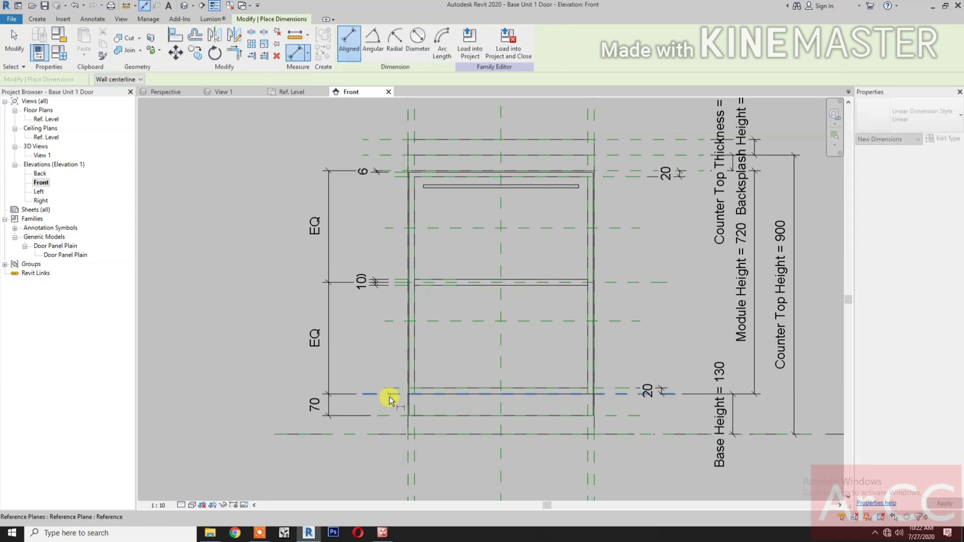
click(396, 321)
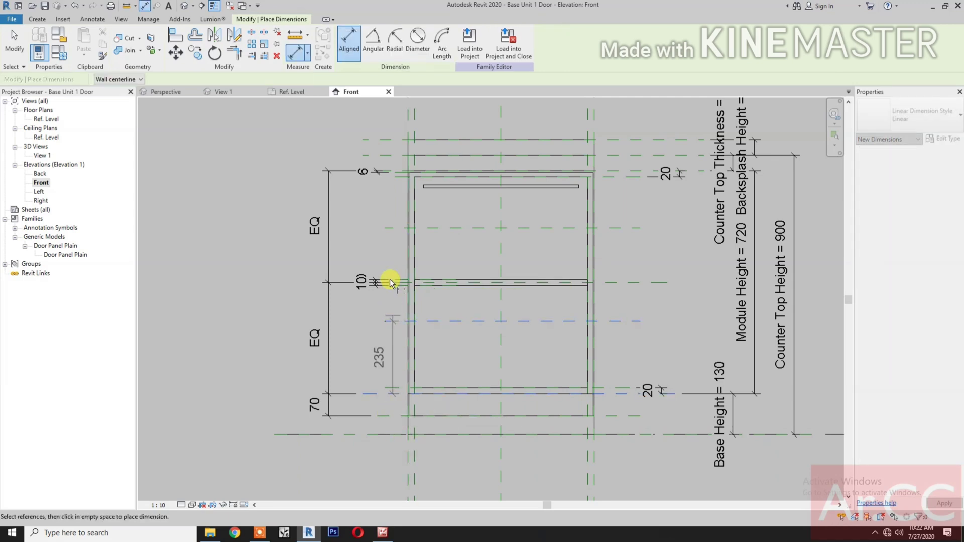
click(391, 228)
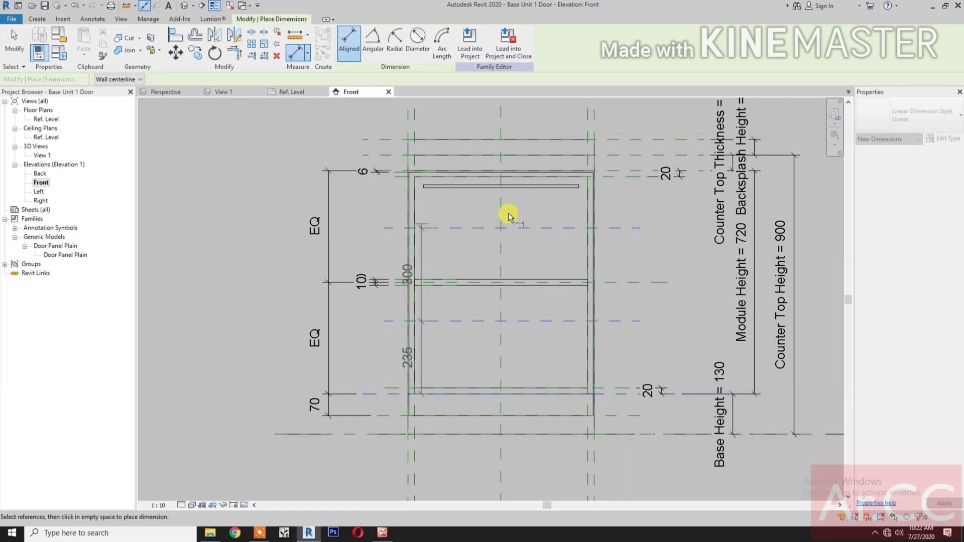
click(624, 171)
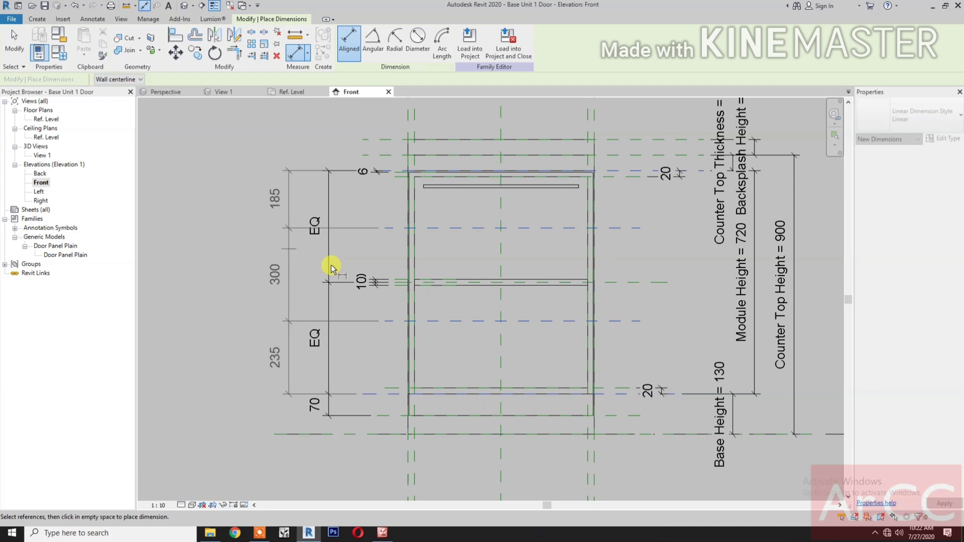
click(290, 296)
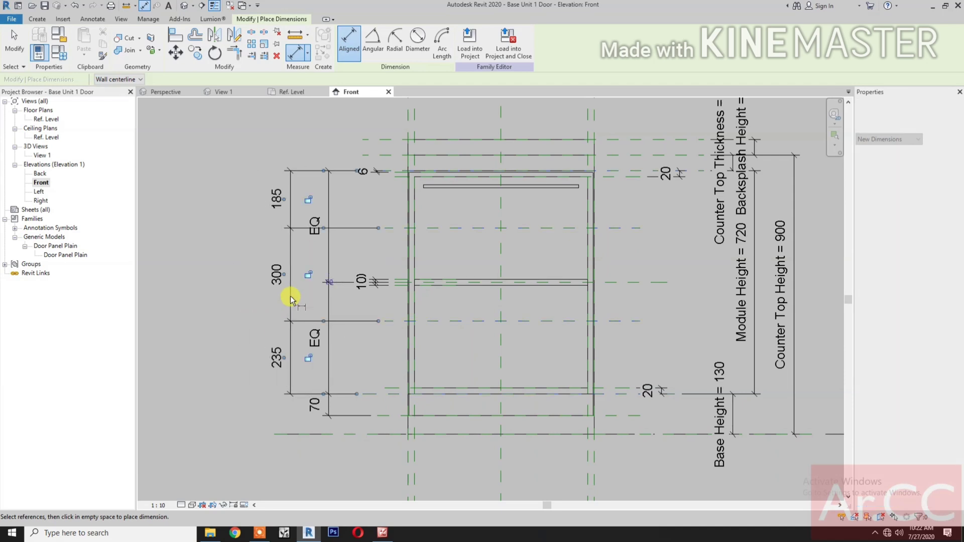
- Apply the equality constraint to the continuous dimension so the two new reference planes divide the module height into three equal parts
click(330, 283)
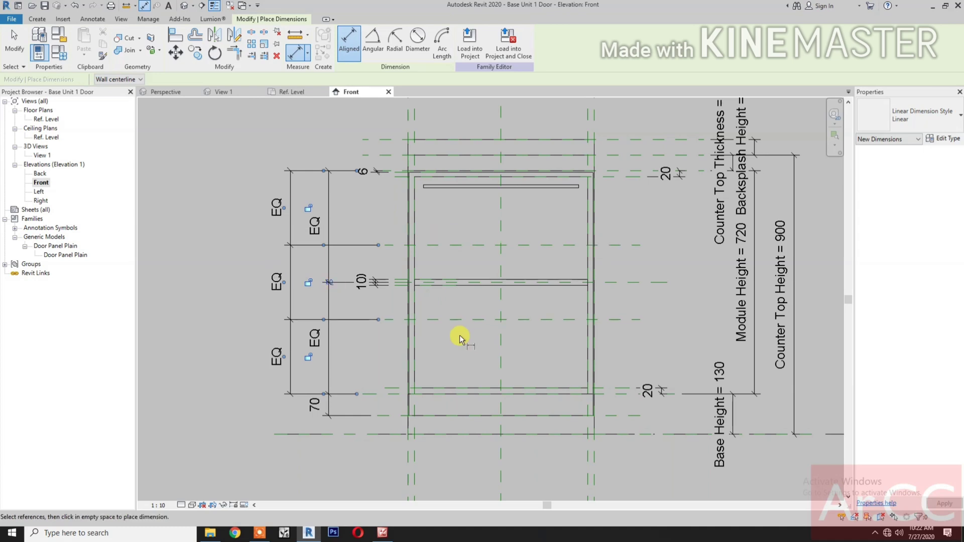
key(Escape)
key(Escape)
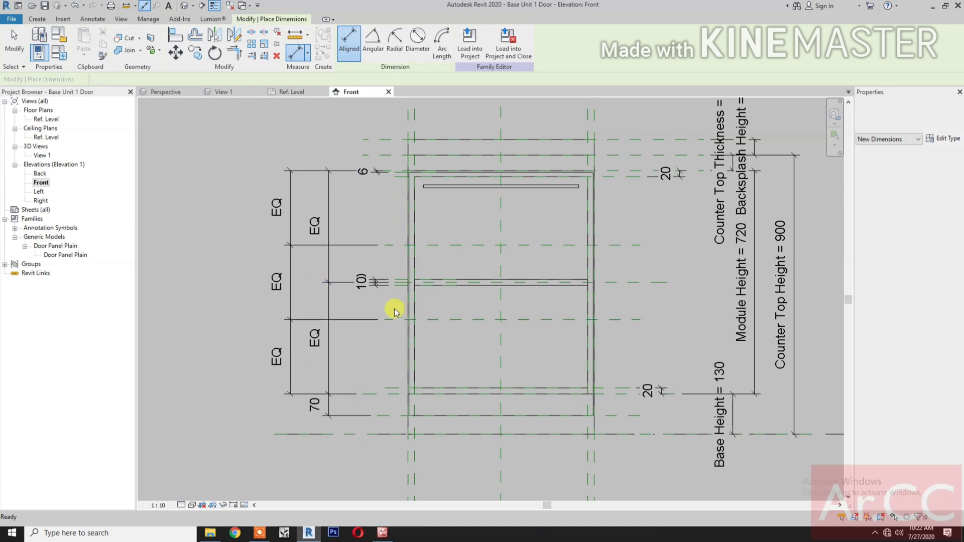
- Copy the middle shelf's upper and lower edge reference planes around both third-point planes, and delete the dimension copied with the upper pair
scroll(395, 295, up, 3)
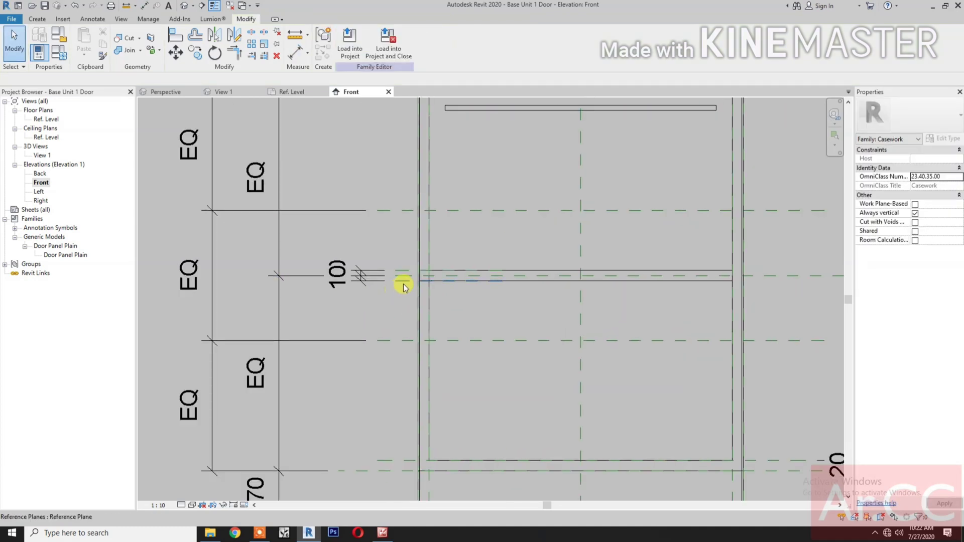
click(401, 281)
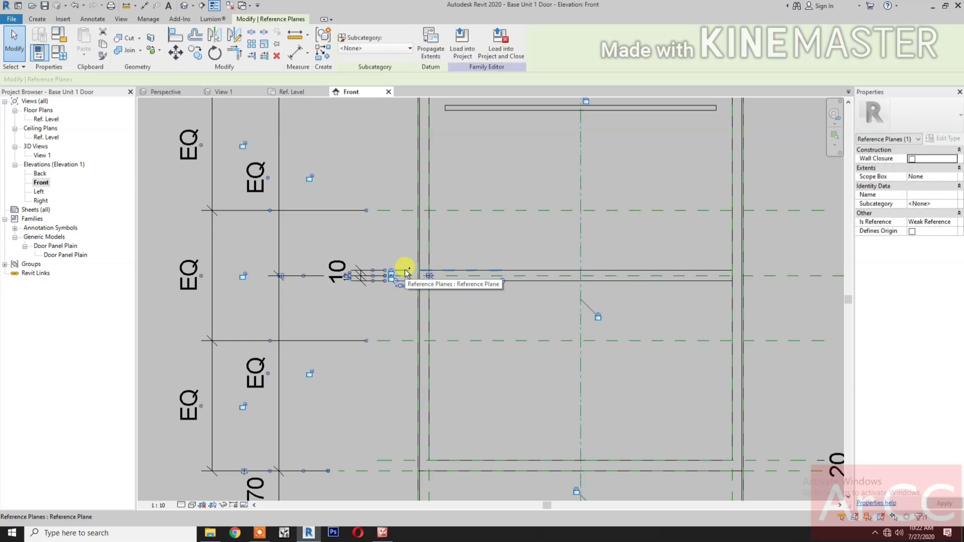
ctrl+click(441, 340)
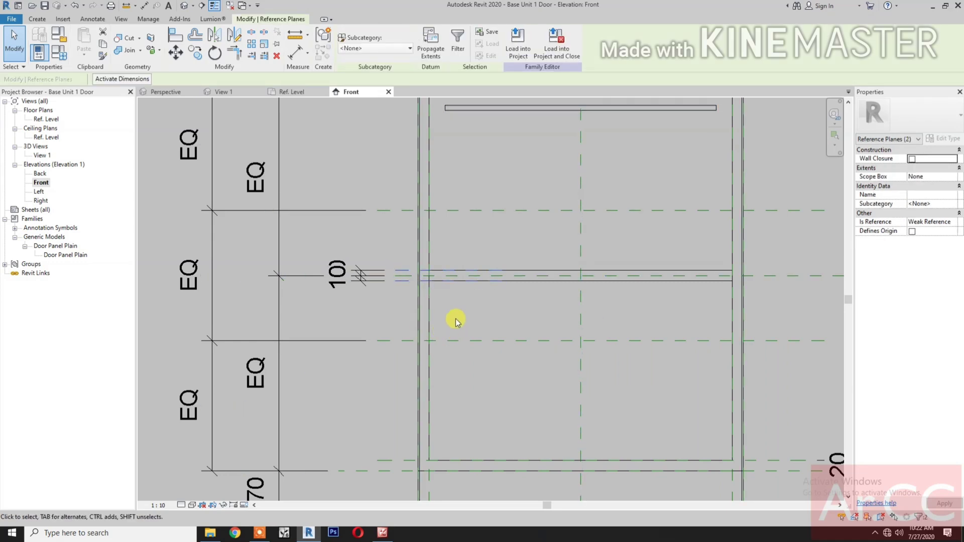
scroll(456, 321, down, 2)
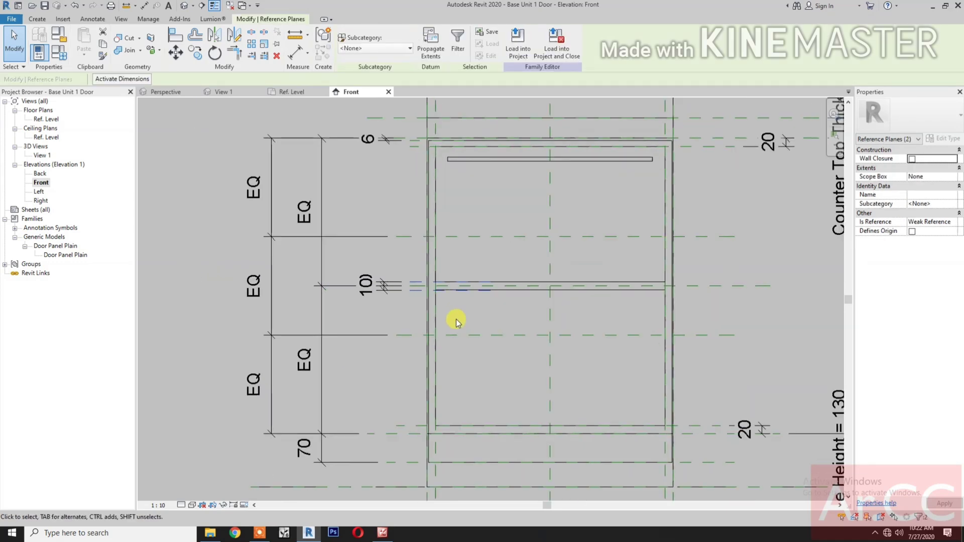
click(195, 52)
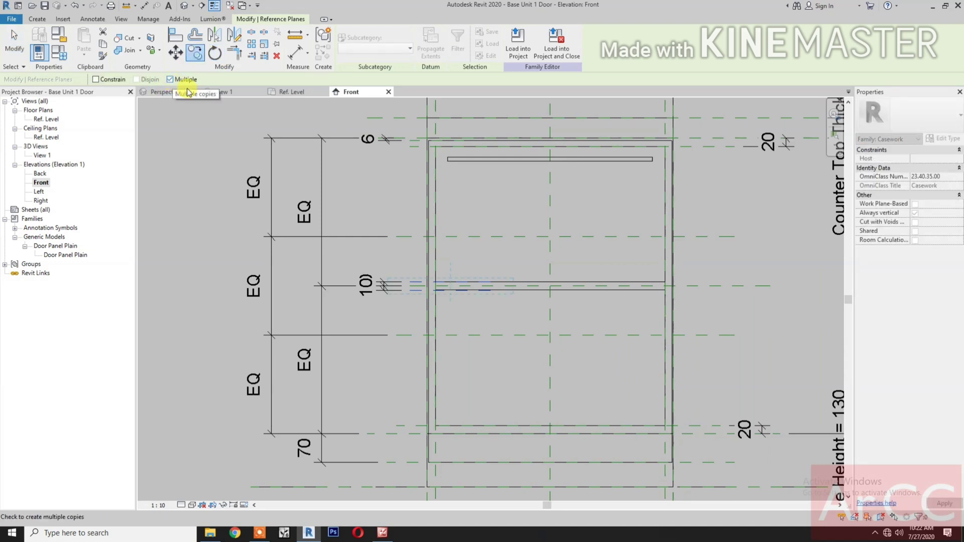
click(714, 286)
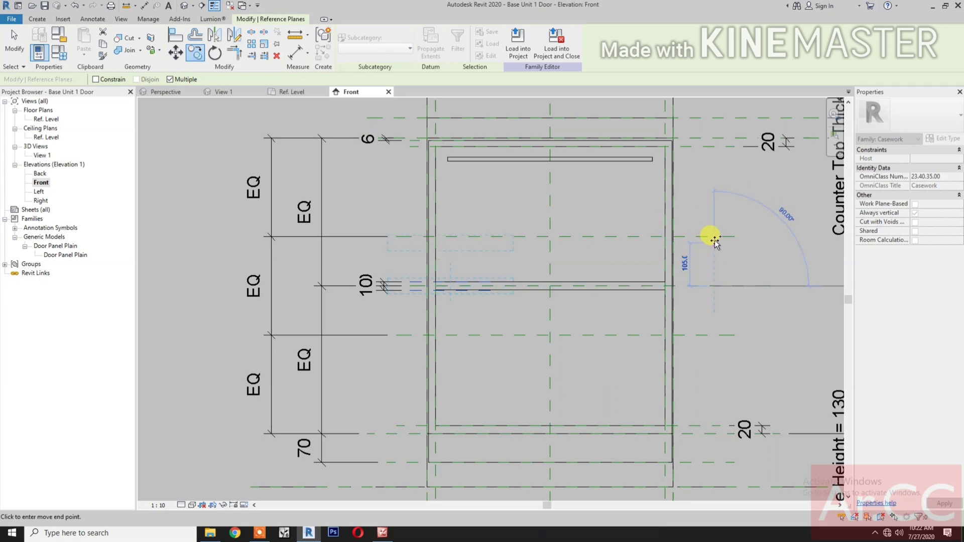
click(714, 236)
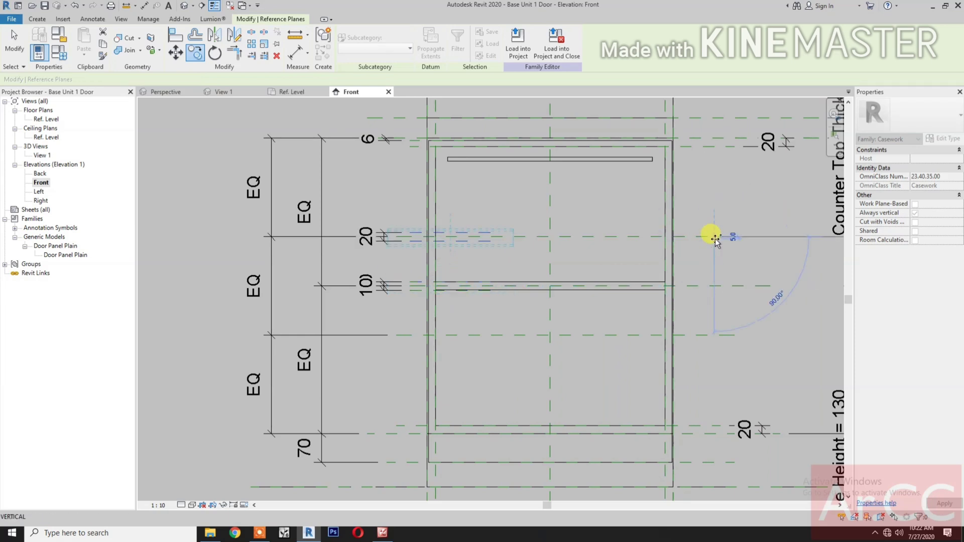
click(713, 334)
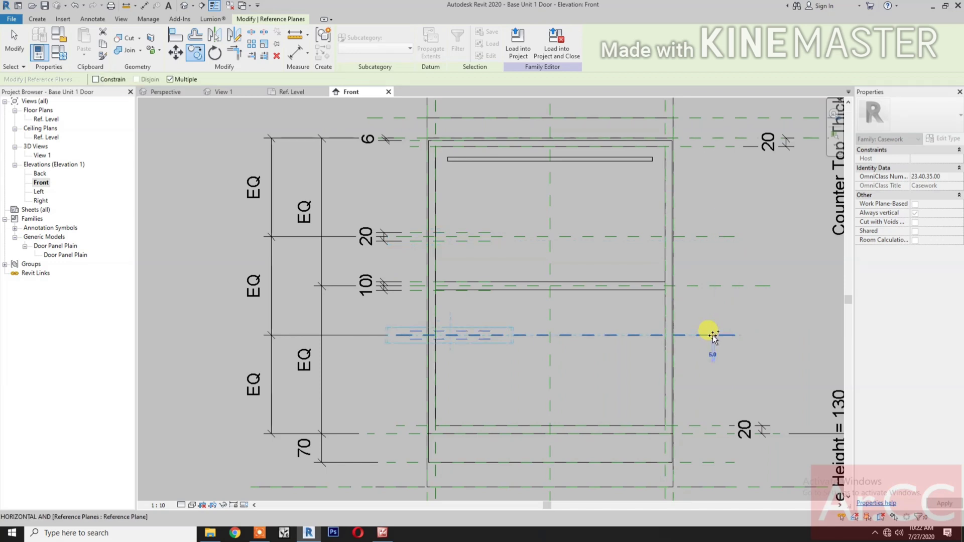
key(Escape)
key(Escape)
click(374, 246)
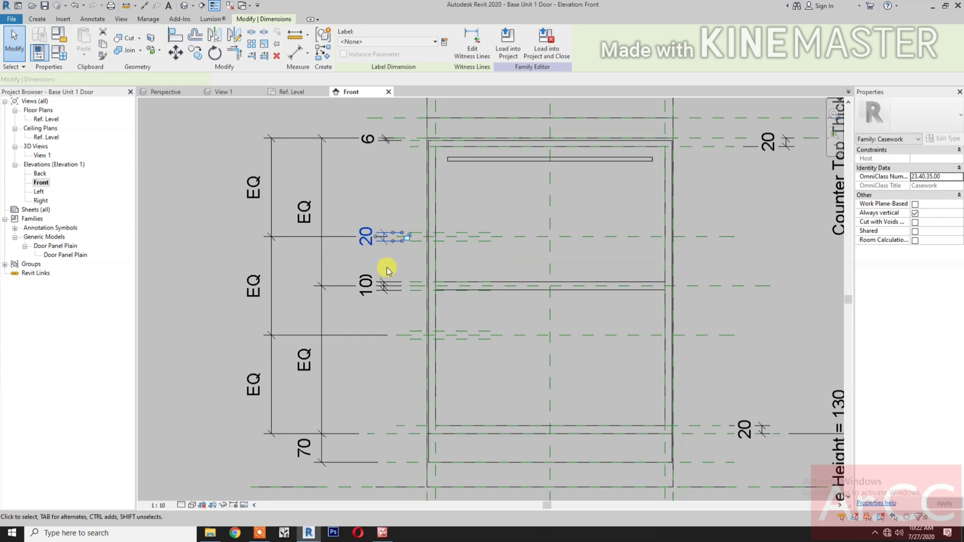
key(Delete)
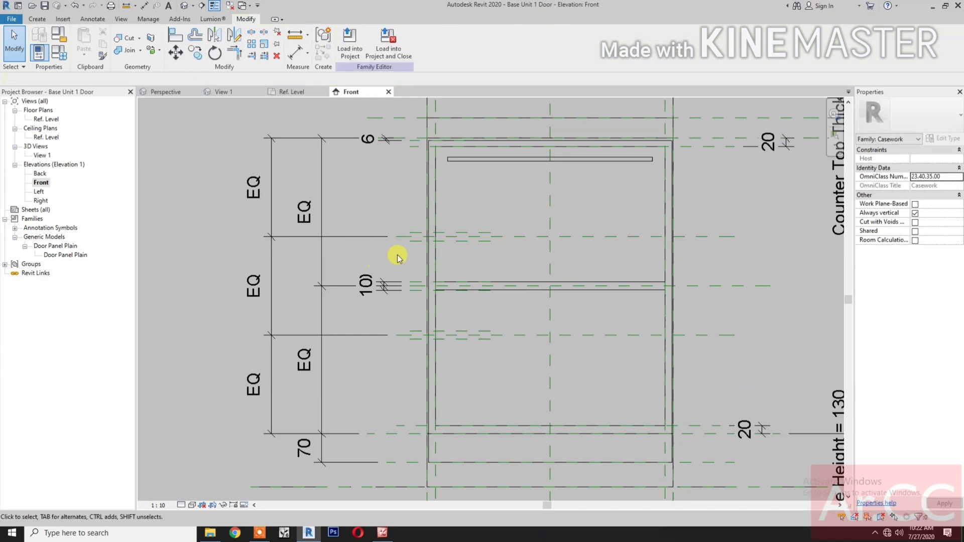
- Add an aligned dimension across the three reference planes of the upper shelf position and lock both segments
scroll(400, 251, up, 2)
key(d)
key(i)
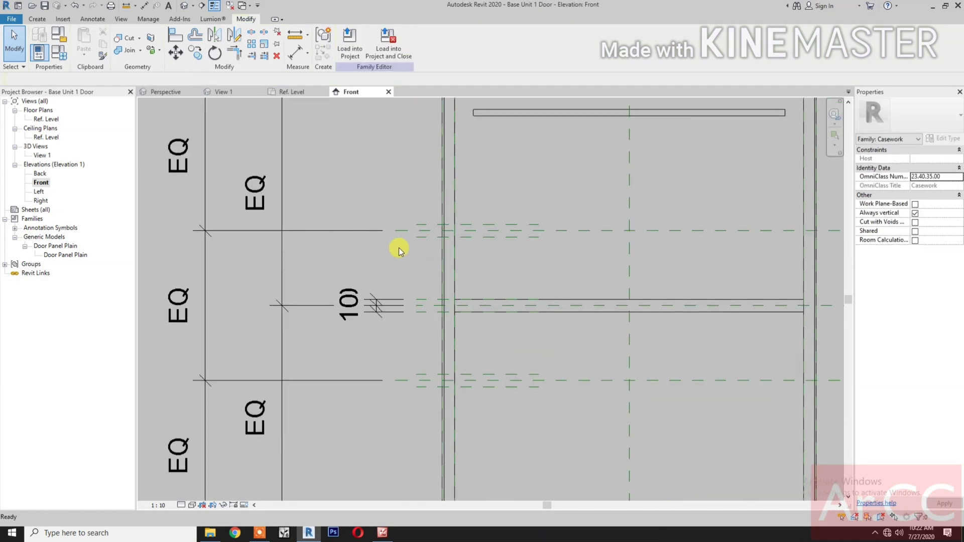
click(421, 238)
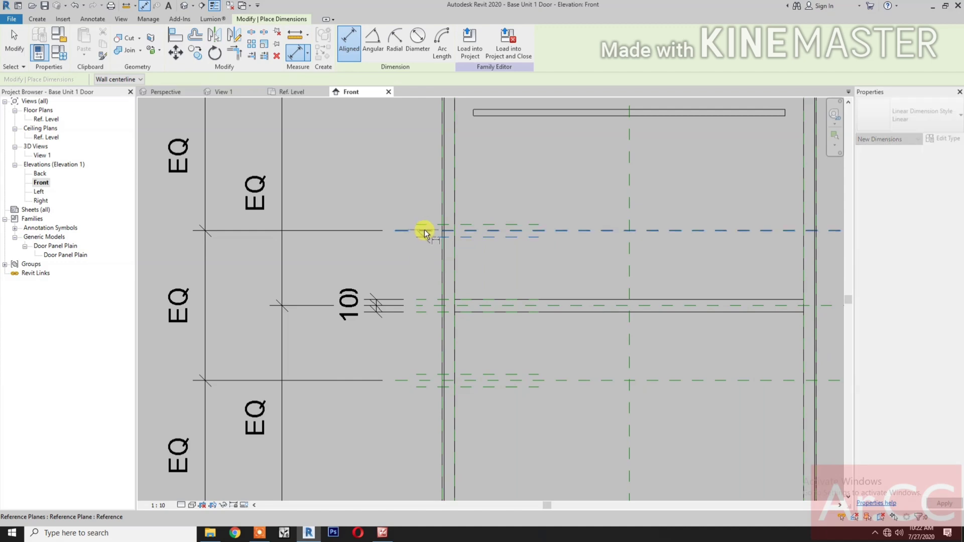
click(427, 225)
scroll(381, 257, up, 1)
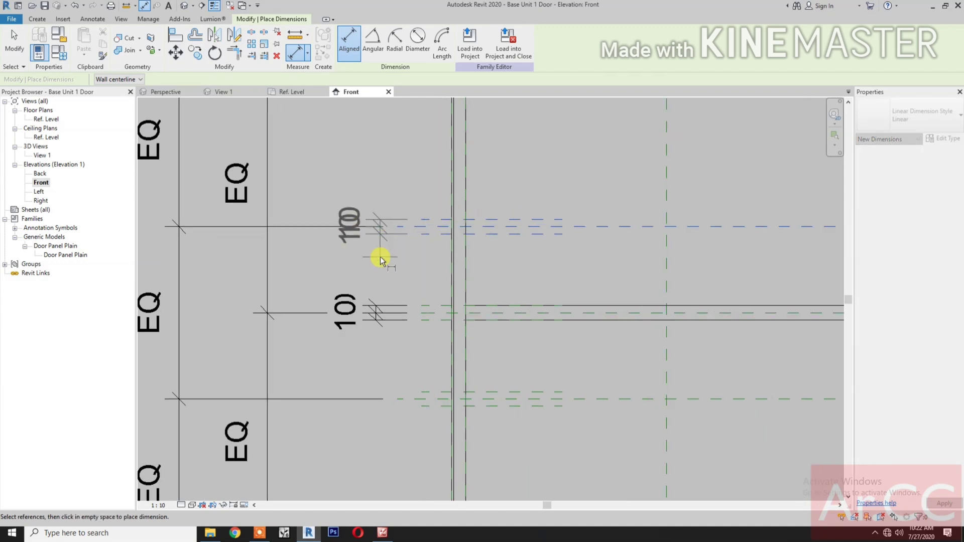
click(373, 256)
scroll(427, 220, up, 1)
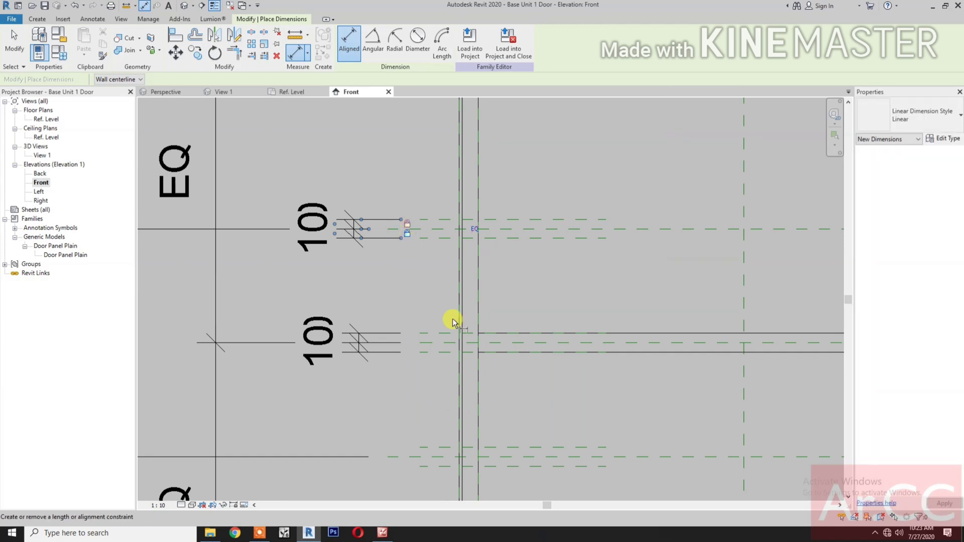
- Add an aligned dimension across the three reference planes of the lower shelf position and lock both segments
scroll(442, 378, down, 1)
middle_drag(442, 378, 413, 304)
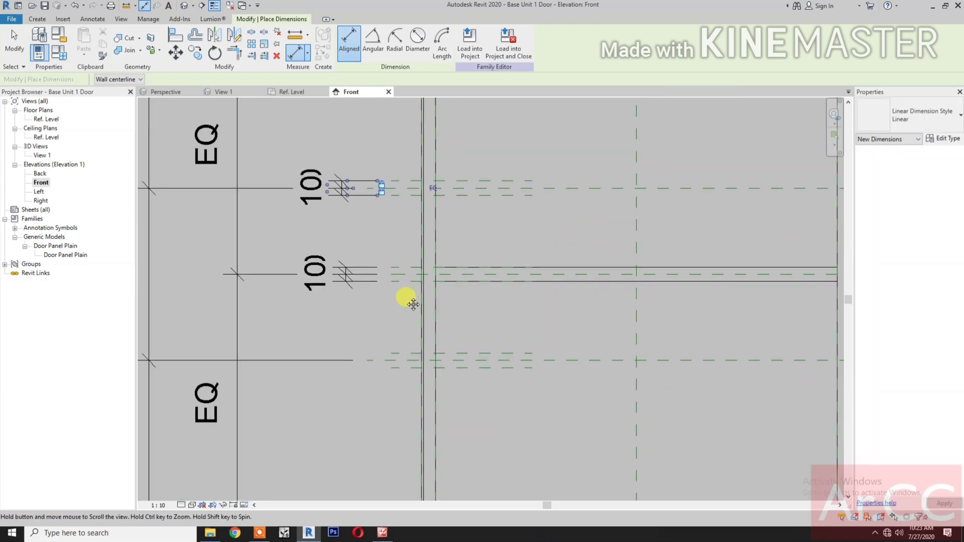
click(409, 361)
click(409, 354)
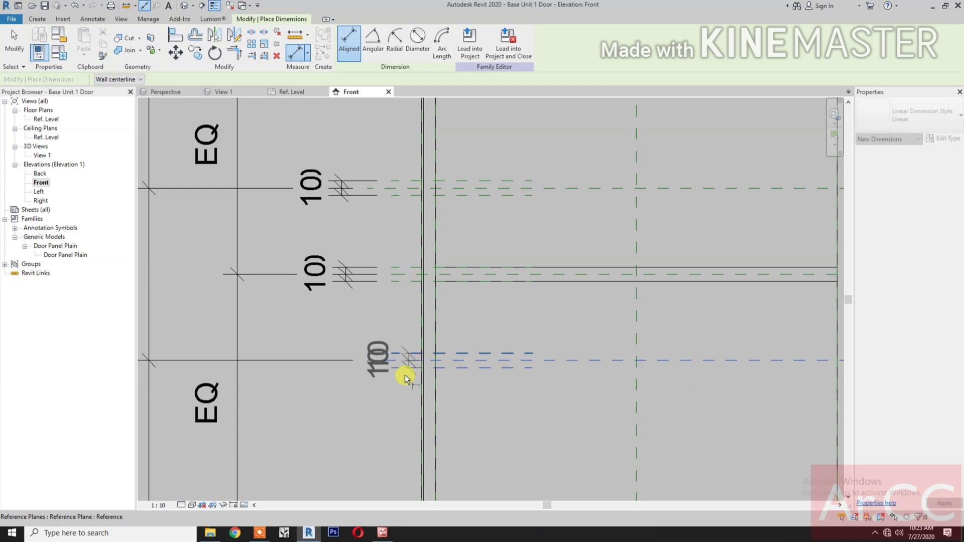
scroll(400, 369, down, 2)
click(373, 375)
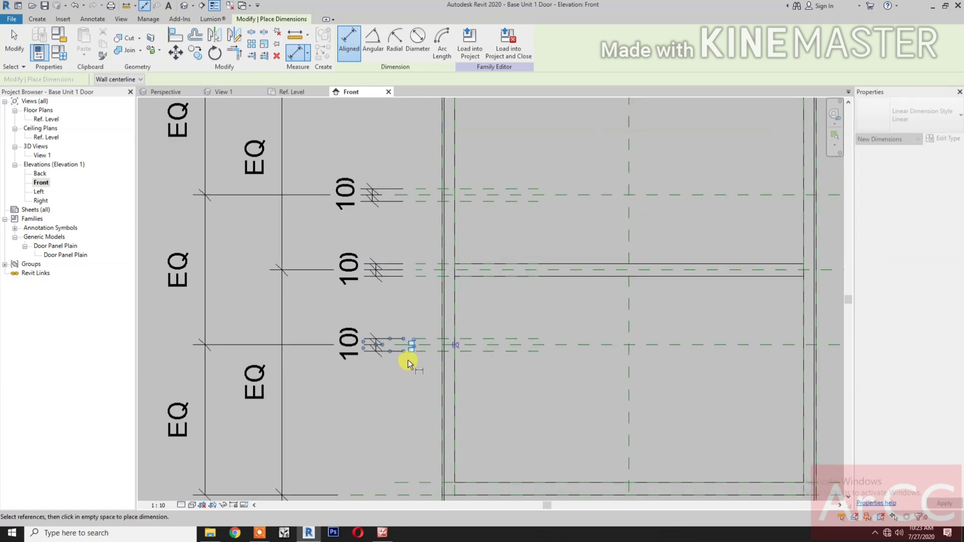
scroll(409, 354, up, 3)
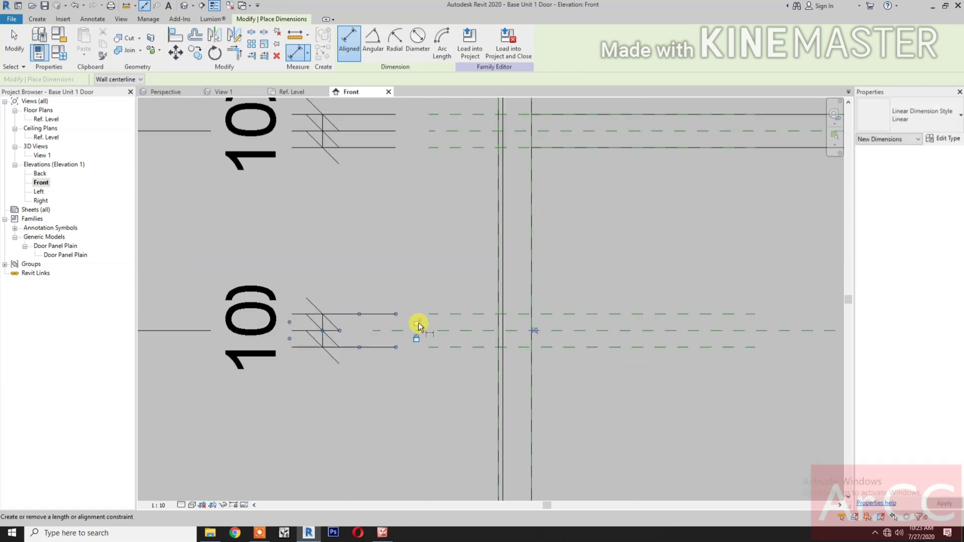
scroll(432, 349, down, 3)
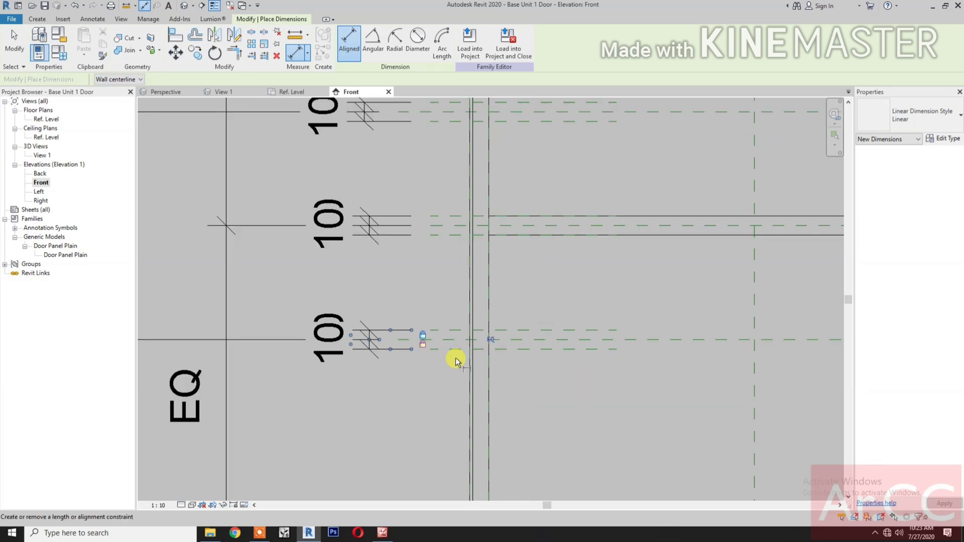
scroll(456, 357, down, 4)
key(Escape)
key(Escape)
scroll(505, 372, up, 2)
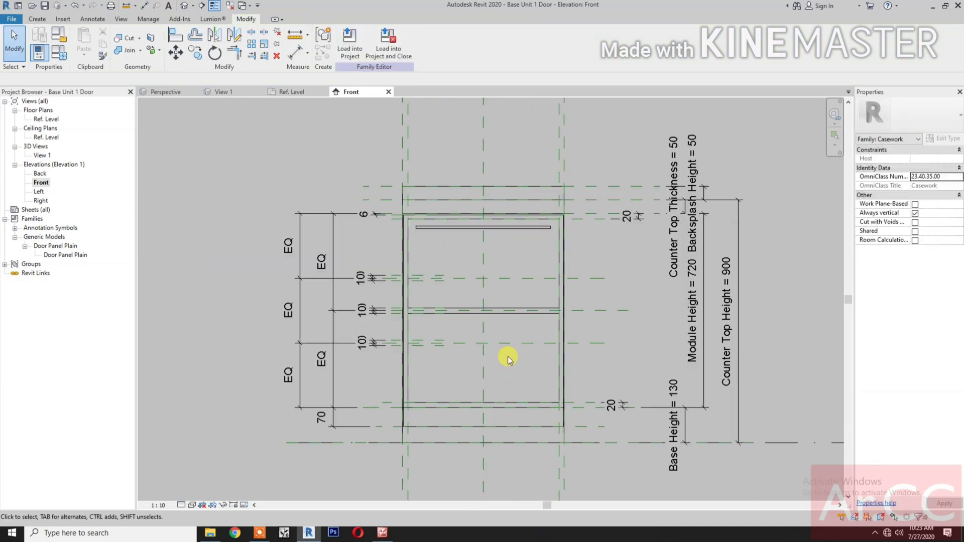
- Start an extrusion and sketch two rectangles, about 455 × 95 mm around the upper shelf plane and about 83 mm high around the lower one
click(37, 20)
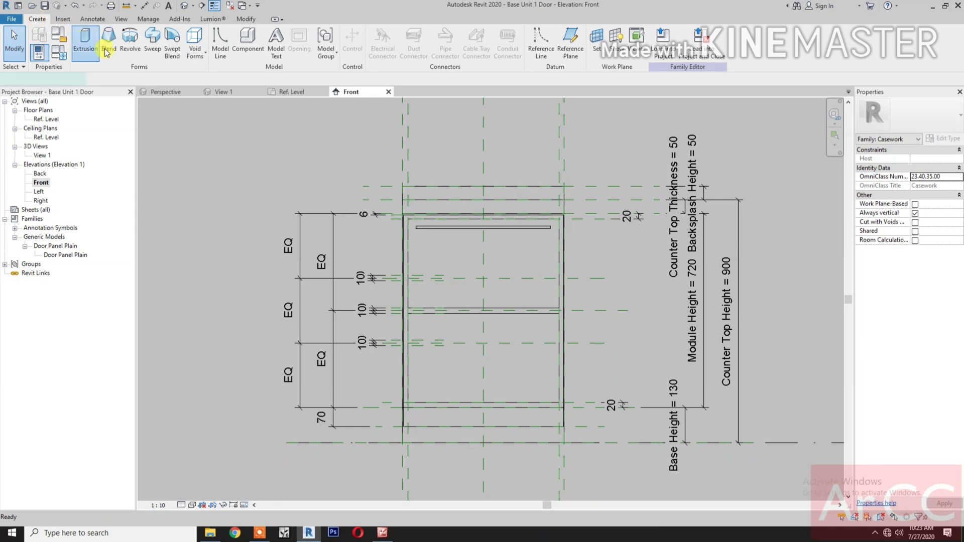
click(85, 42)
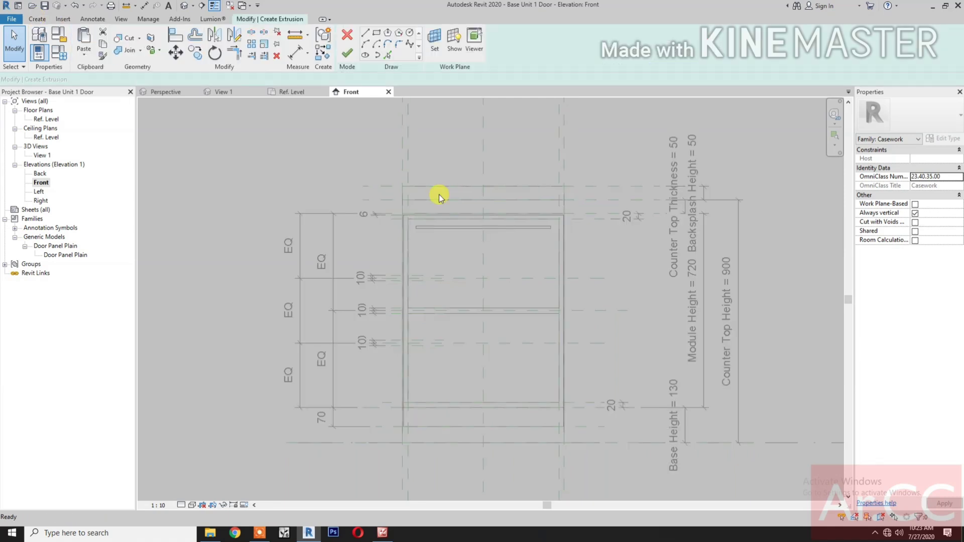
click(380, 33)
scroll(472, 294, up, 3)
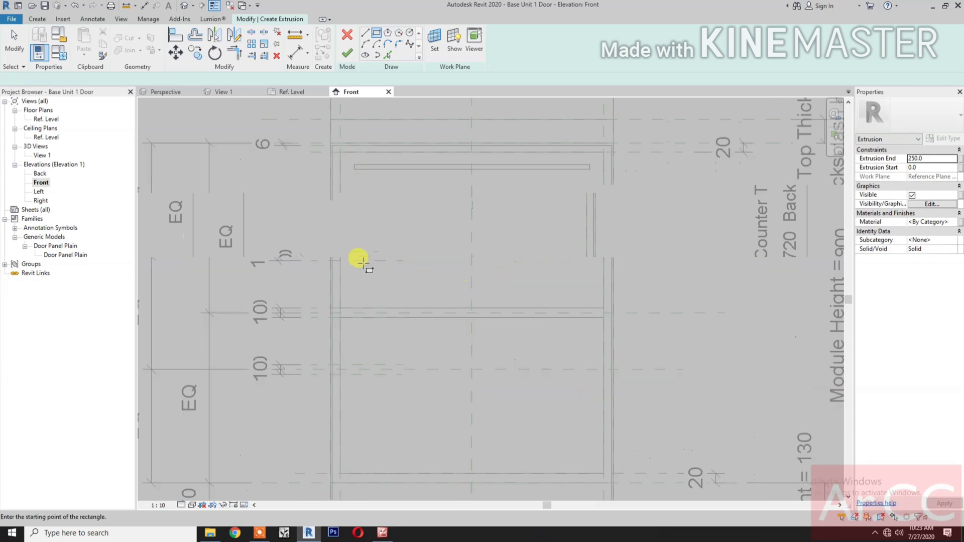
click(365, 230)
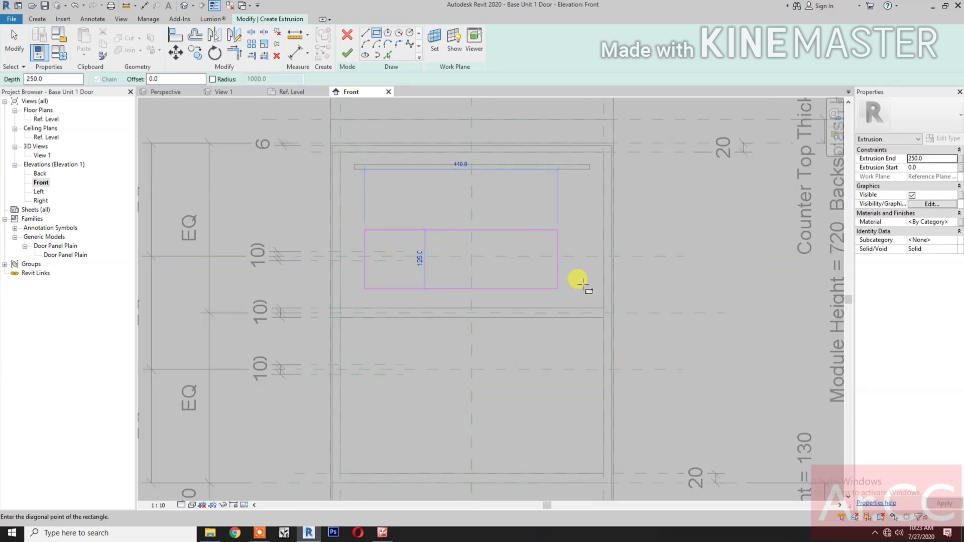
click(580, 275)
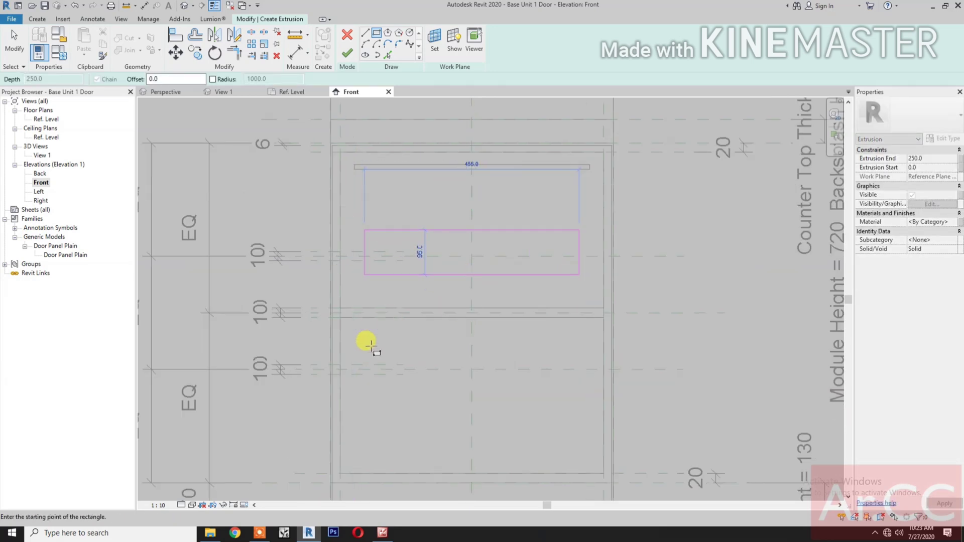
click(371, 352)
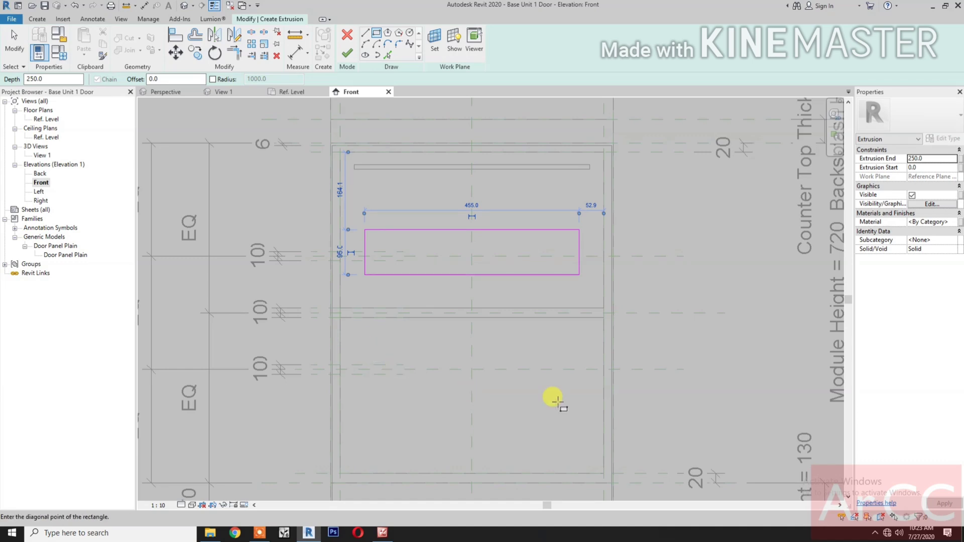
click(553, 391)
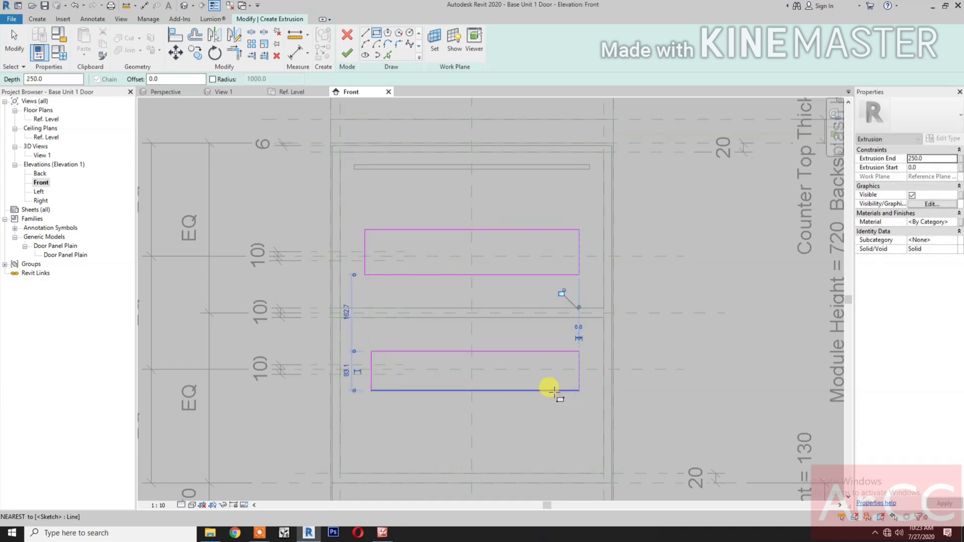
- Align the left edges of both sketched rectangles with the reference plane at the left side panel's inner face
click(174, 36)
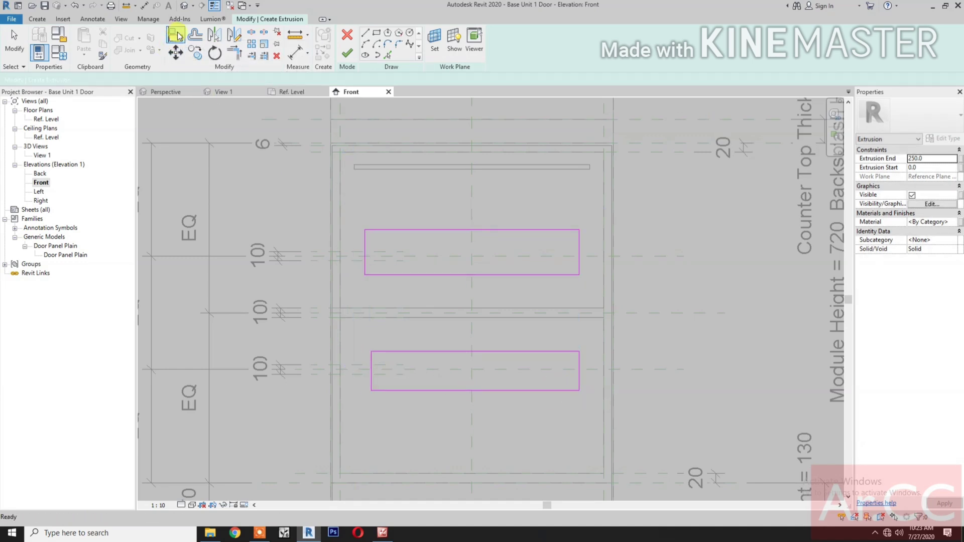
scroll(411, 285, down, 1)
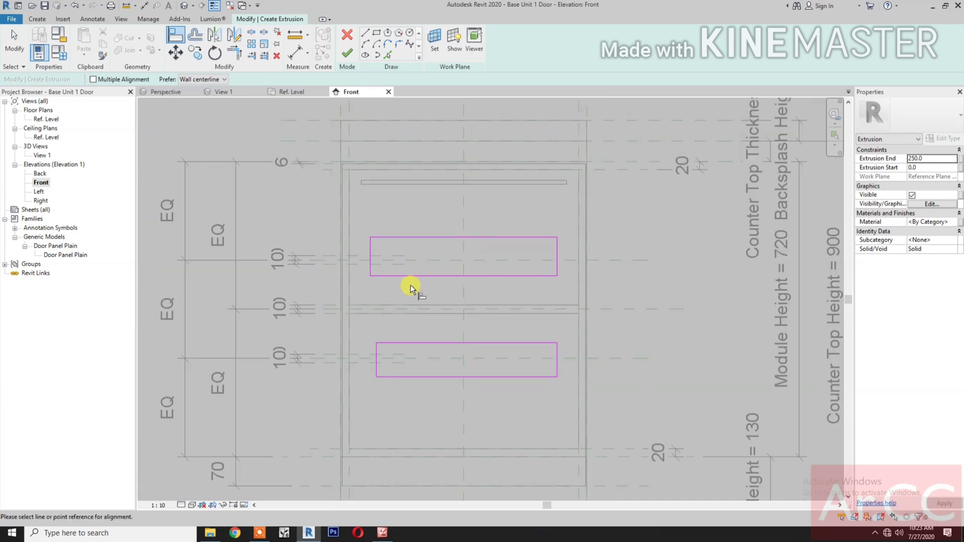
click(351, 107)
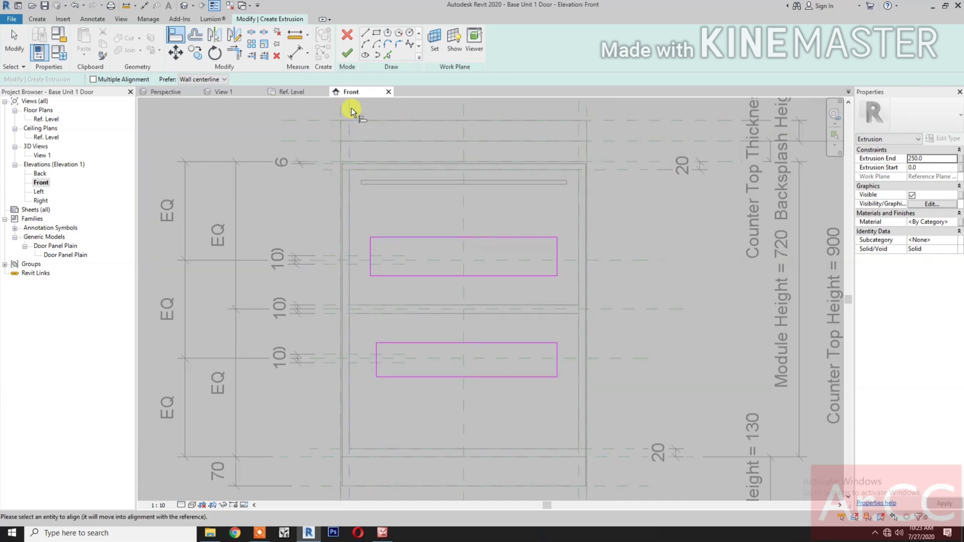
click(371, 244)
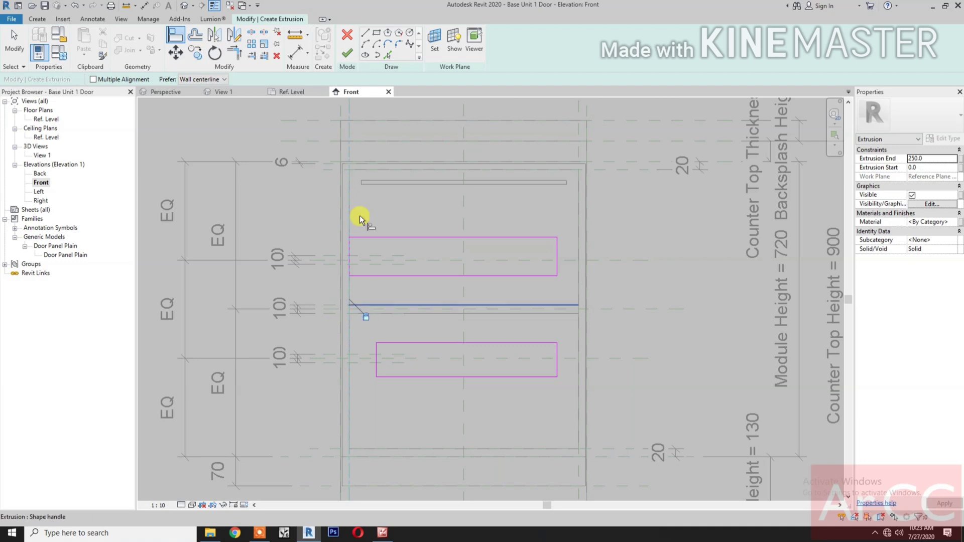
click(351, 104)
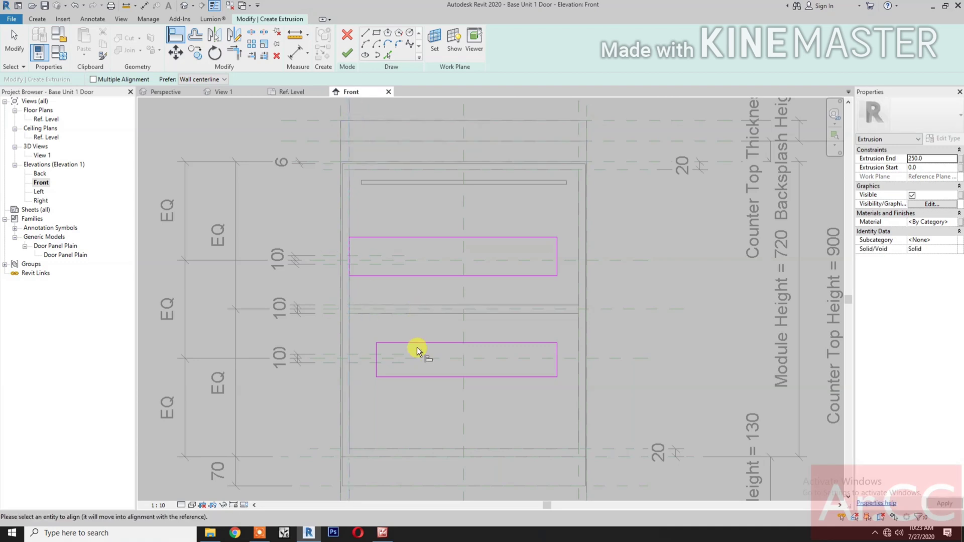
click(377, 361)
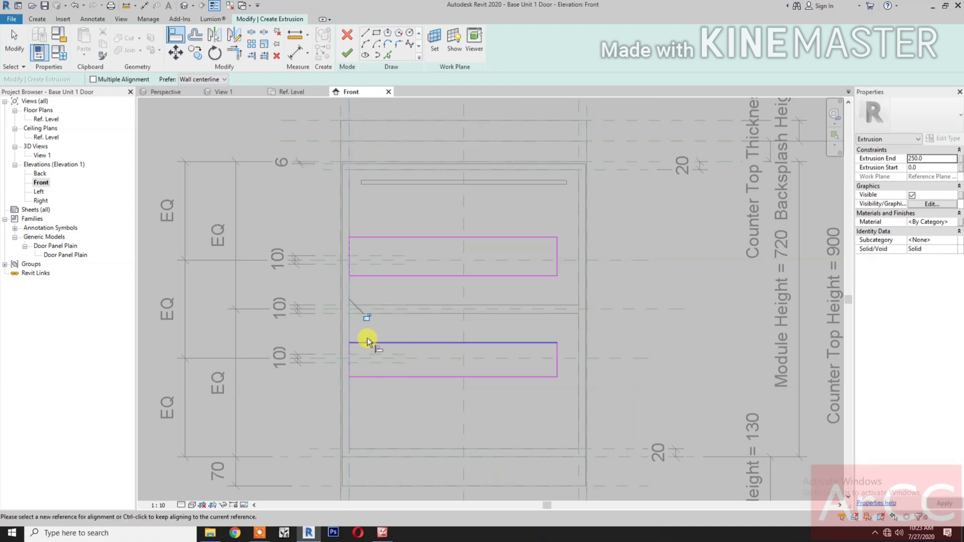
- Align the right edges of both sketched rectangles with the reference plane at the right side panel's inner face
click(575, 109)
click(559, 251)
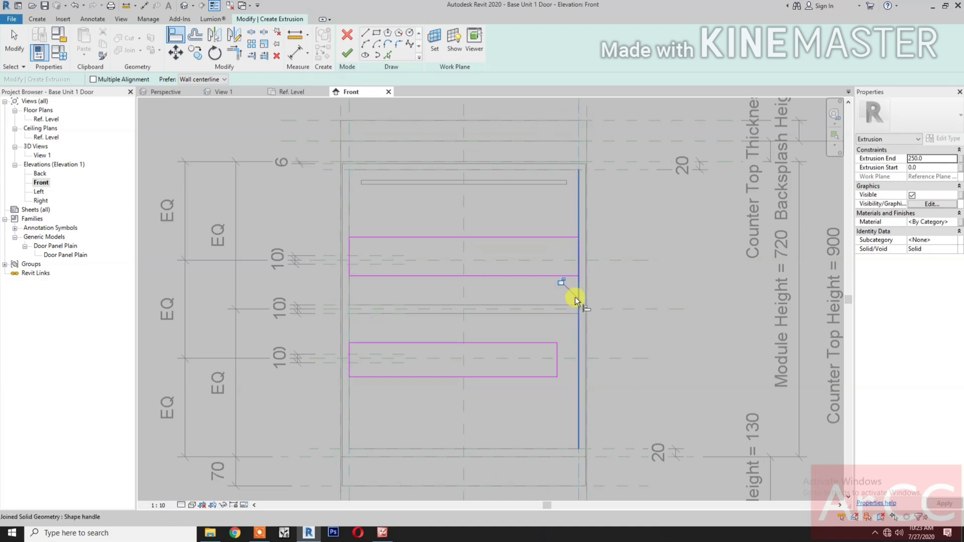
click(580, 114)
click(557, 350)
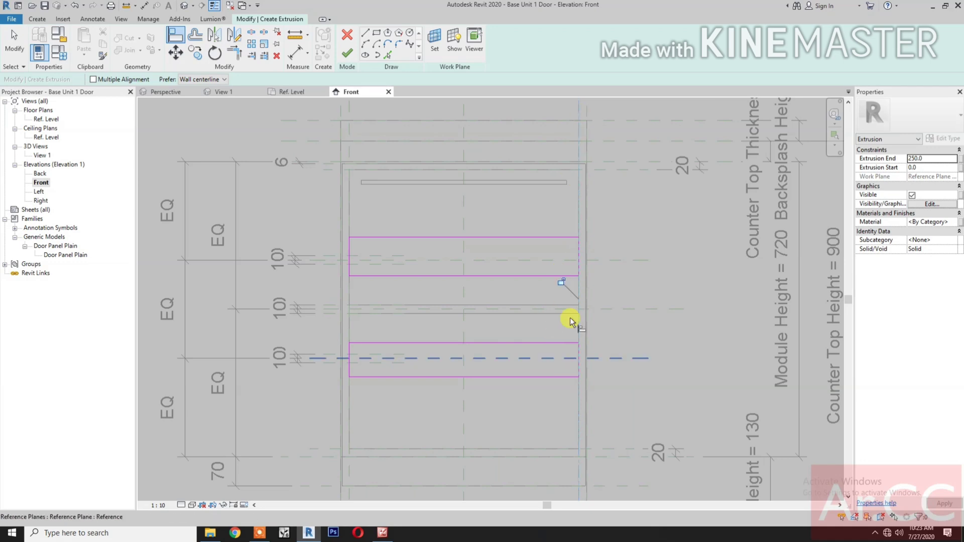
- Align the upper rectangle's top and bottom edges with the upper shelf's outer reference planes and lock the alignment
click(370, 255)
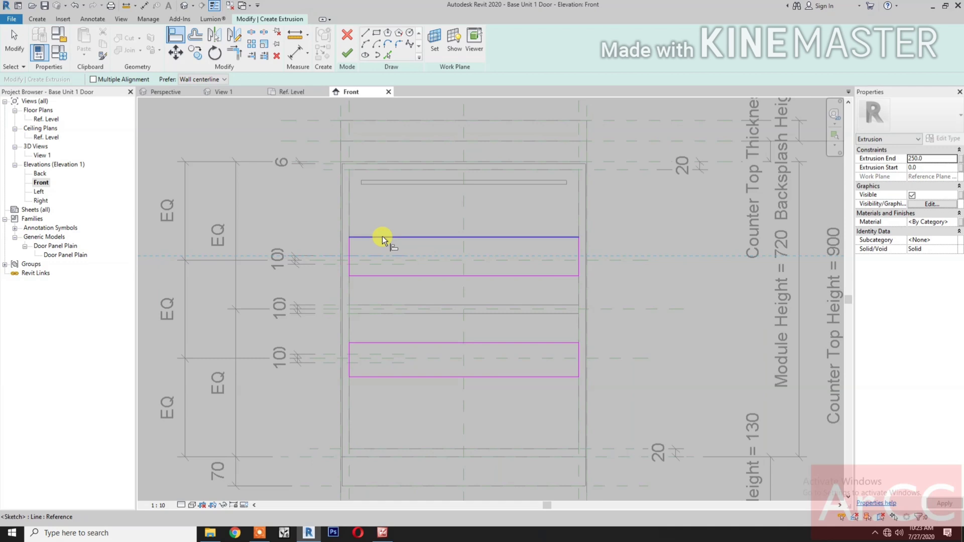
click(382, 237)
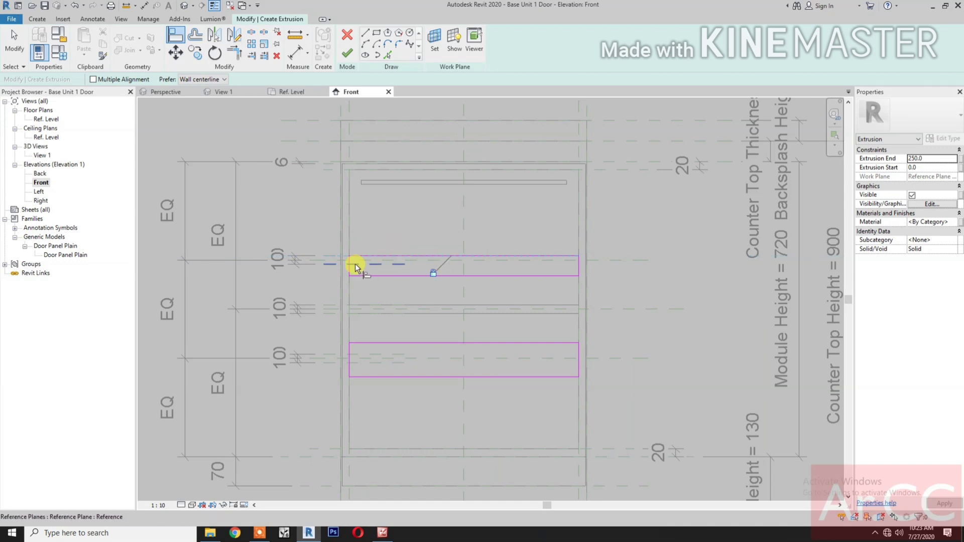
click(357, 264)
click(400, 276)
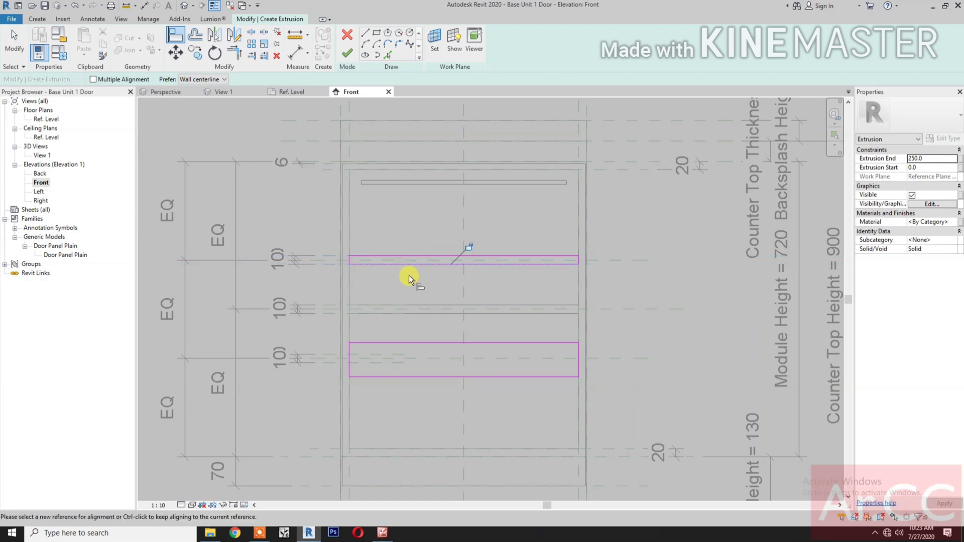
click(469, 246)
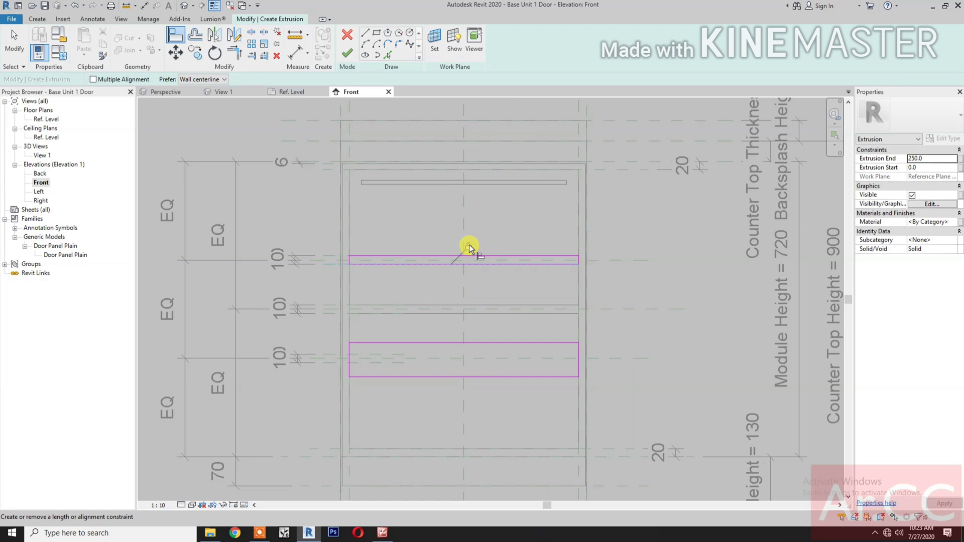
- Align and lock the lower rectangle's top and bottom edges to the lower shelf's outer reference planes and finish the extrusion
click(385, 355)
click(406, 344)
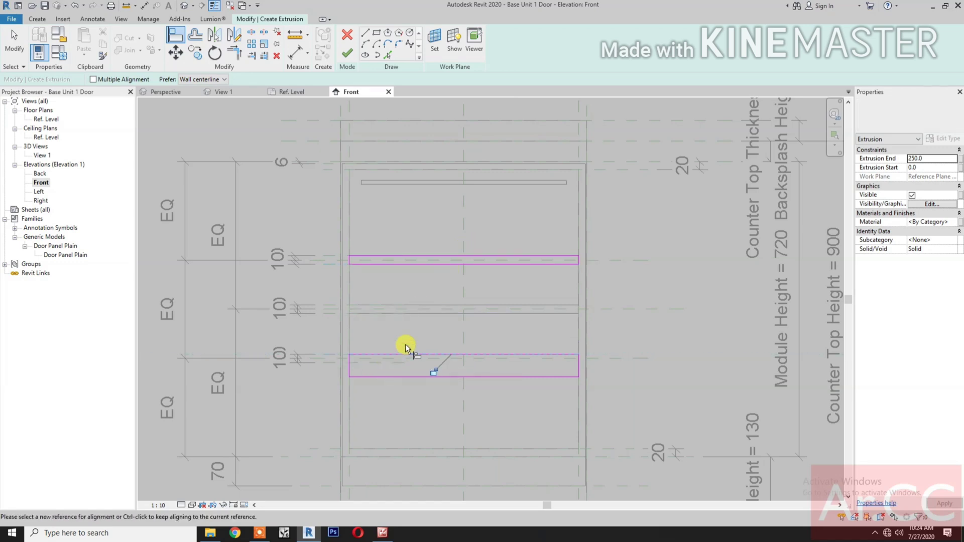
click(373, 363)
click(402, 380)
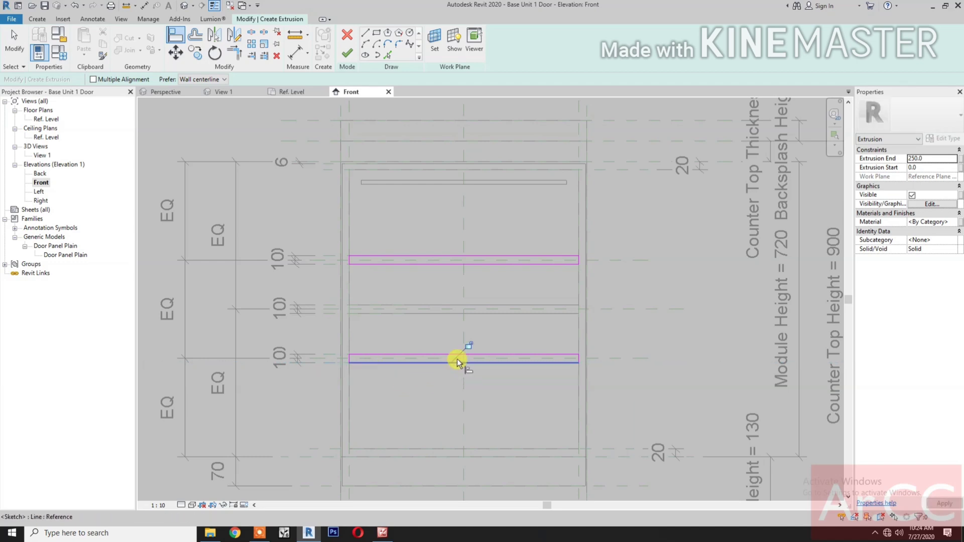
click(468, 346)
key(Escape)
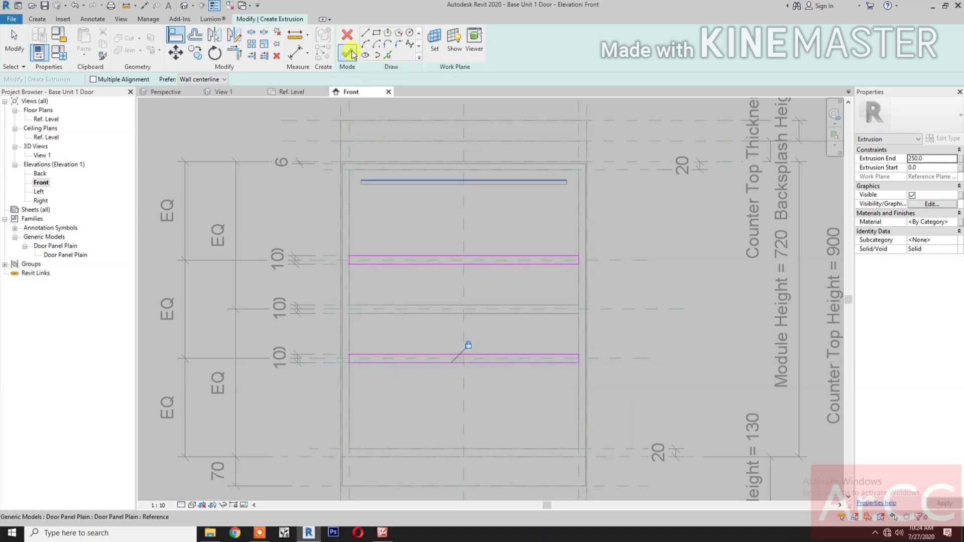
key(Escape)
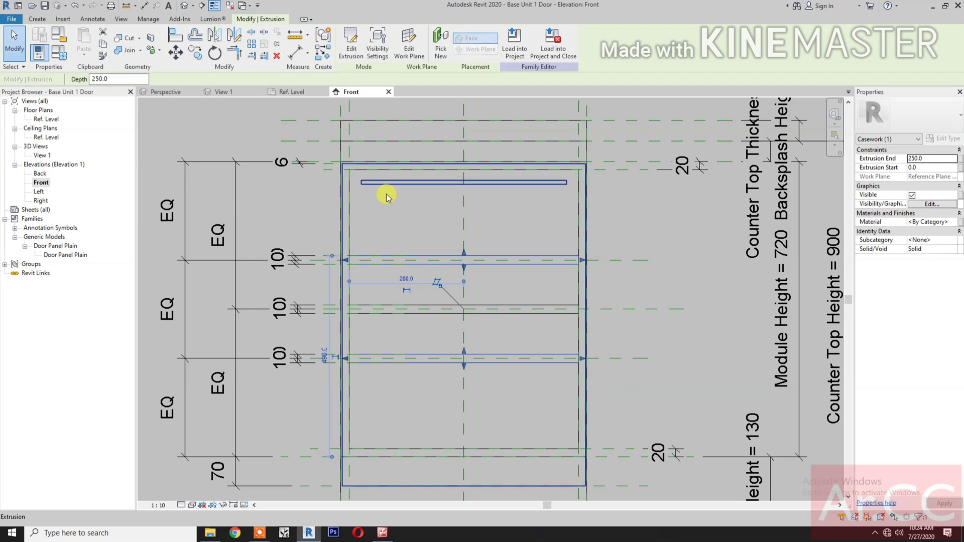
- In the Ref. Level plan, stretch both ends of the shelf extrusion into the cabinet, making it about 198 mm deep
click(291, 93)
scroll(545, 416, down, 2)
middle_drag(520, 372, 475, 296)
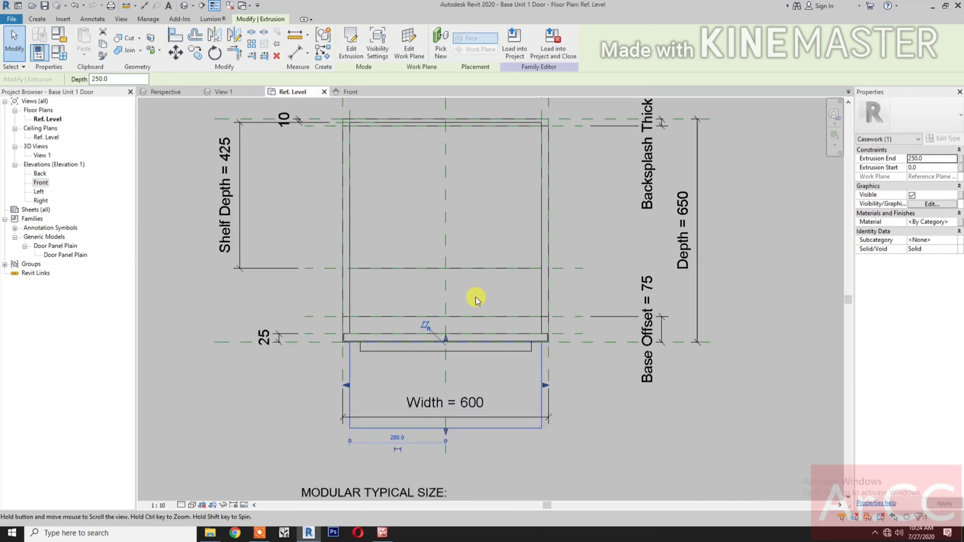
click(444, 343)
drag(447, 341, 471, 169)
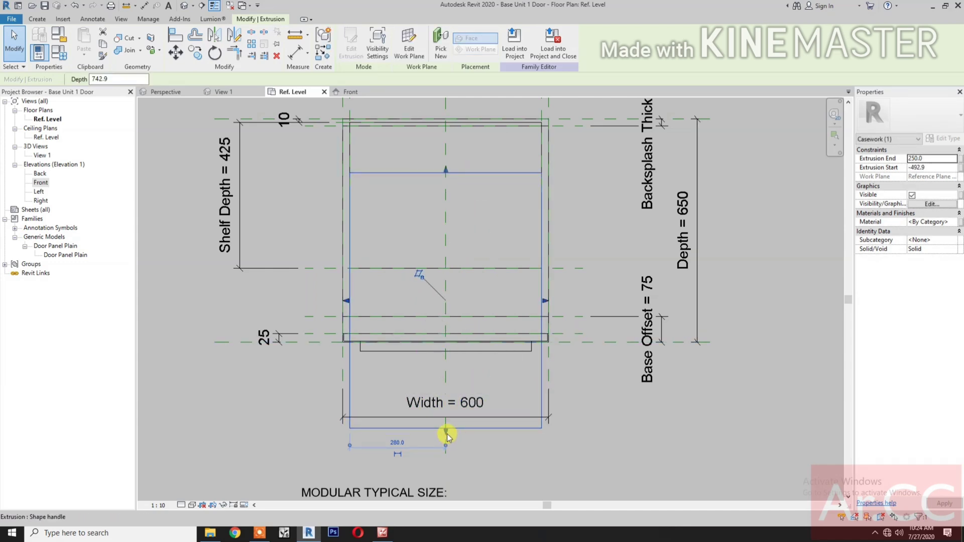
drag(447, 435, 459, 241)
middle_drag(586, 416, 586, 430)
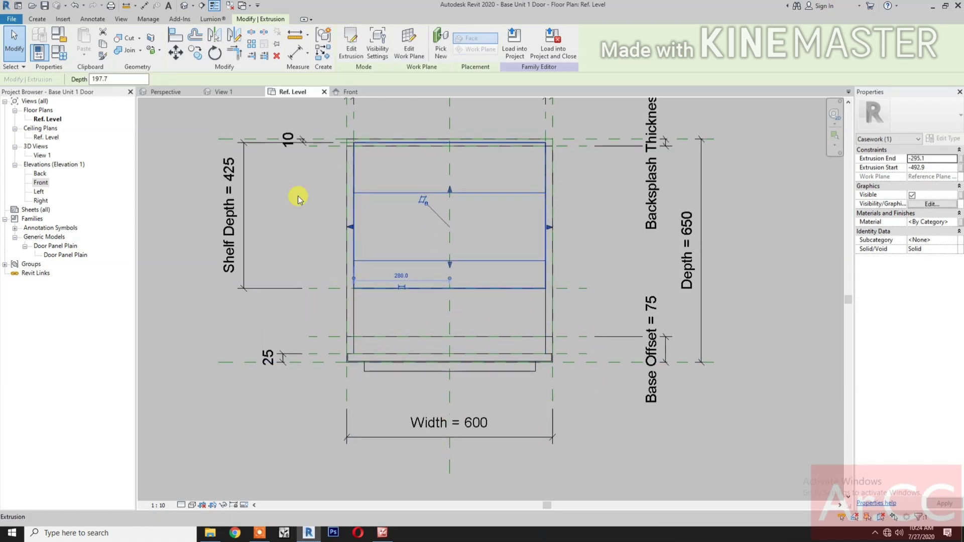
- Align the shelves' front face with the Shelf Depth reference plane and lock the alignment
click(173, 37)
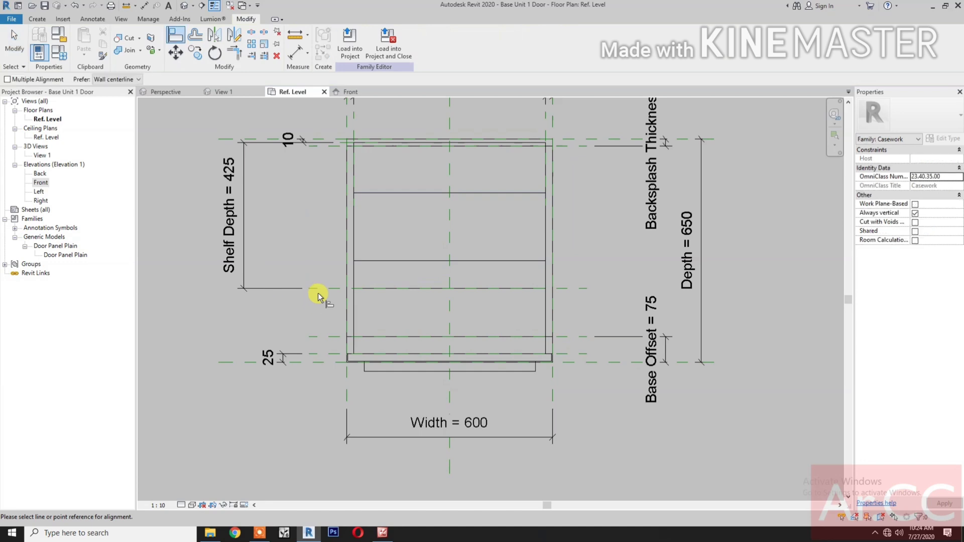
click(321, 291)
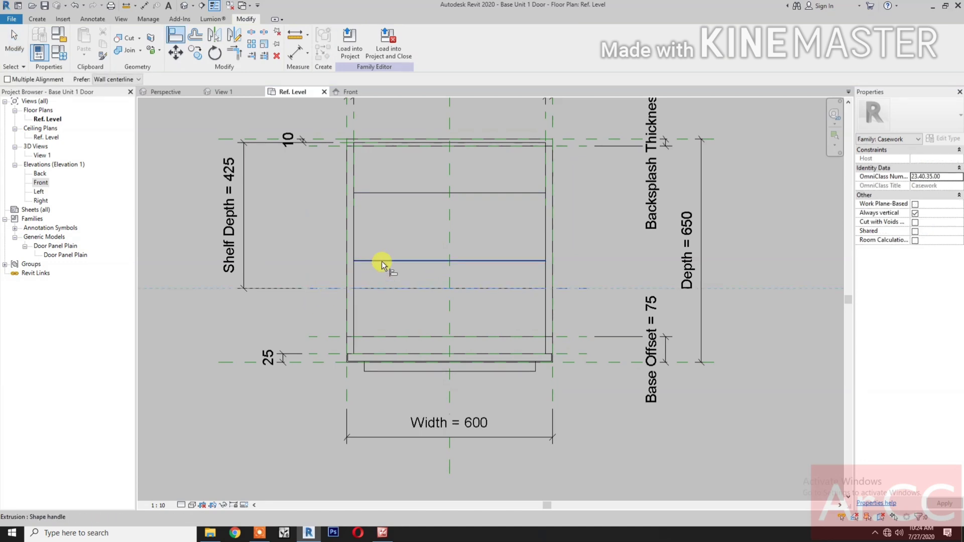
click(432, 306)
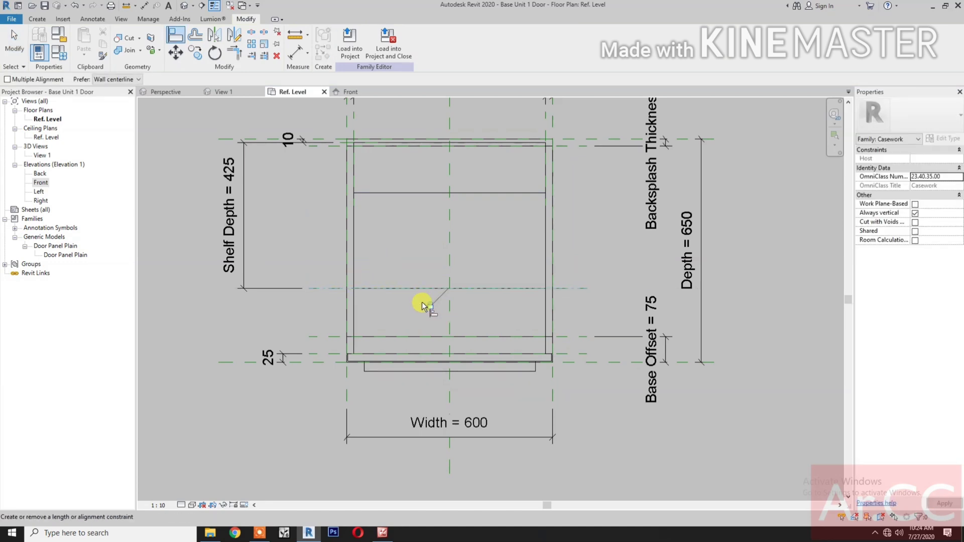
- Align the shelves' back face with the reference plane 10 mm from the cabinet's rear and lock the alignment
scroll(371, 236, up, 1)
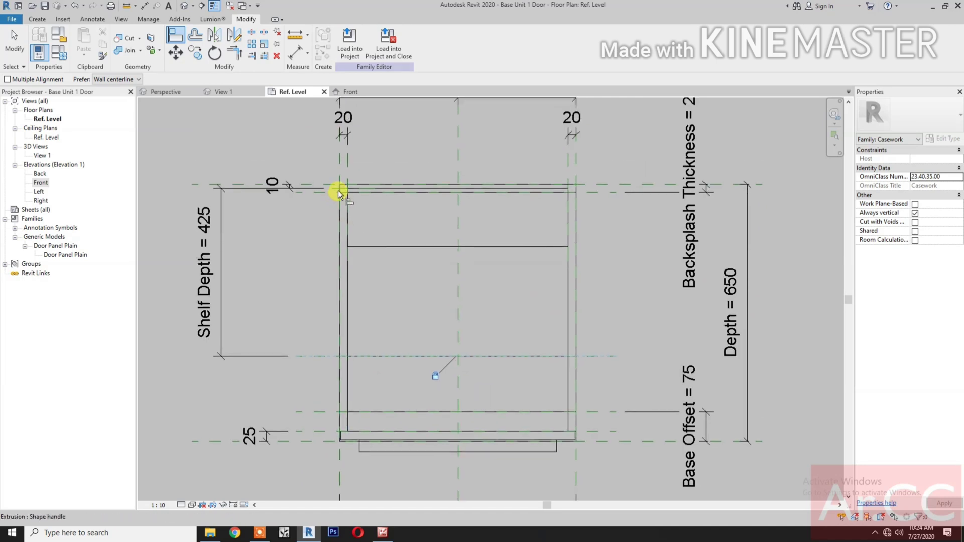
scroll(335, 191, up, 1)
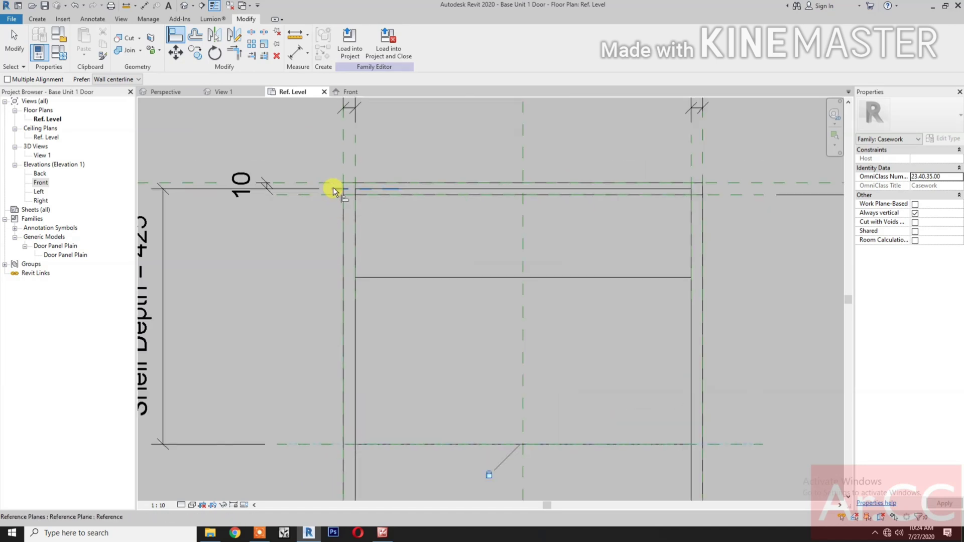
click(333, 189)
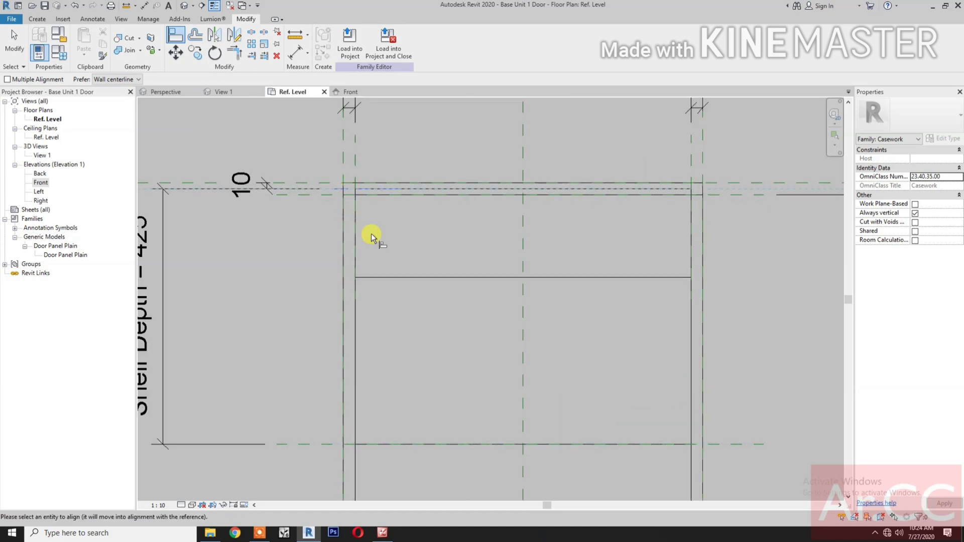
click(391, 278)
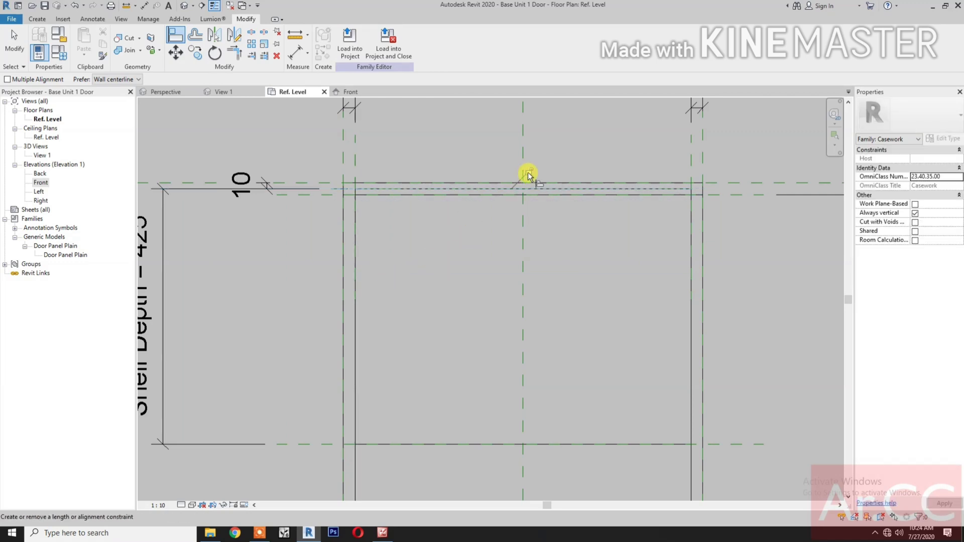
scroll(517, 224, down, 4)
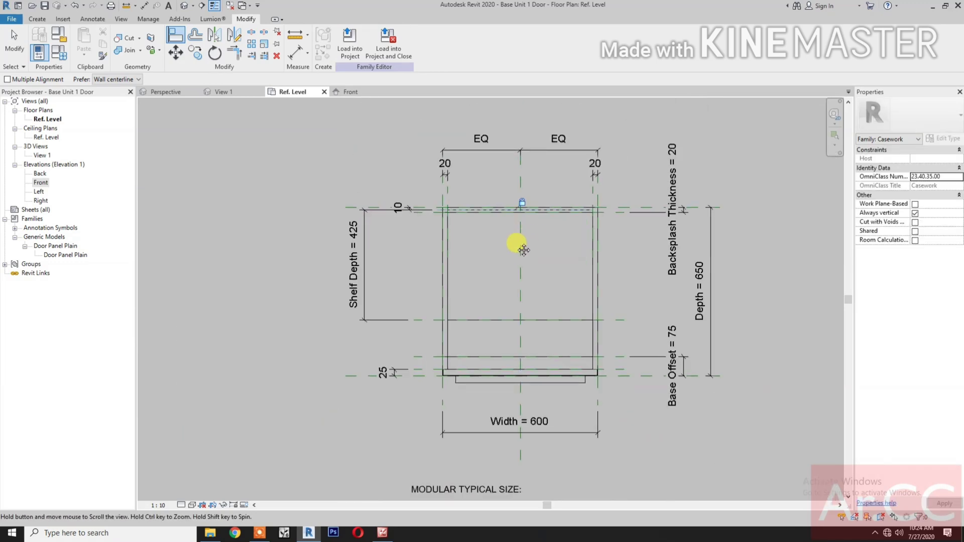
middle_drag(523, 243, 510, 244)
key(Escape)
key(Escape)
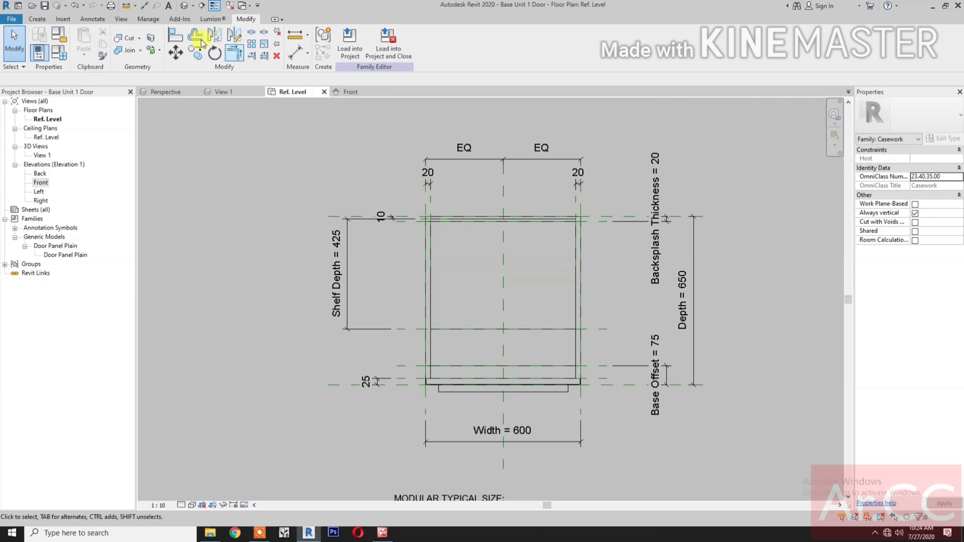
- Cut a front-to-back section through the cabinet's left half, looking right, and open it with a shaded display
click(127, 21)
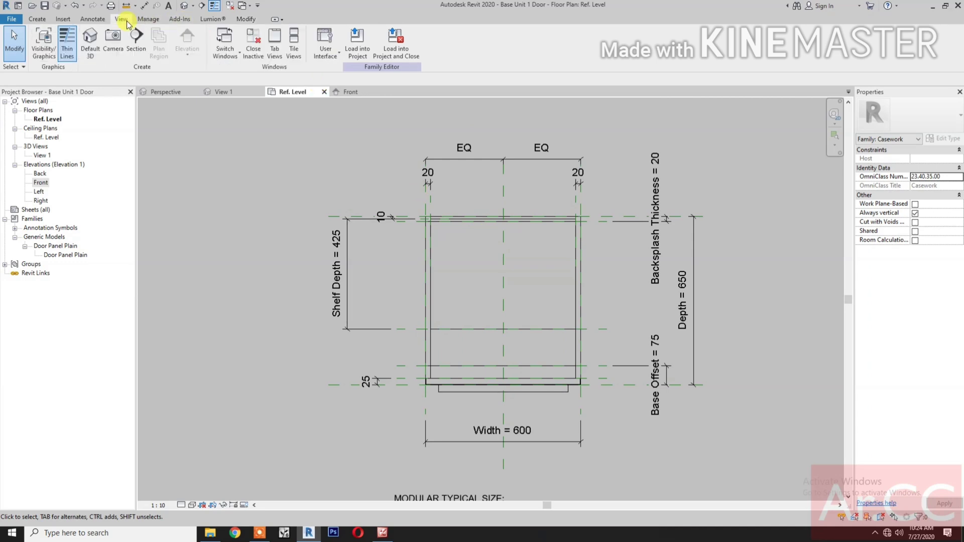
click(141, 44)
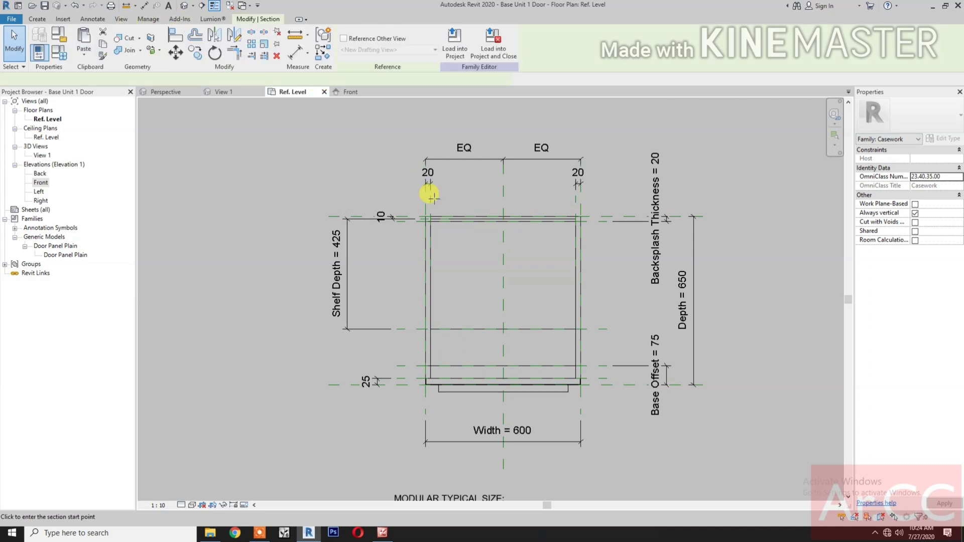
click(469, 185)
click(468, 425)
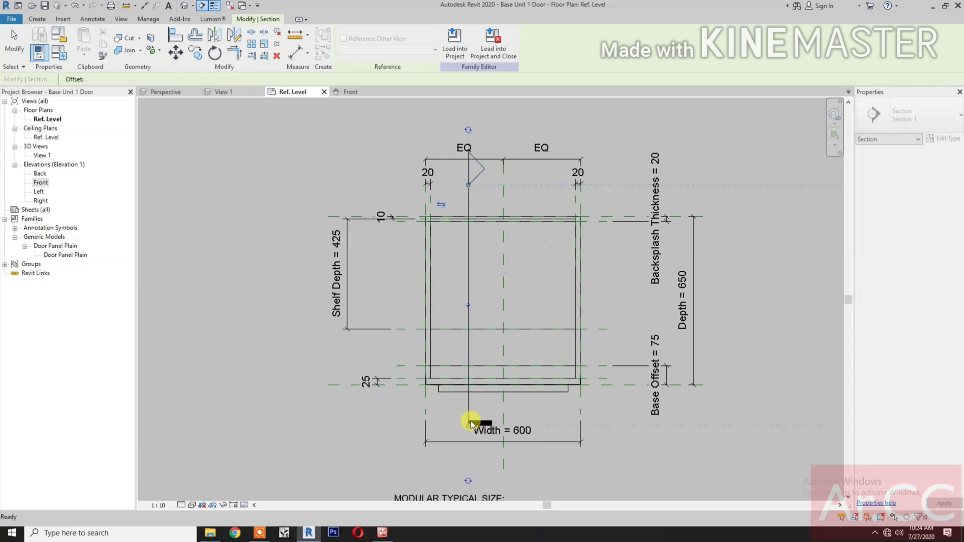
key(Escape)
double_click(482, 168)
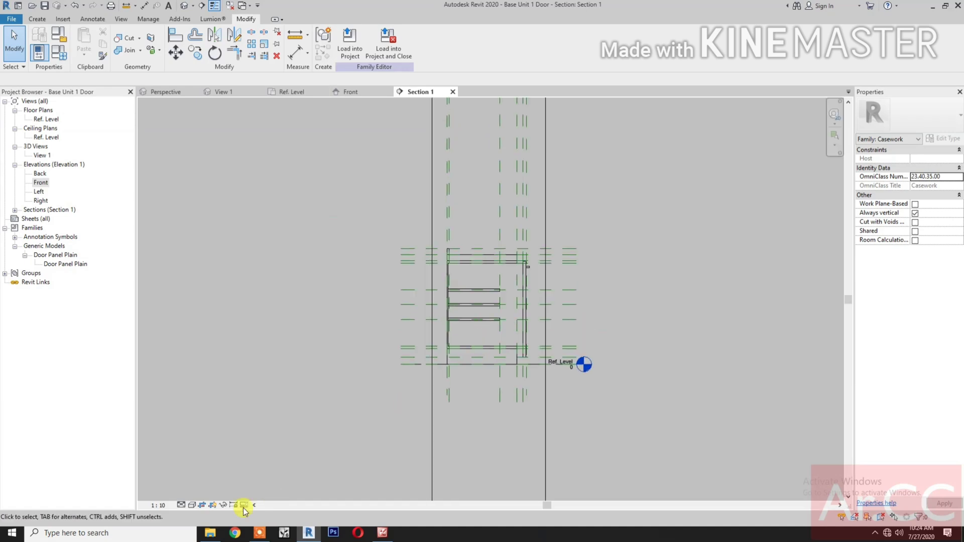
click(244, 506)
click(216, 484)
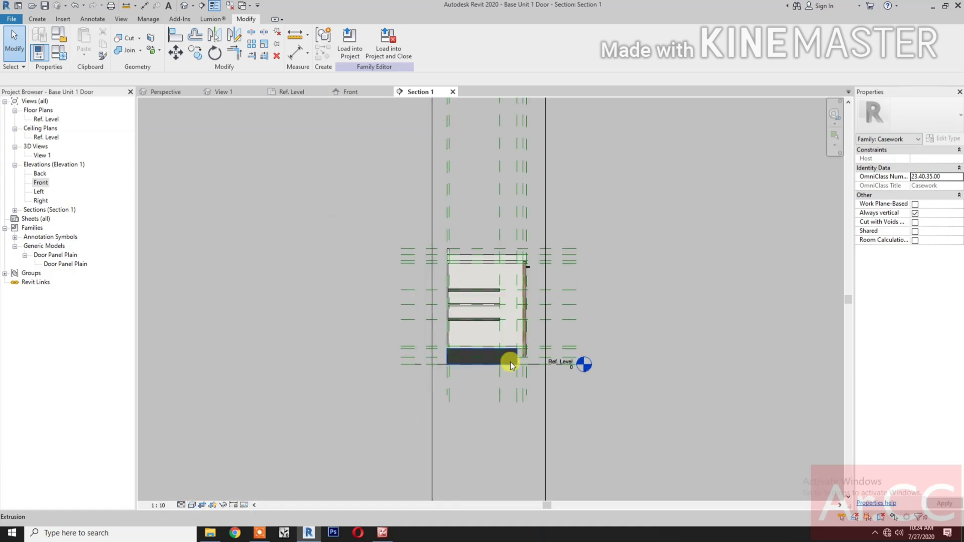
- Associate the material of the double-shelf extrusion with the Module Finish parameter
scroll(488, 282, up, 2)
scroll(485, 372, up, 3)
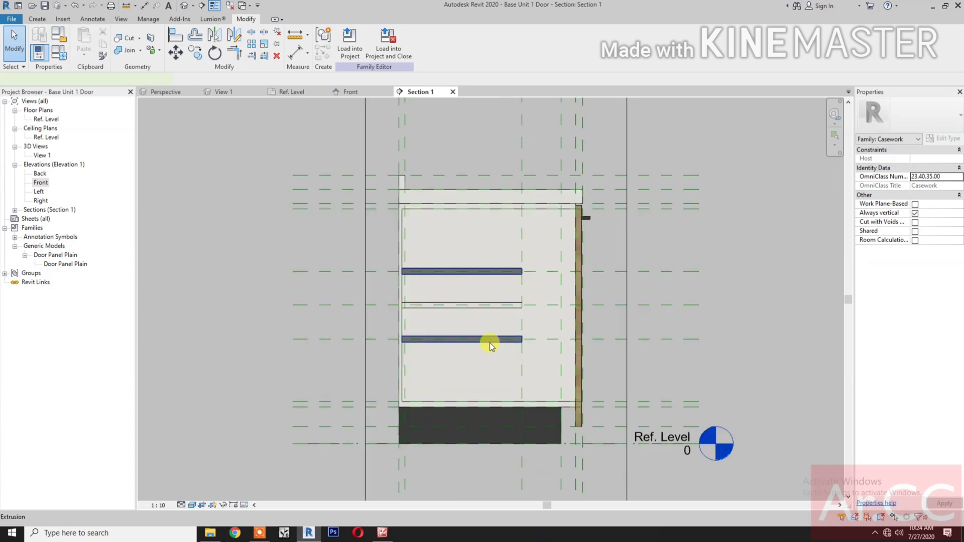
click(491, 344)
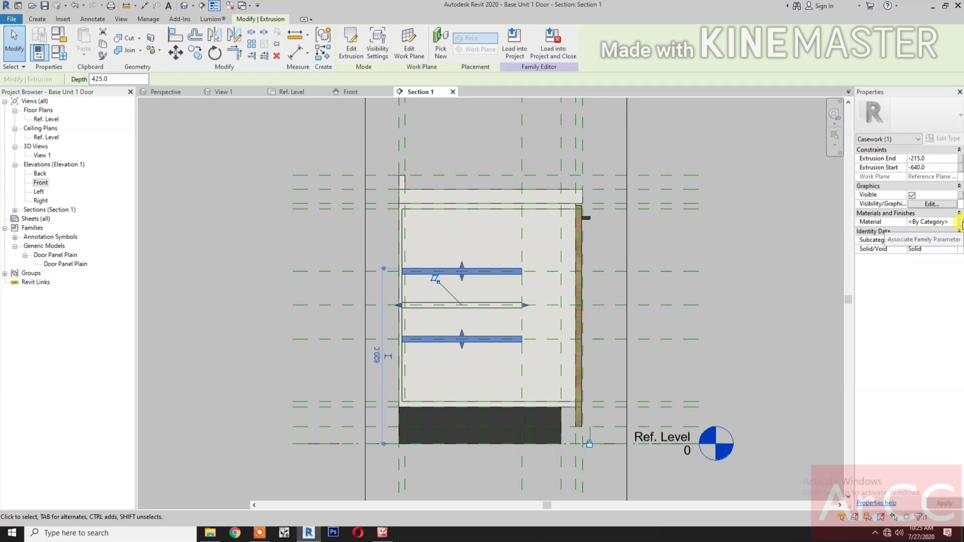
click(960, 222)
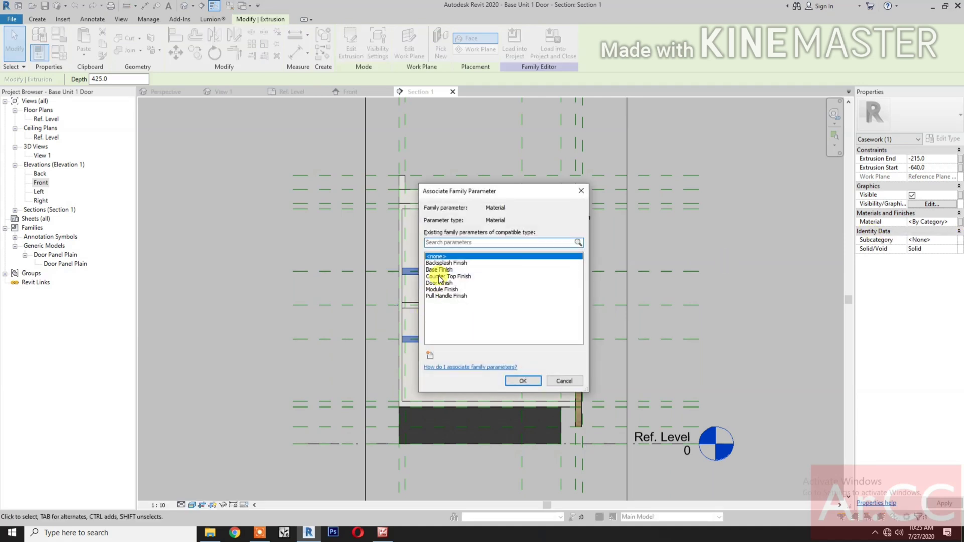
click(441, 289)
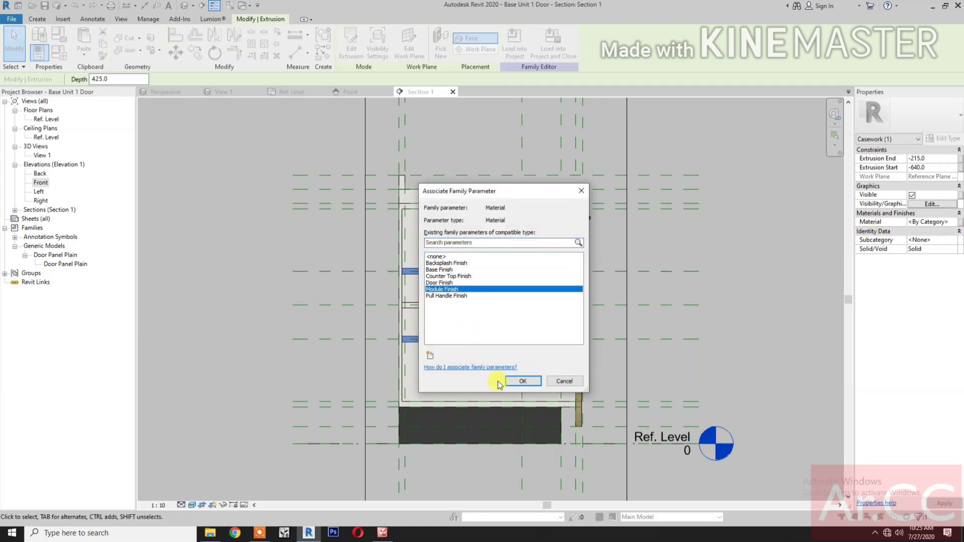
click(520, 383)
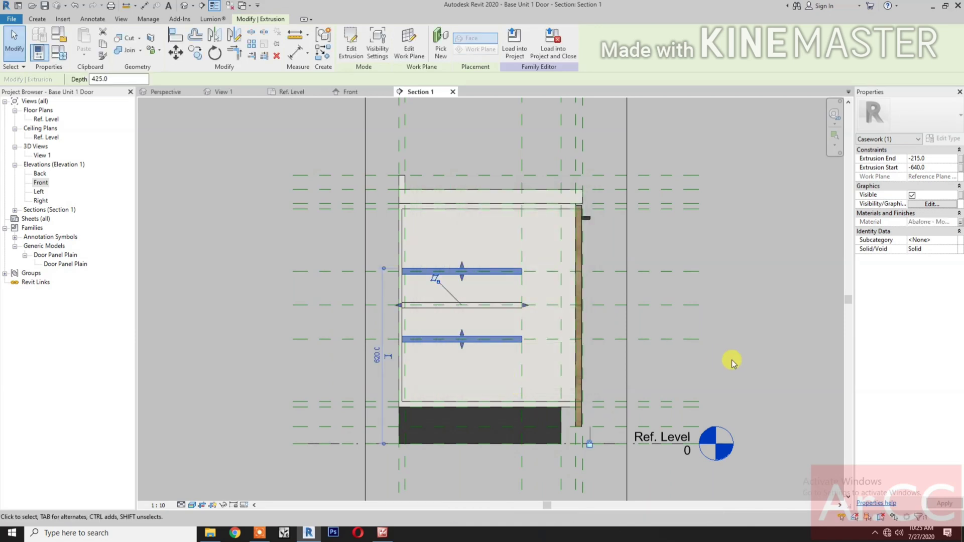
- Link the double-shelf extrusion's visibility to a new Yes/No instance parameter named Double Shelves
click(961, 195)
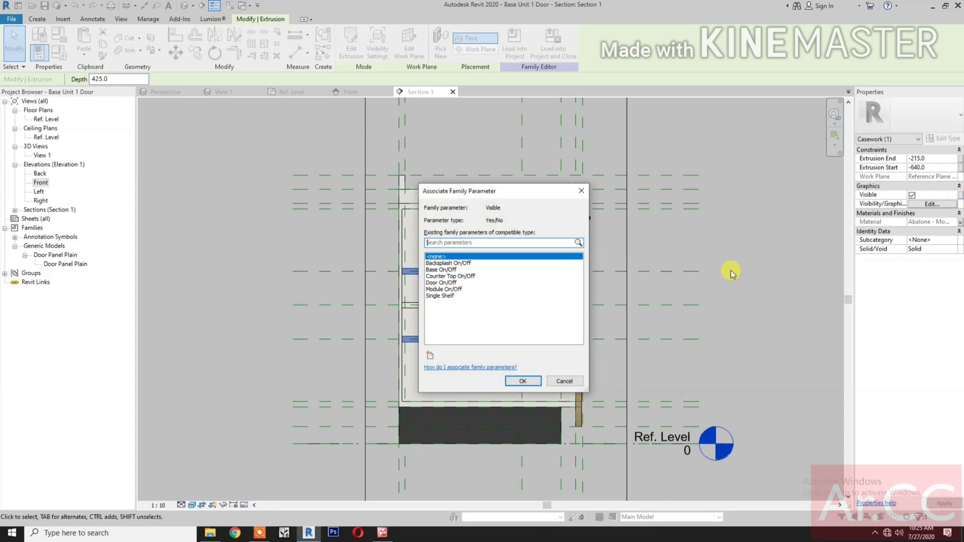
click(430, 356)
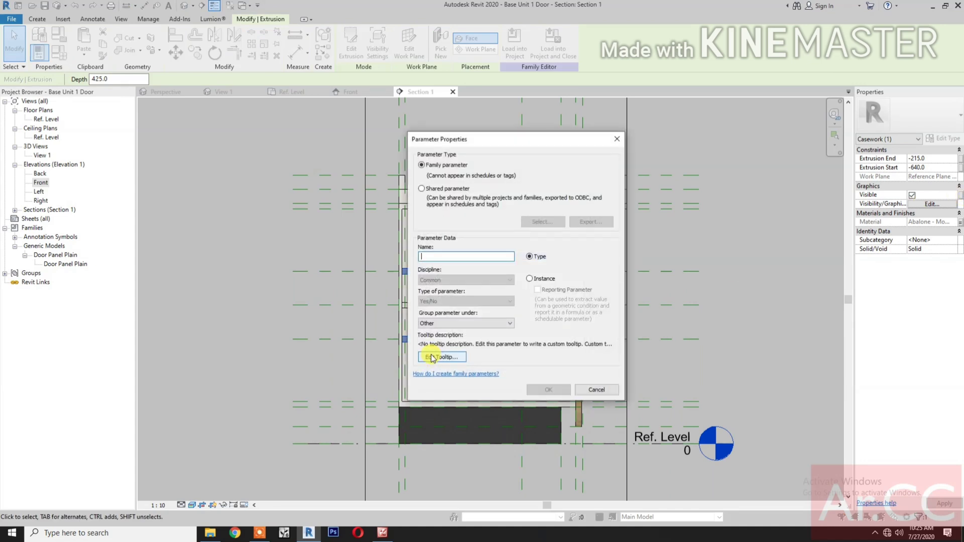
text(Double Shelves)
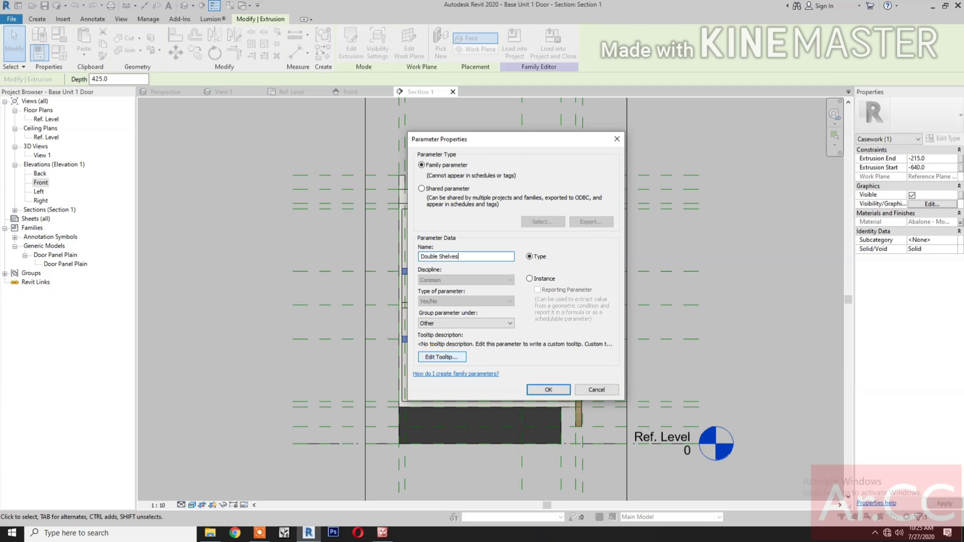
click(531, 280)
click(547, 390)
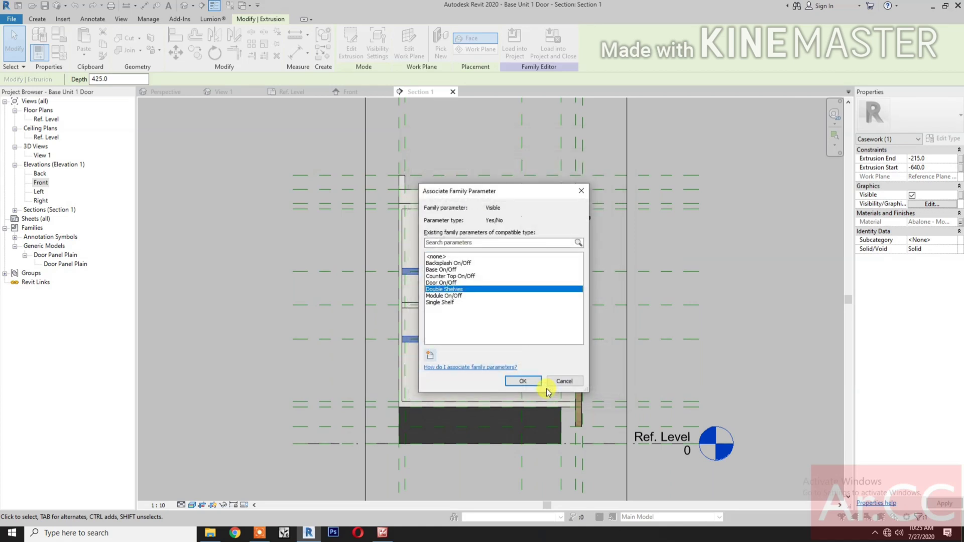
click(528, 383)
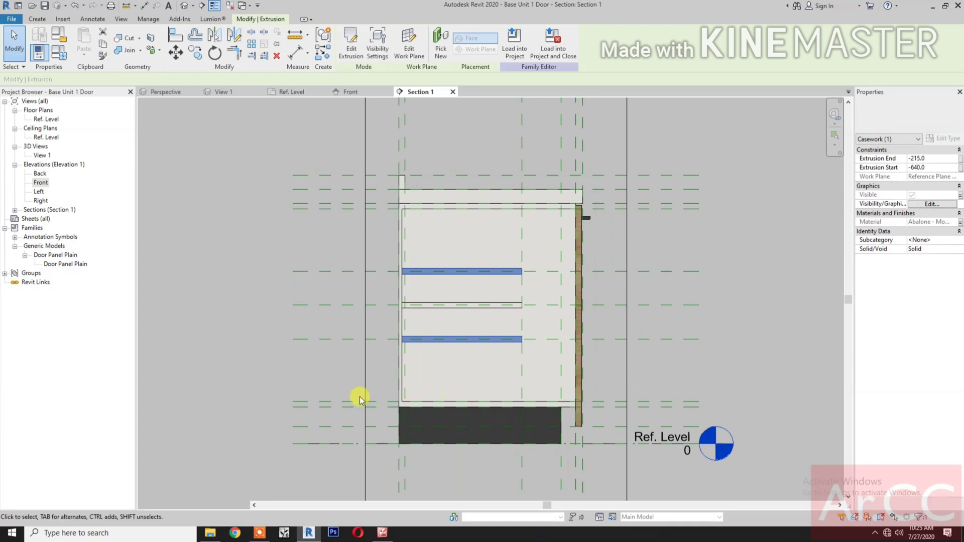
- Move the Single Shelf parameter up the family types list so it sits directly above Double Shelves
scroll(341, 406, down, 3)
middle_drag(338, 409, 522, 370)
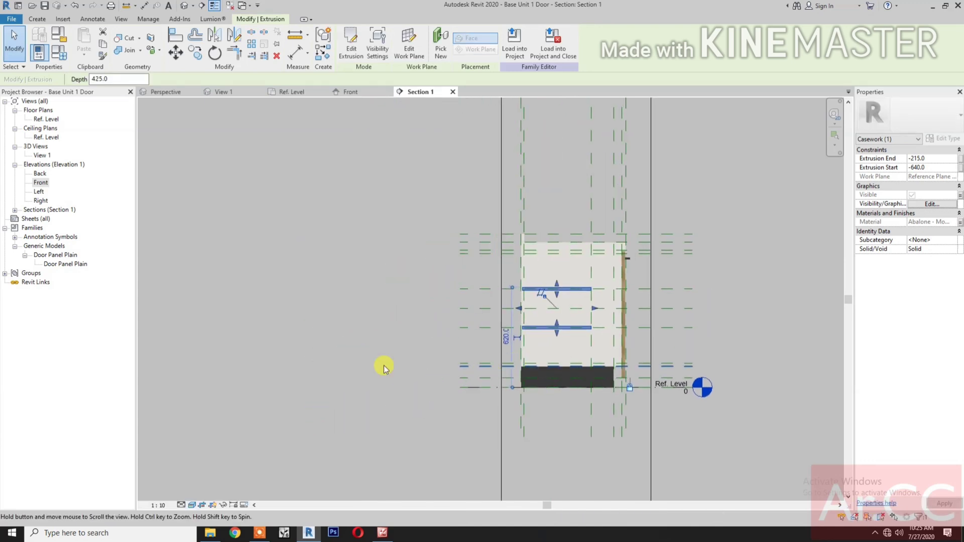
click(306, 360)
click(58, 55)
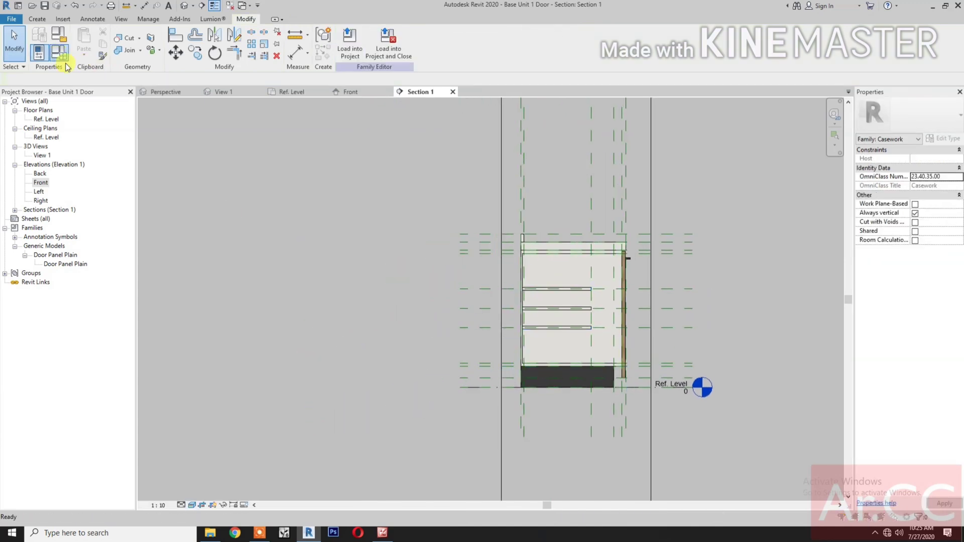
scroll(212, 339, down, 3)
scroll(211, 340, down, 3)
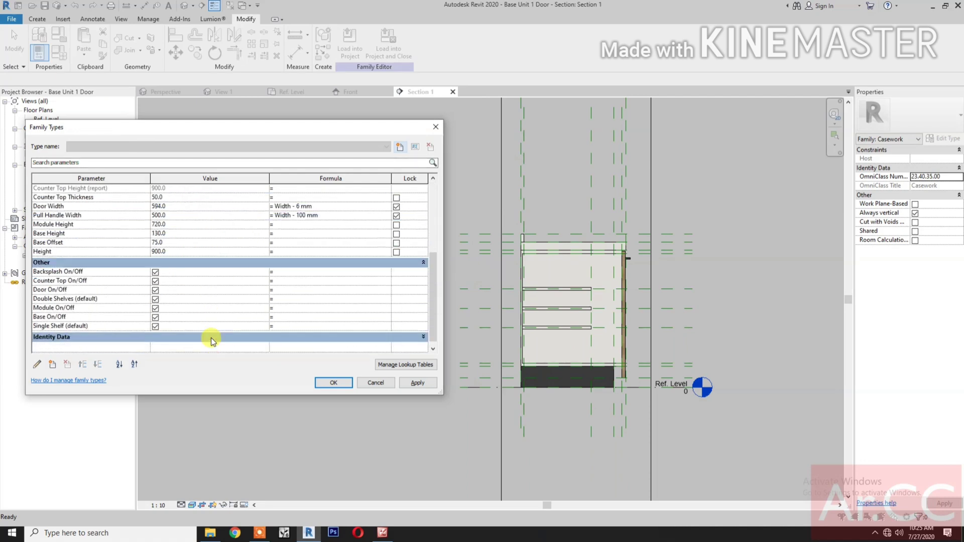
click(75, 327)
click(83, 364)
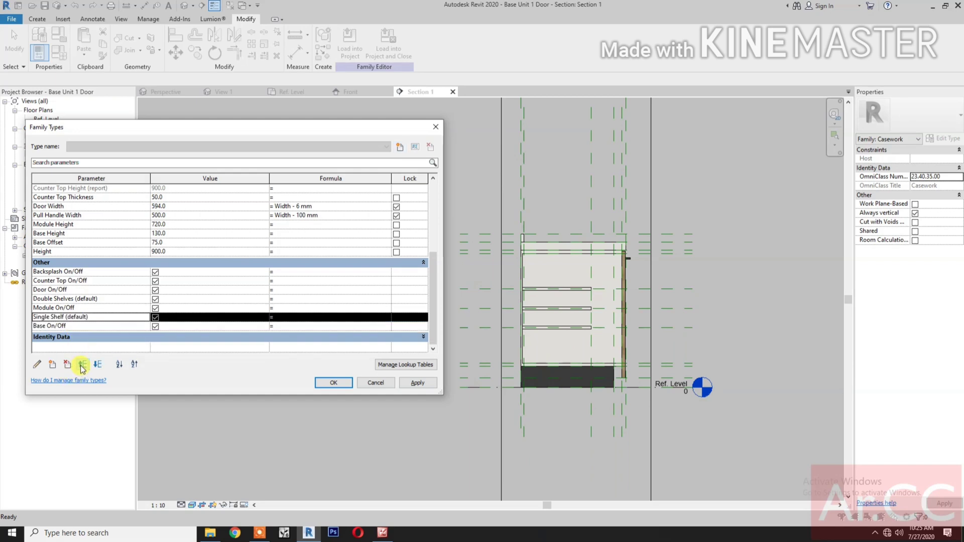
click(83, 365)
click(83, 364)
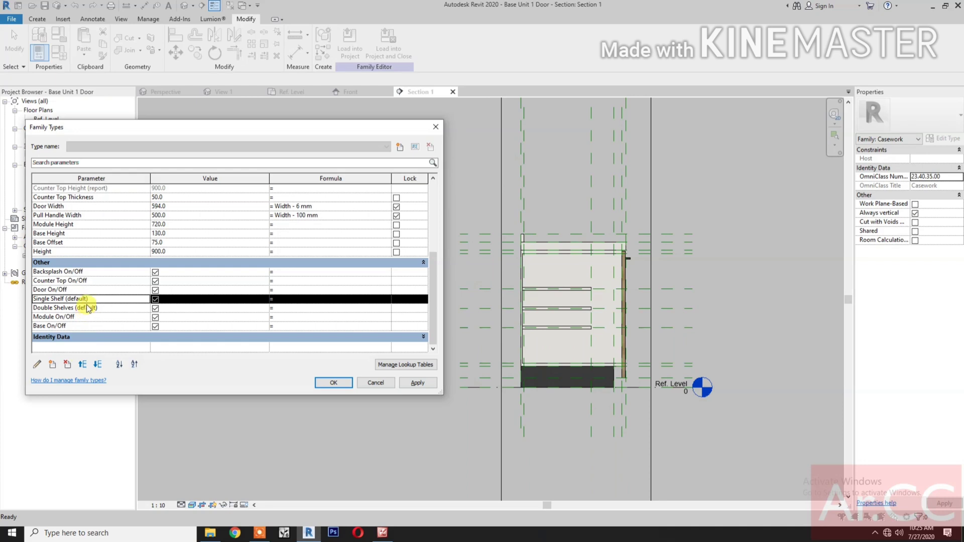
- Set Module Height to 1000 mm and apply it to test how the shelves adapt
scroll(238, 327, up, 4)
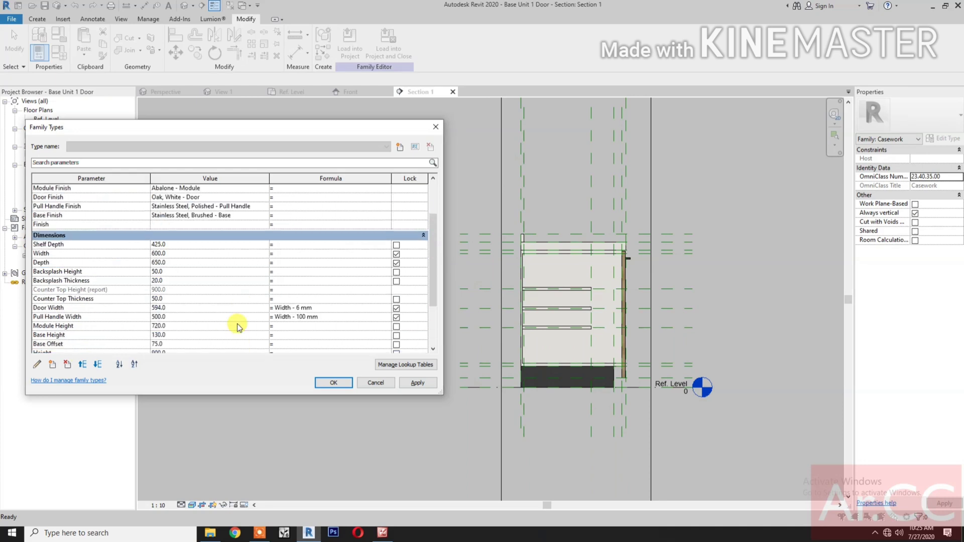
scroll(225, 322, down, 1)
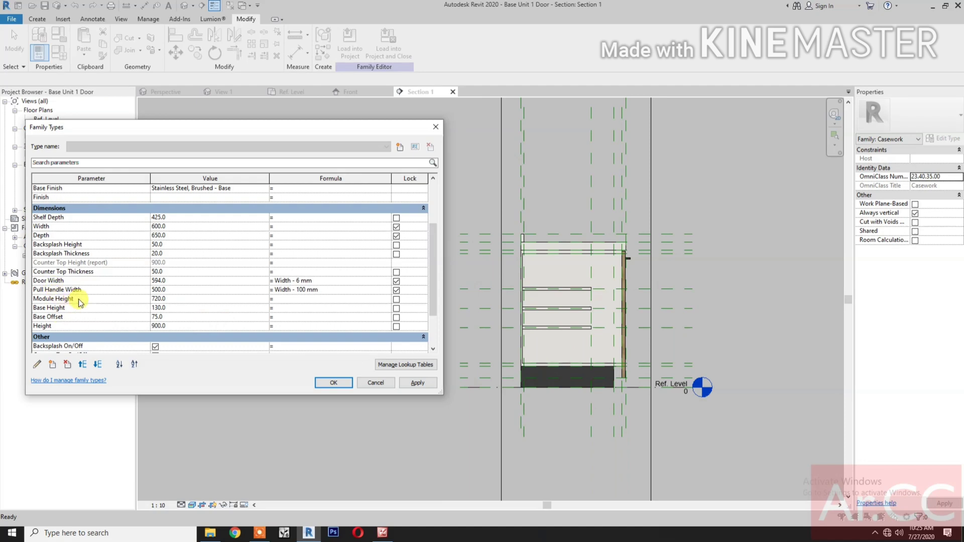
click(199, 298)
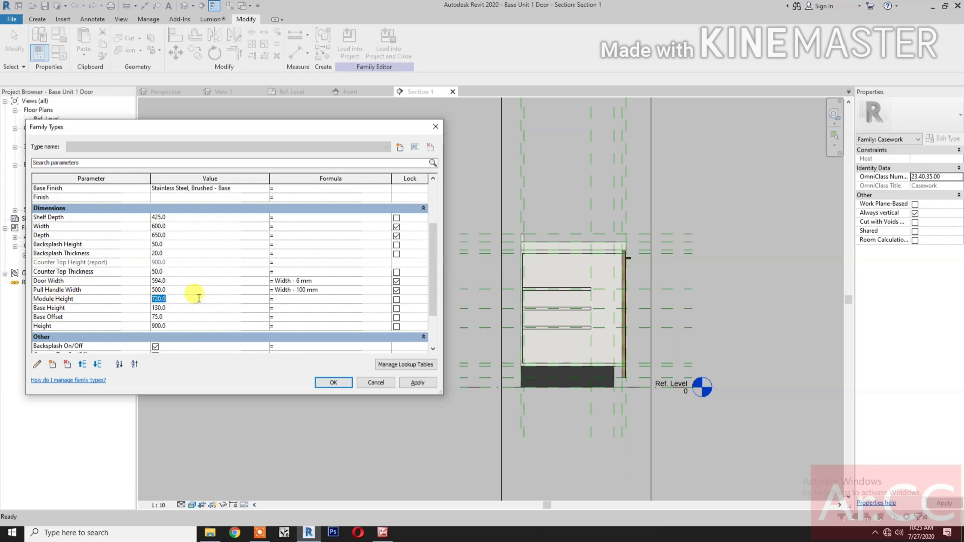
text(1000)
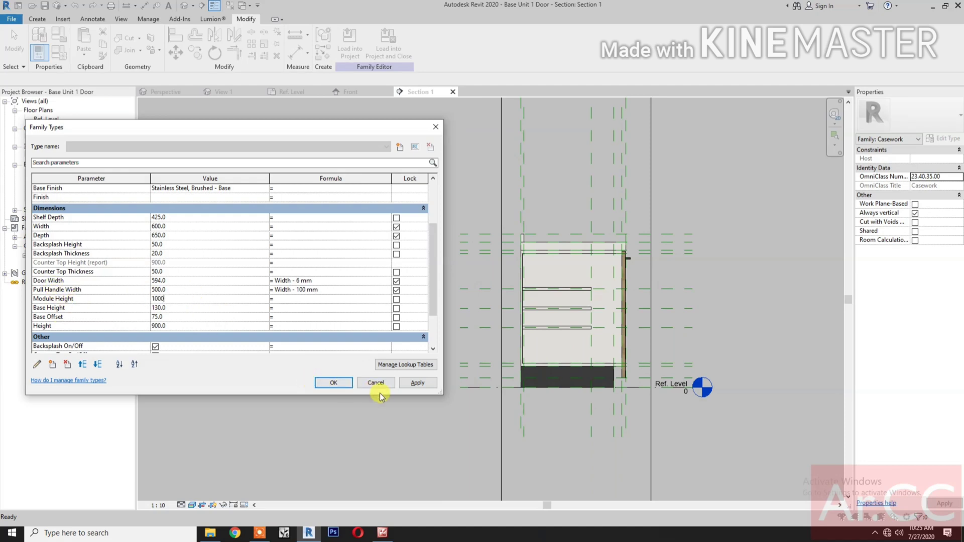
click(418, 384)
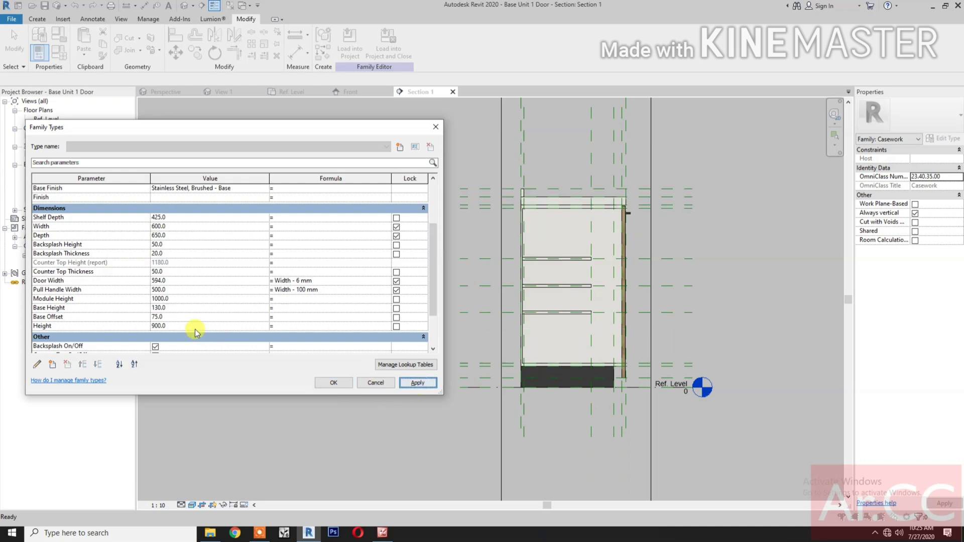
- Restore Module Height to 720 mm and apply the value
click(193, 299)
text(72)
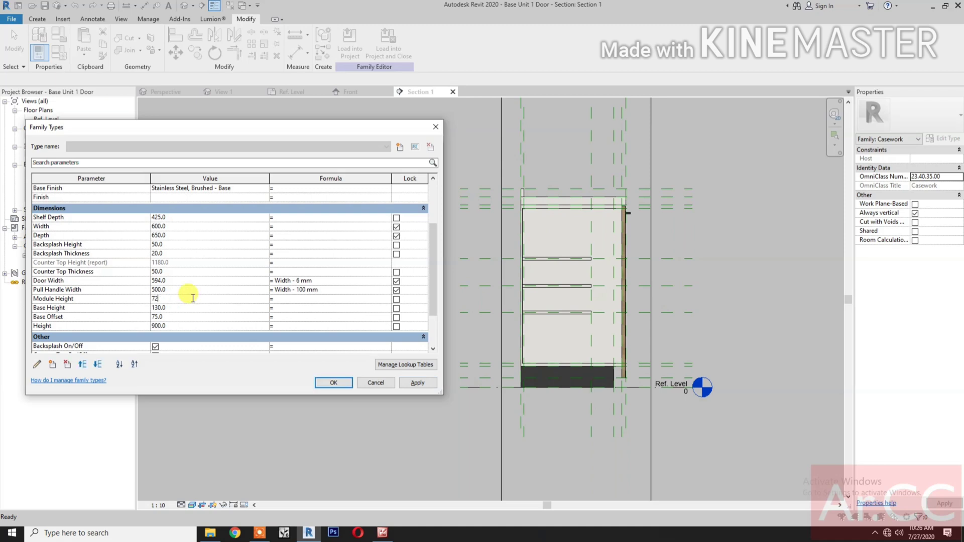
text(0)
click(419, 384)
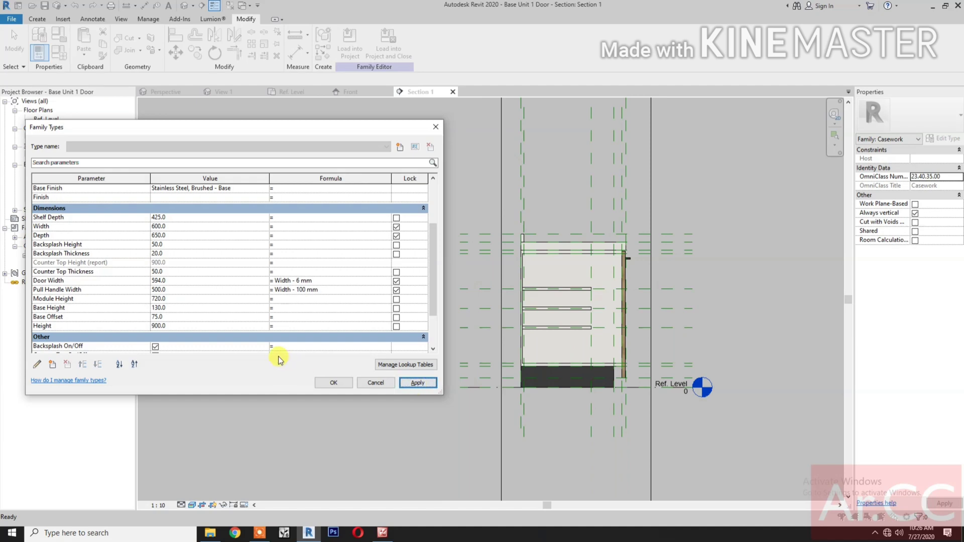
- Move the Shelf Depth parameter down the dimensions list so it sits directly below Module Height
click(50, 217)
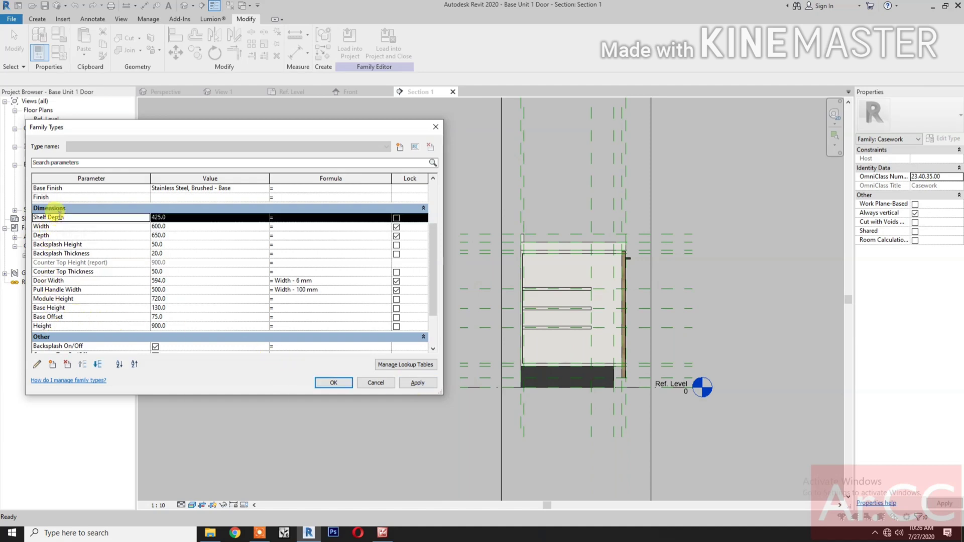
click(99, 365)
click(99, 366)
click(99, 365)
click(99, 365)
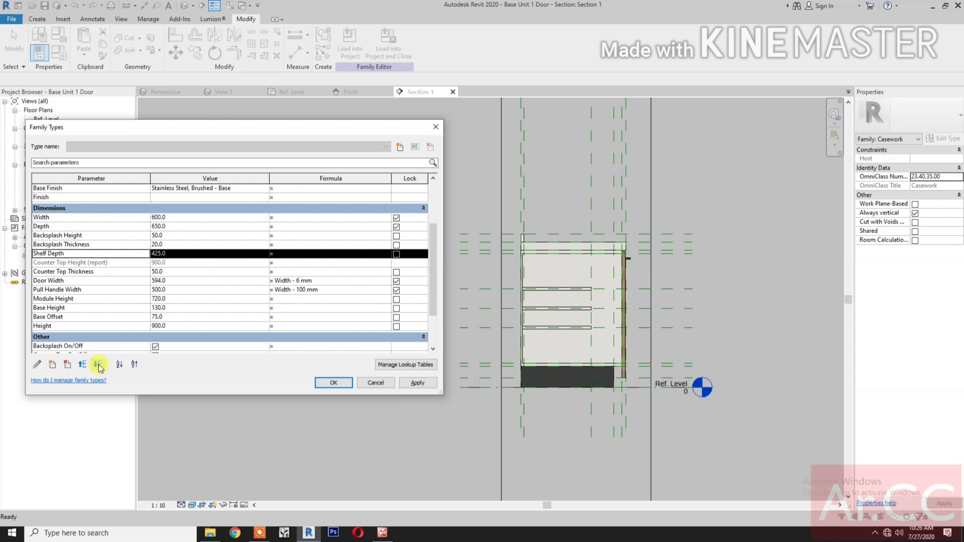
click(98, 365)
click(99, 365)
click(99, 365)
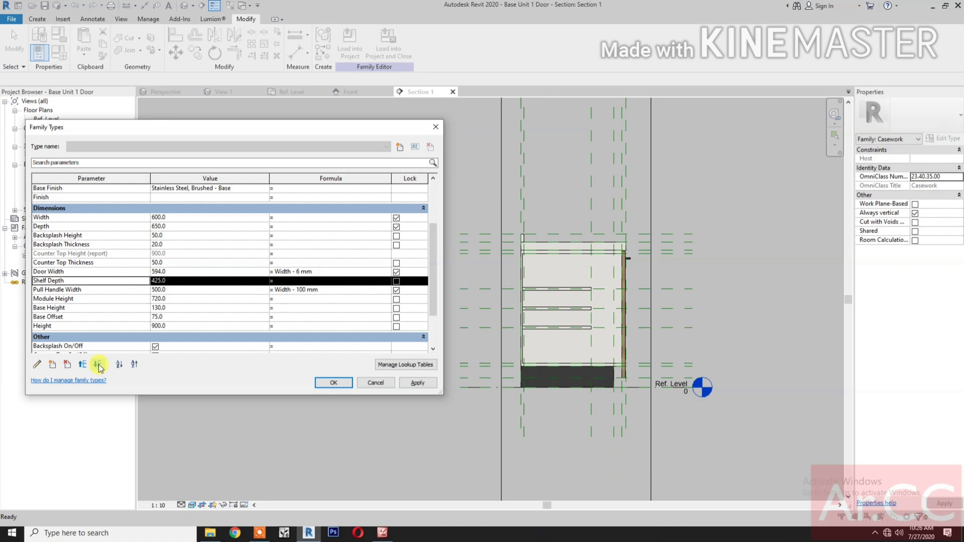
click(98, 365)
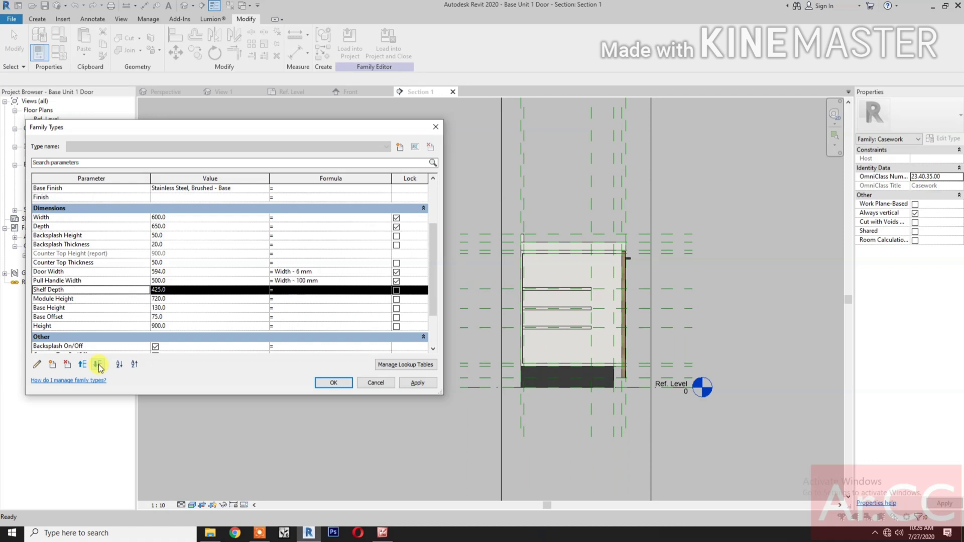
click(99, 365)
- Set Shelf Depth to 600 mm and apply it to the family
click(196, 299)
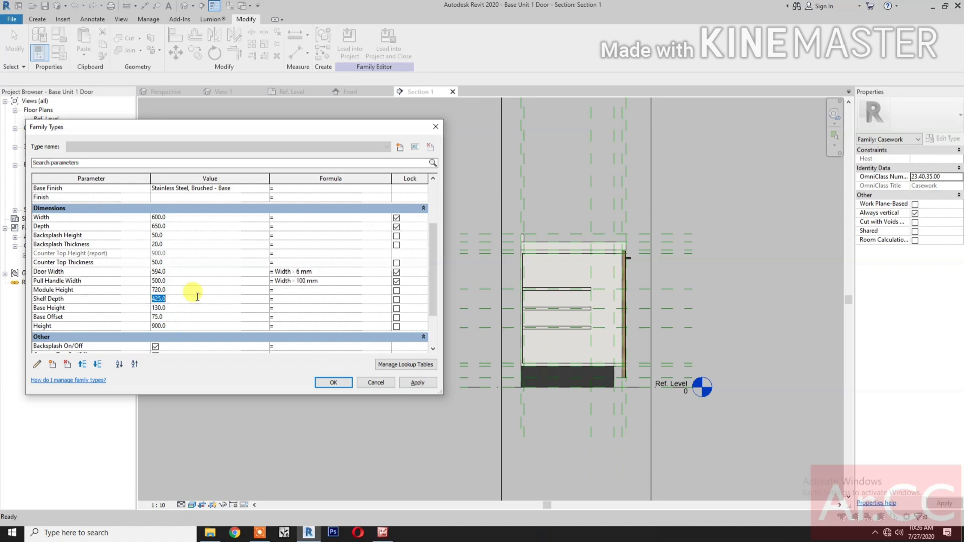
text(600)
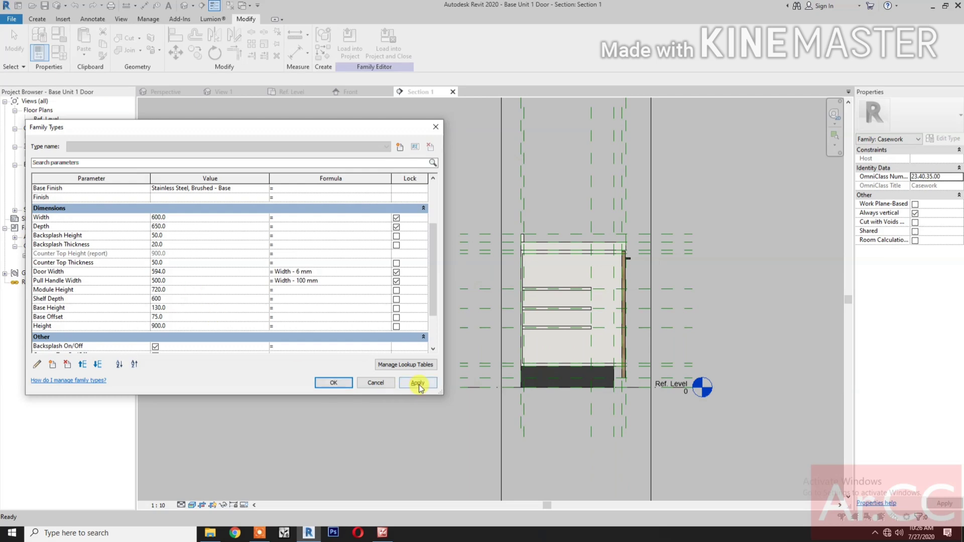
click(418, 383)
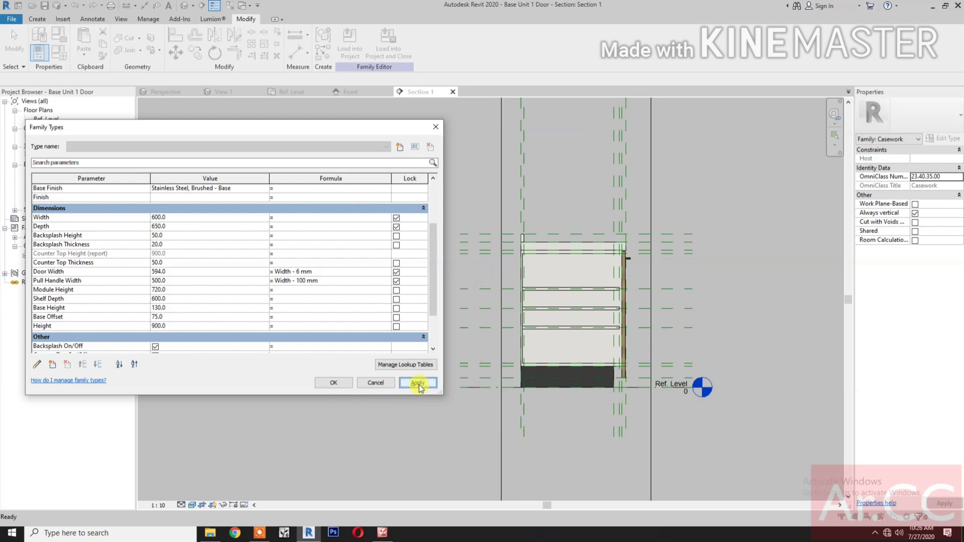
click(334, 383)
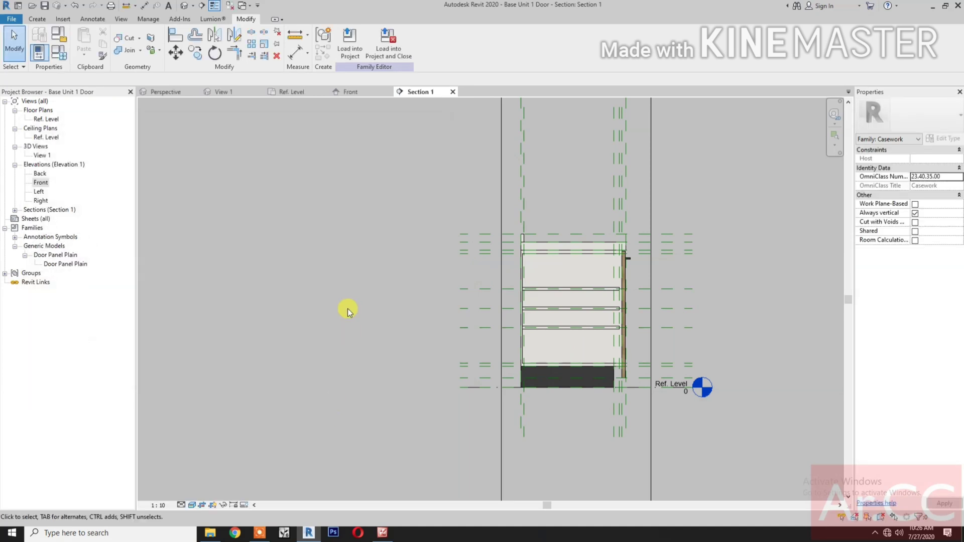
- Delete the section line from the Ref. Level floor plan along with its section view
click(290, 92)
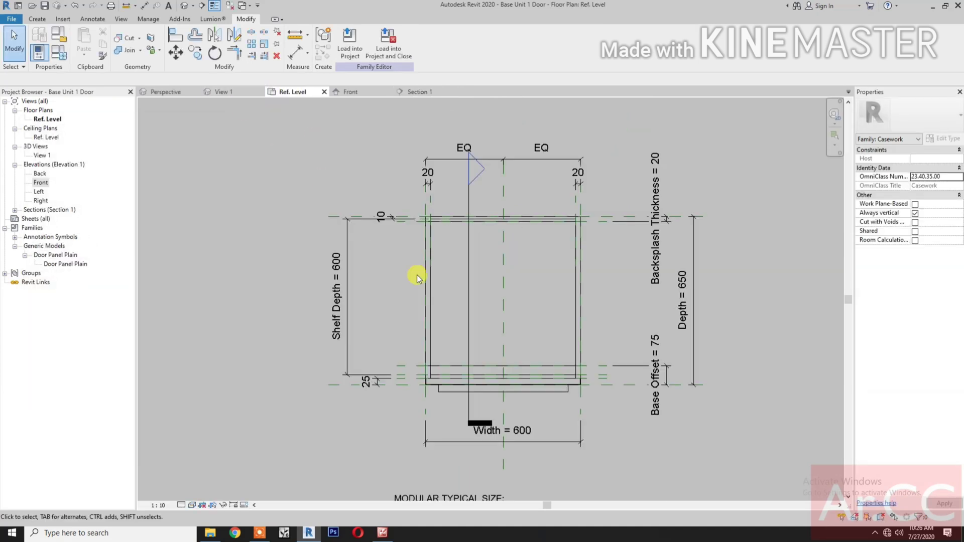
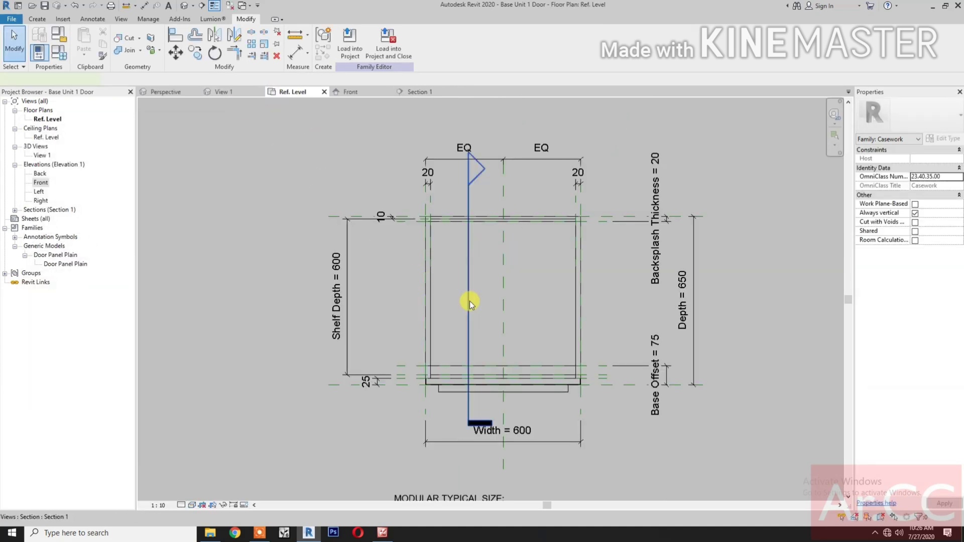
key(Delete)
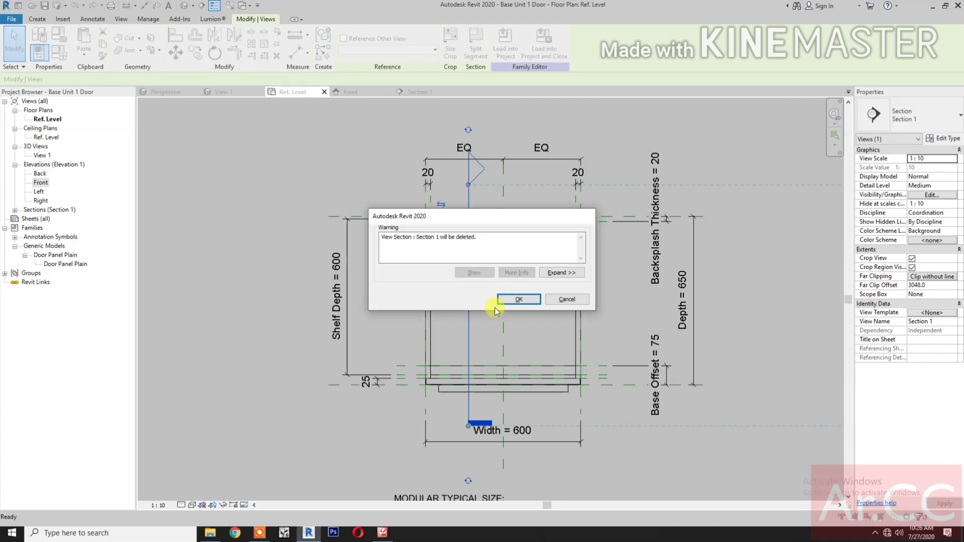
click(518, 299)
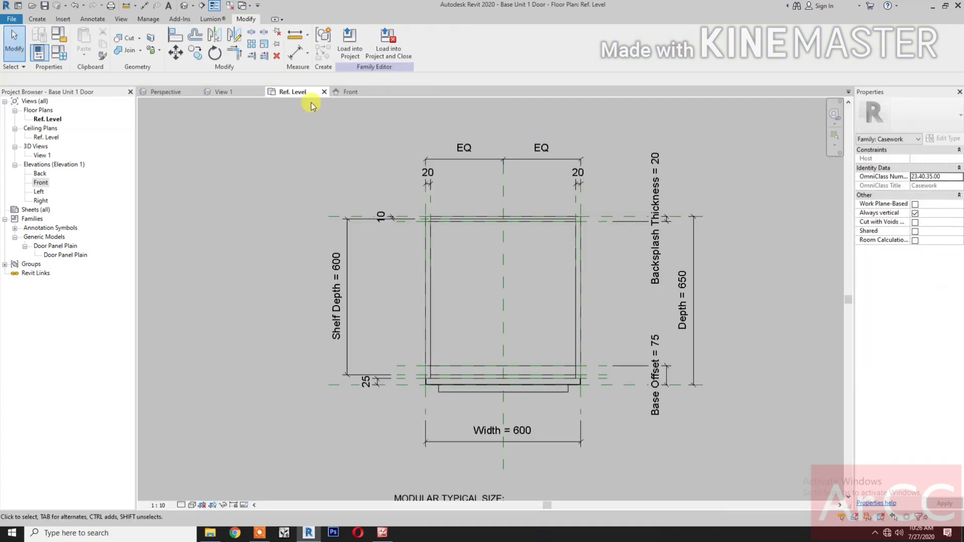
- In the 3D view, create a family type named BU1D-W60-D65-H90 and review its dimensions
click(224, 92)
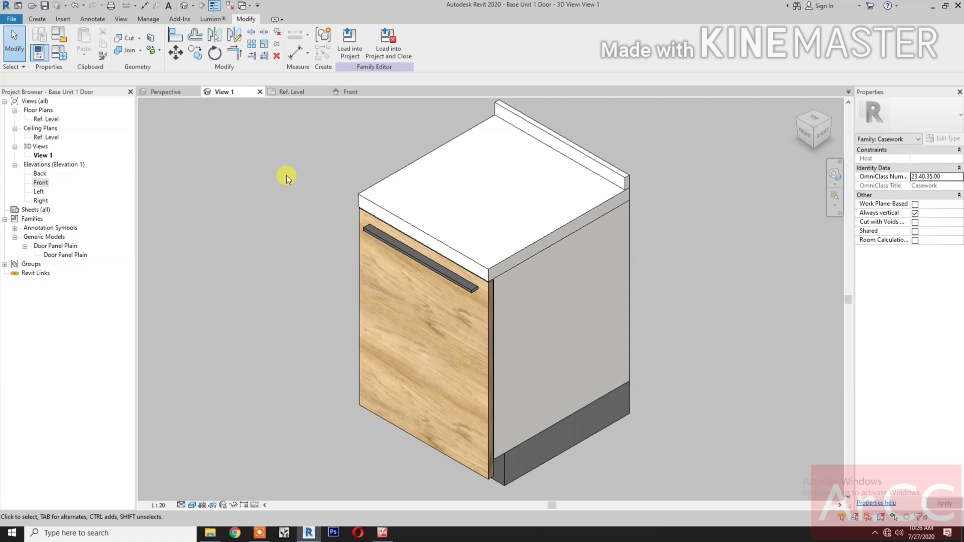
click(59, 53)
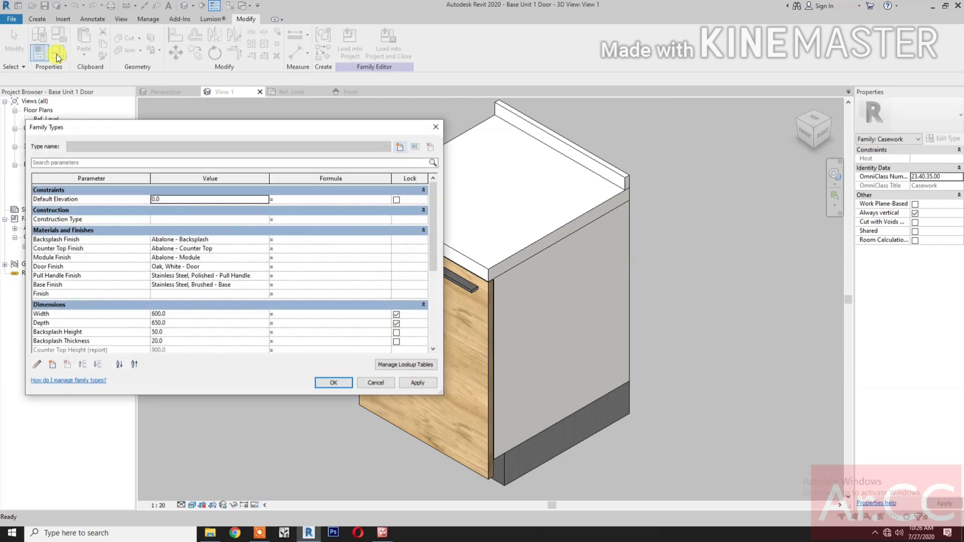
click(400, 146)
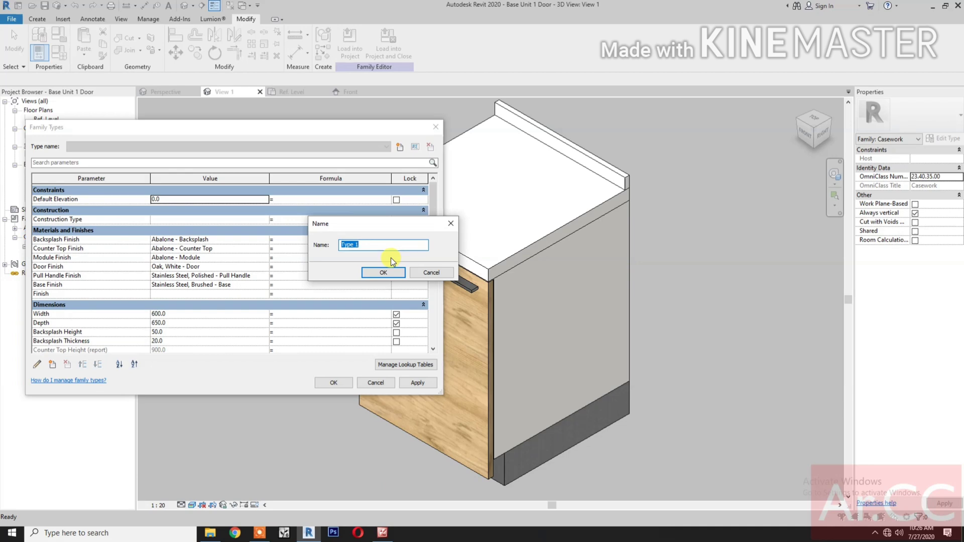
text(BU1D-W60-D65-H90)
click(369, 273)
scroll(312, 282, down, 2)
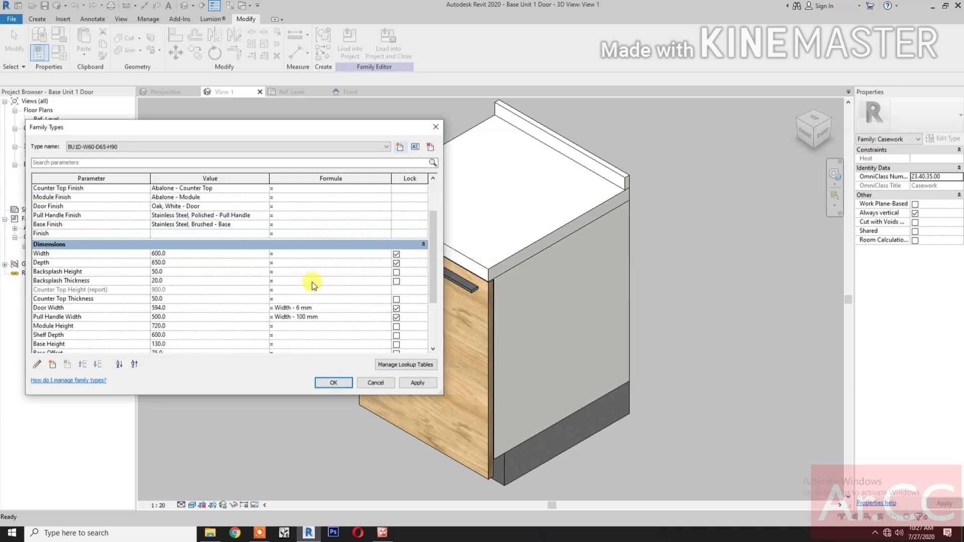
scroll(312, 283, down, 1)
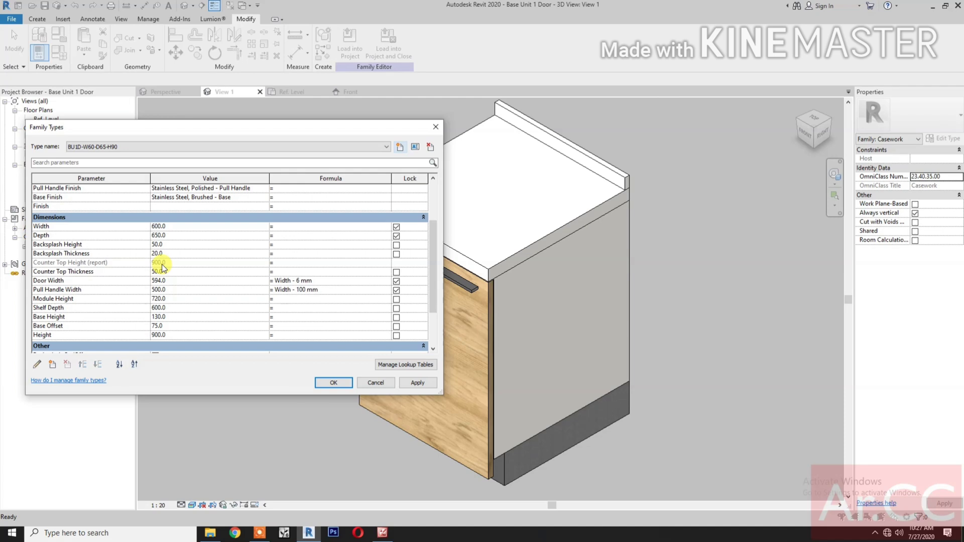
click(328, 383)
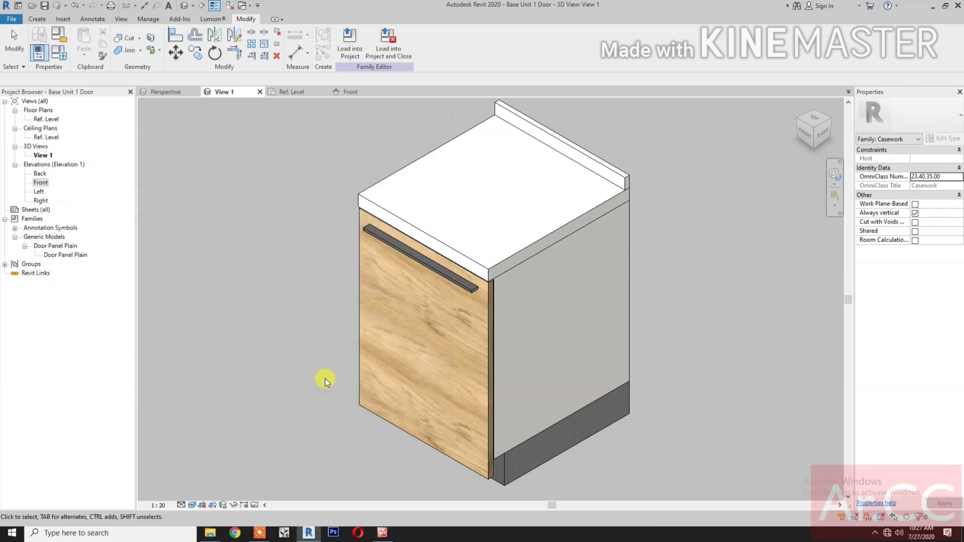
- Save the base unit family, load it into the 061Design project while closing it, and open the Level 1 floor plan
click(44, 6)
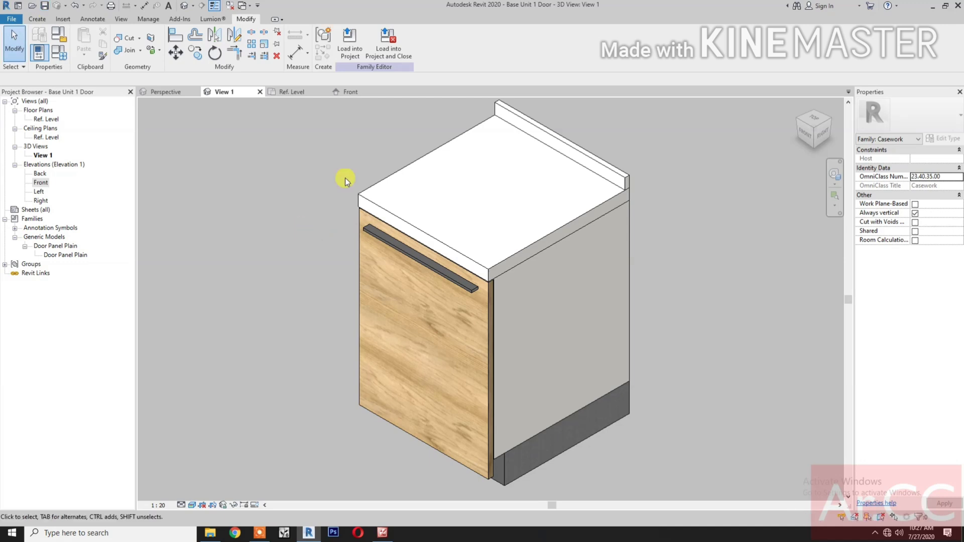
click(388, 59)
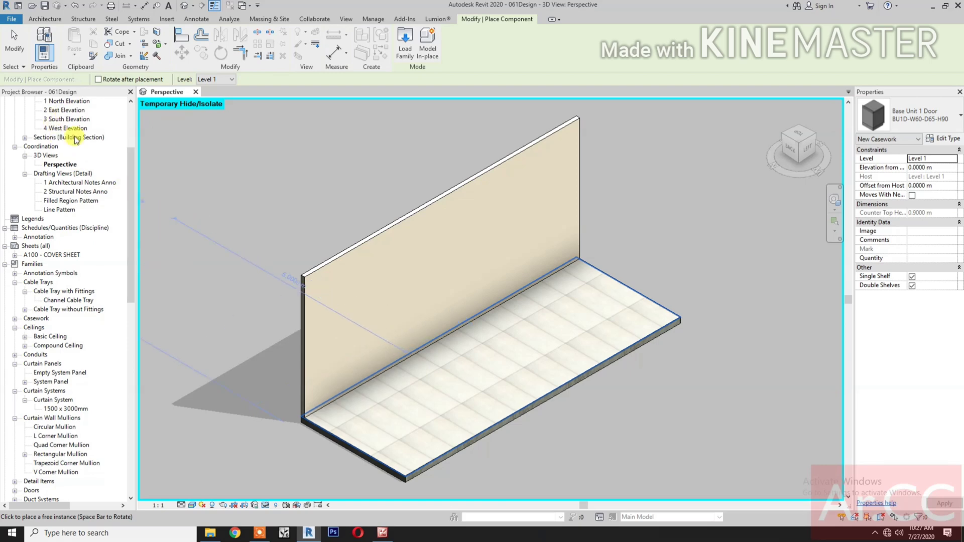
drag(133, 165, 139, 108)
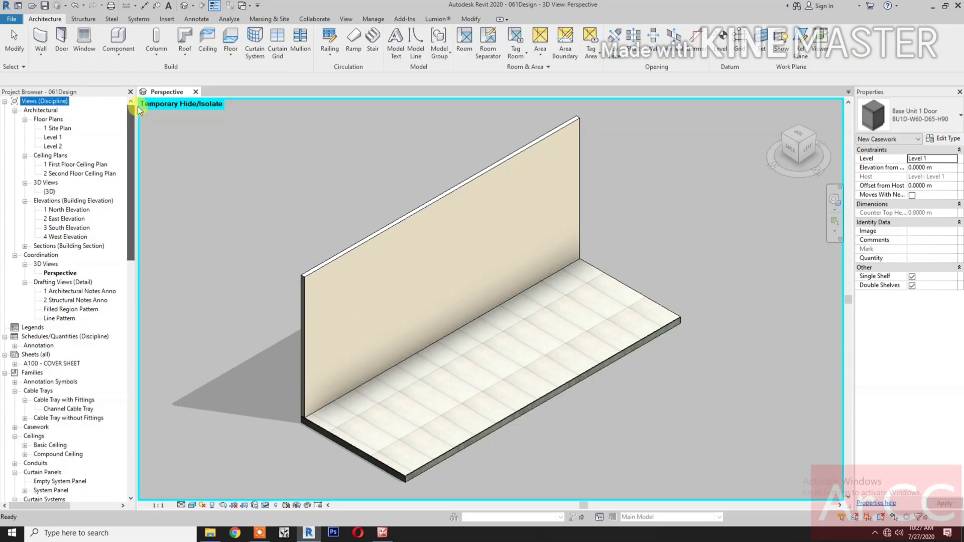
double_click(53, 137)
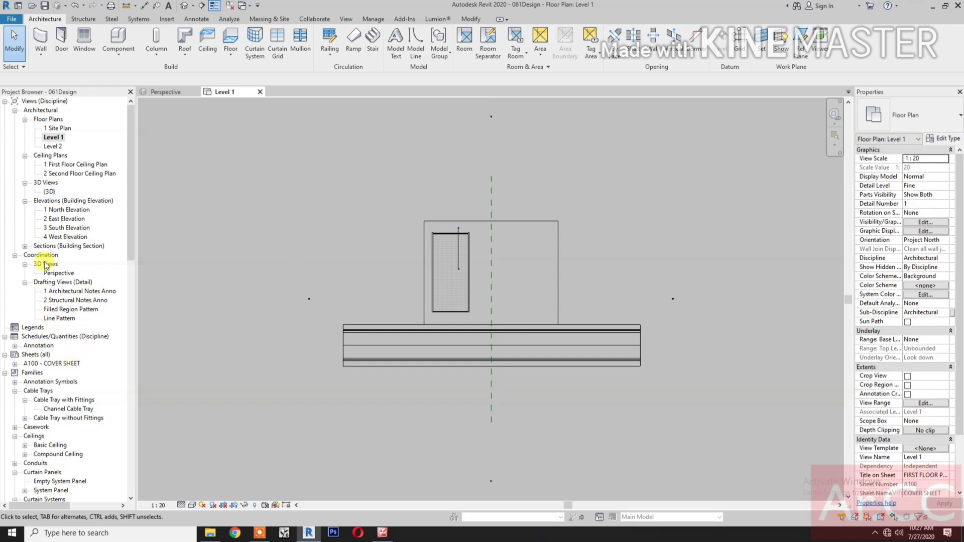
- Place one Base Unit 1 Door of type BU1D-W60-D65-H90 on the tiled floor near the long vertical wall of the plan
scroll(24, 402, down, 2)
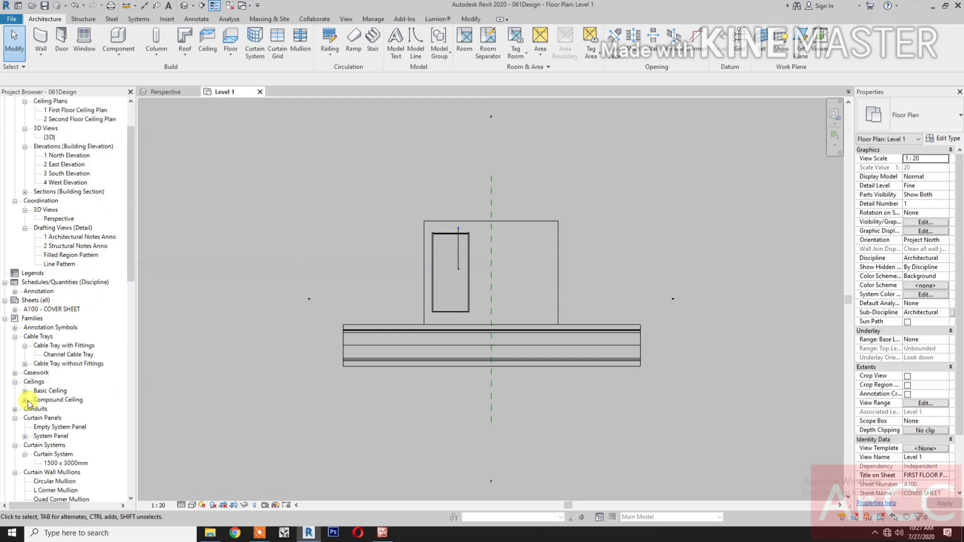
click(14, 373)
click(24, 382)
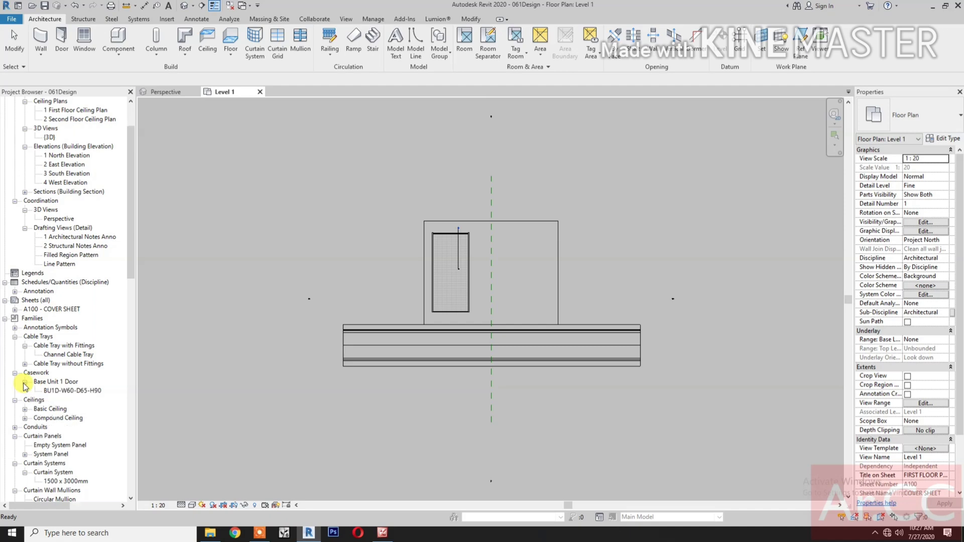
scroll(457, 246, up, 5)
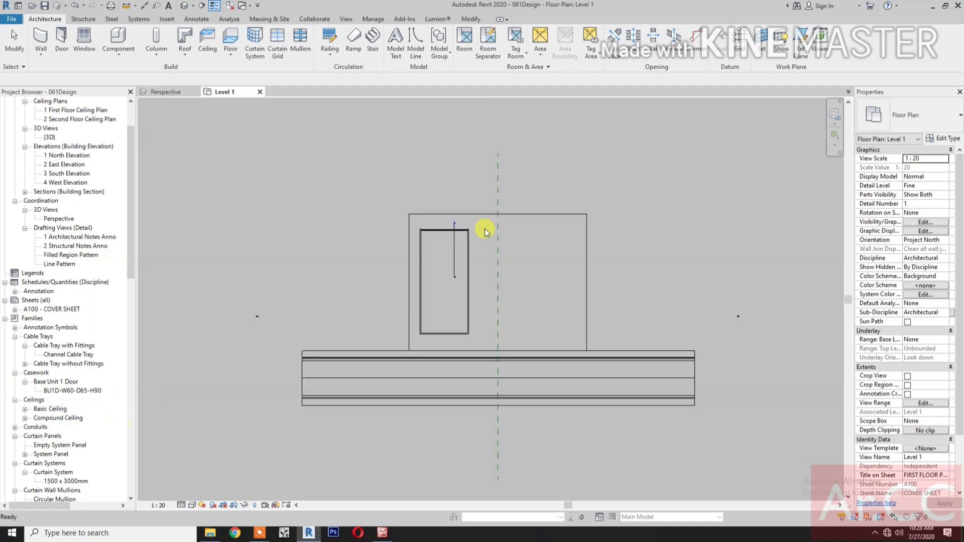
scroll(446, 274, up, 3)
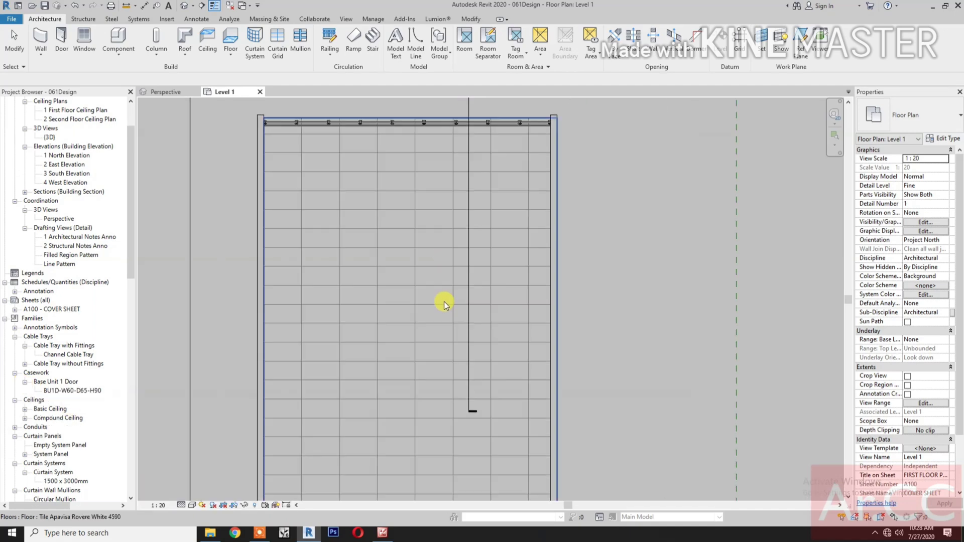
click(59, 392)
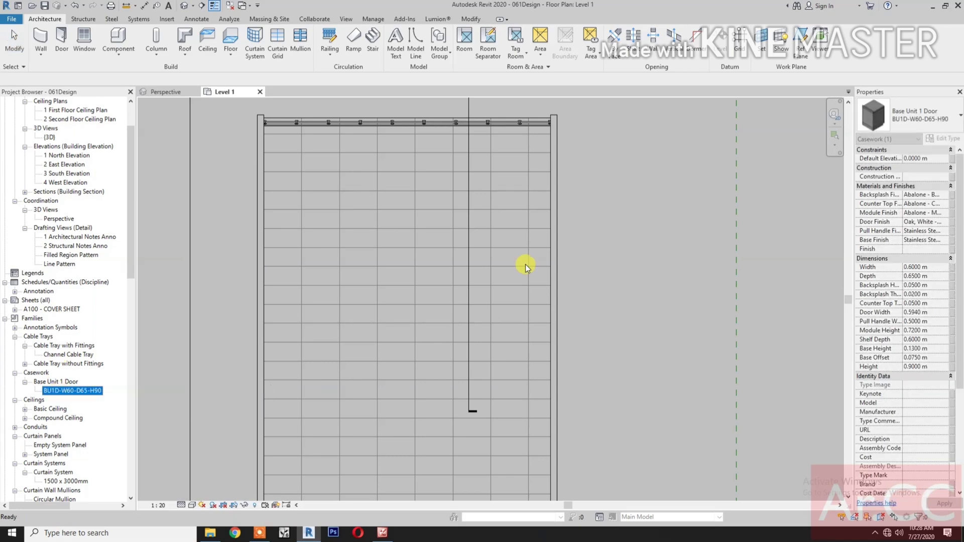
drag(525, 264, 521, 259)
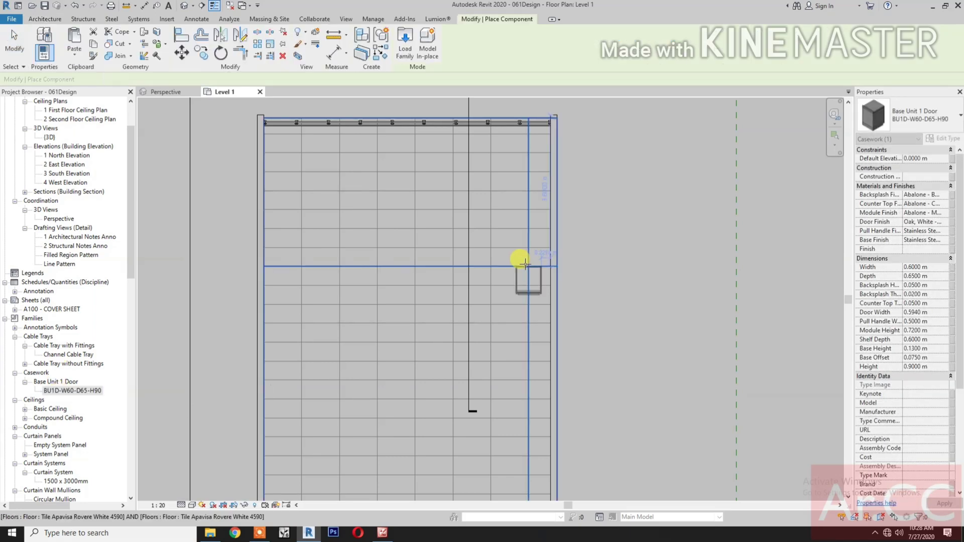
click(519, 192)
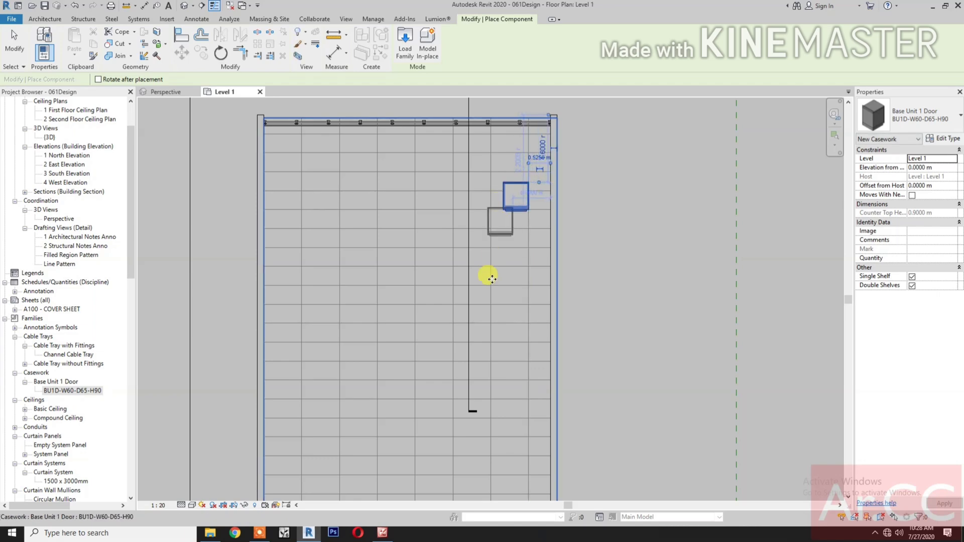
scroll(495, 266, up, 3)
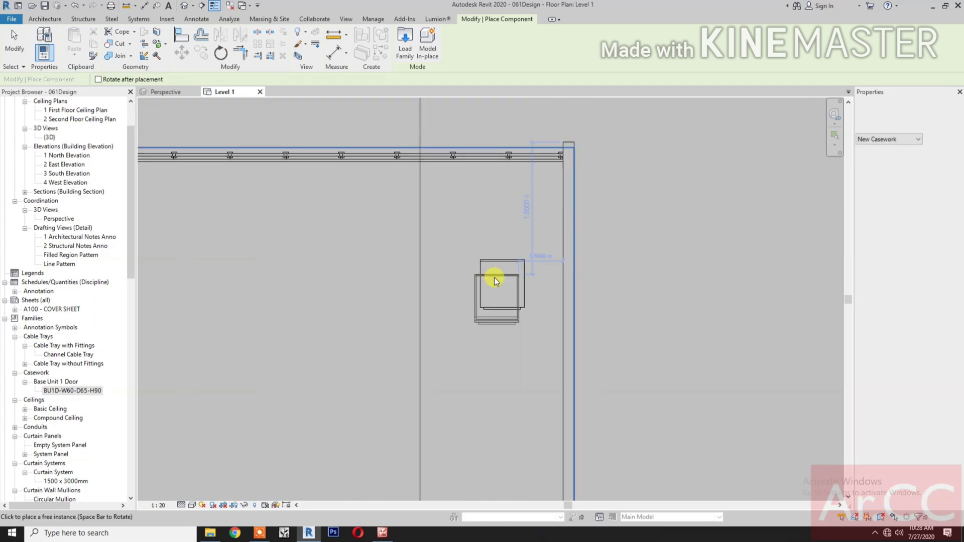
key(Escape)
- Rotate the placed base unit in 90° turns until its back faces the adjacent long wall
click(505, 261)
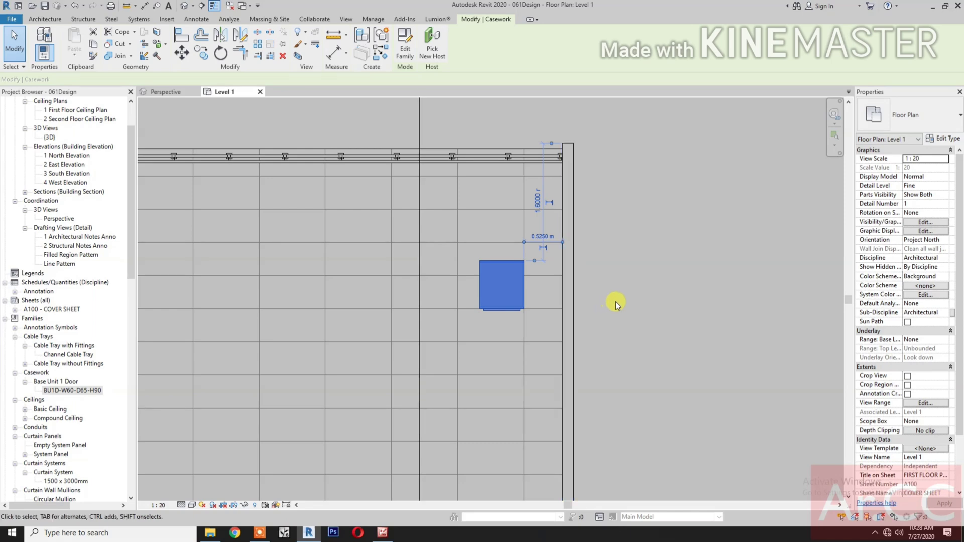
key(space)
key(space)
key(space)
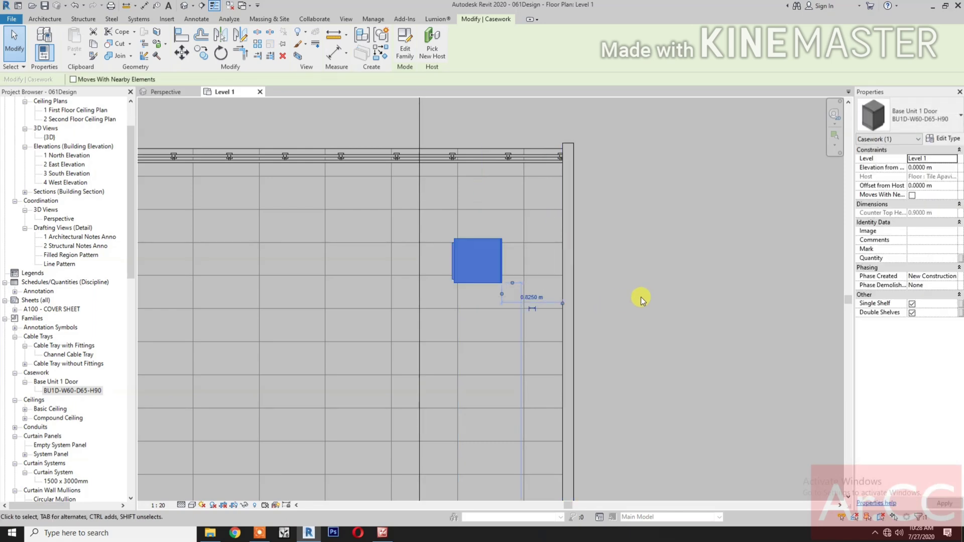
key(Escape)
- Align the back of the base unit with the inner face of the long wall
key(a)
key(l)
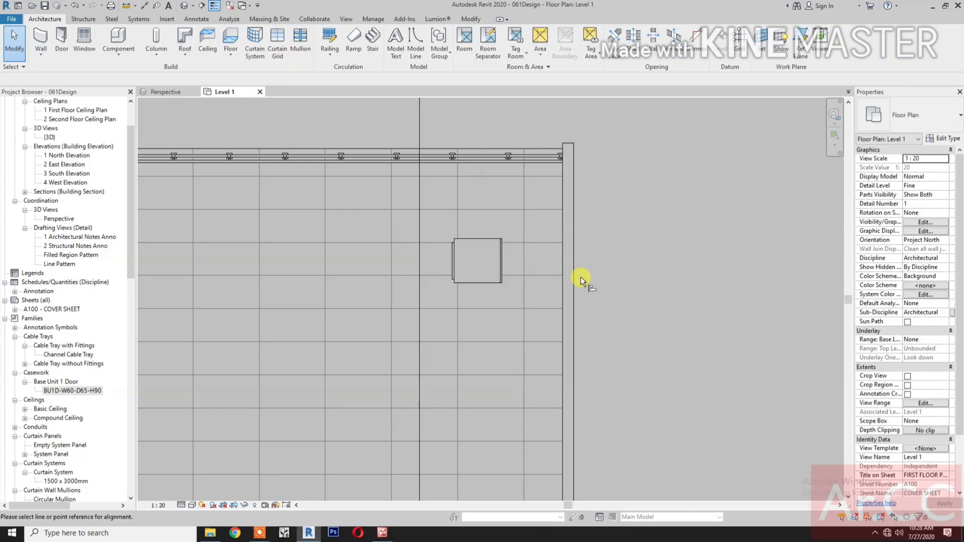
click(564, 262)
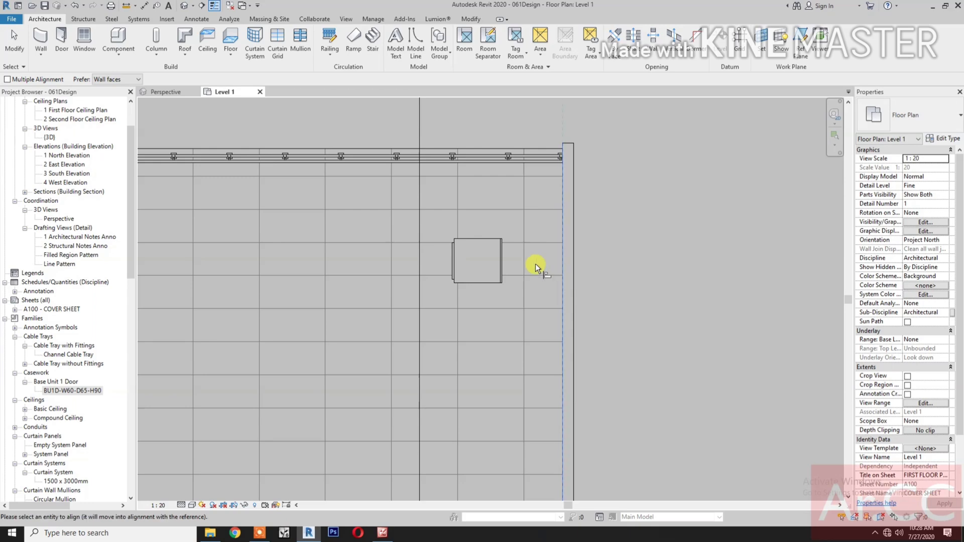
click(505, 258)
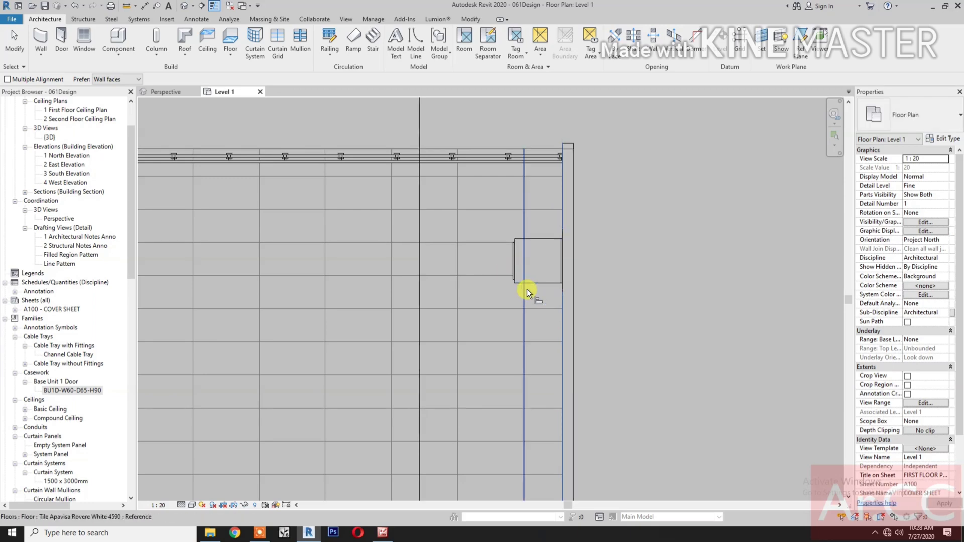
scroll(526, 288, down, 3)
key(Escape)
- Open the Section 2 view and nudge the base unit along the floor toward the nearer end of the wall
double_click(445, 133)
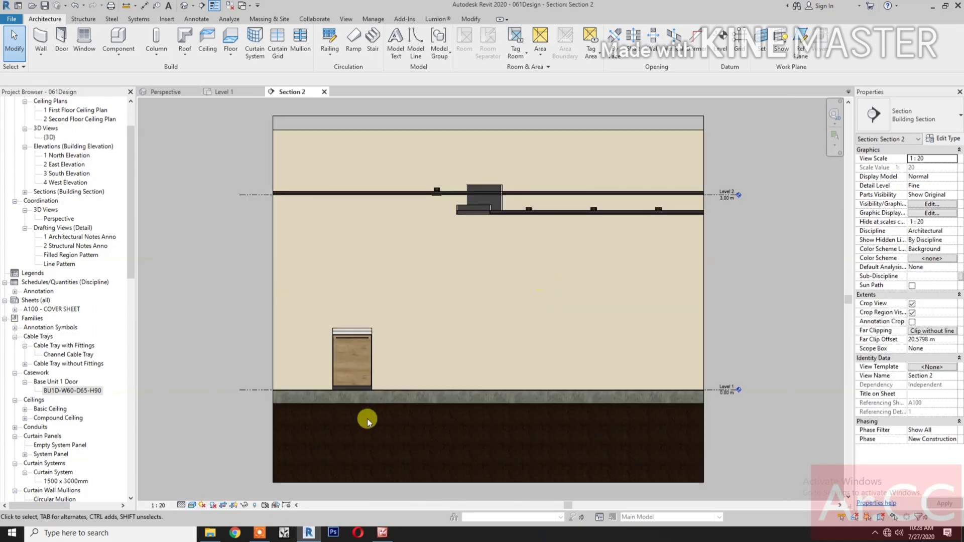
middle_drag(367, 421, 411, 417)
click(403, 367)
drag(404, 367, 405, 364)
key(Left)
key(Left)
key(Left)
key(Left)
click(275, 374)
scroll(358, 372, up, 2)
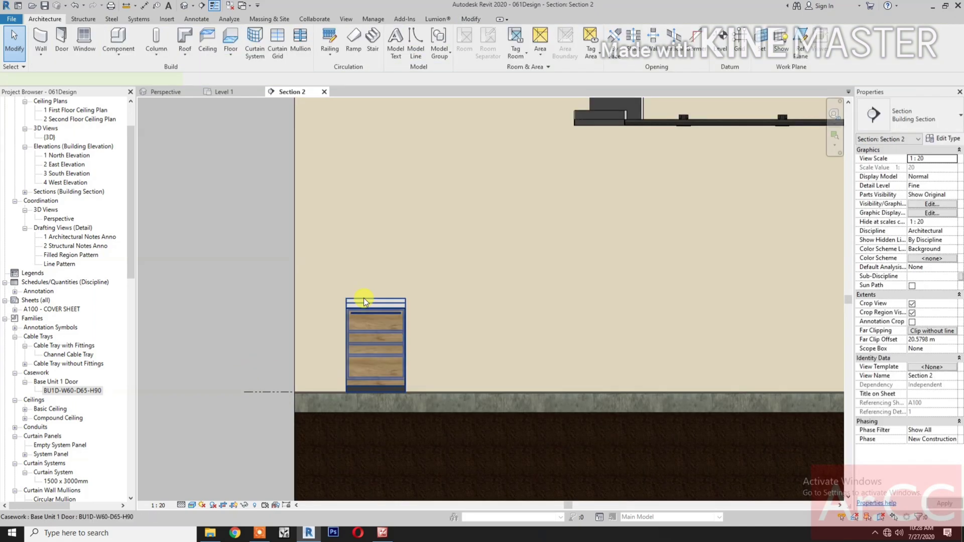
- Copy the base unit horizontally about 0.82 m along the wall, away from its nearer end
click(364, 301)
click(202, 54)
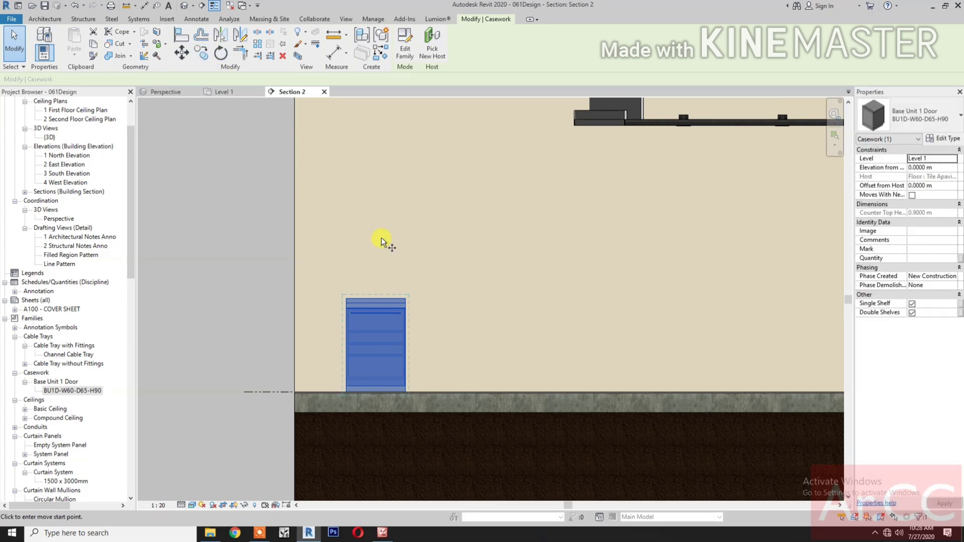
click(381, 237)
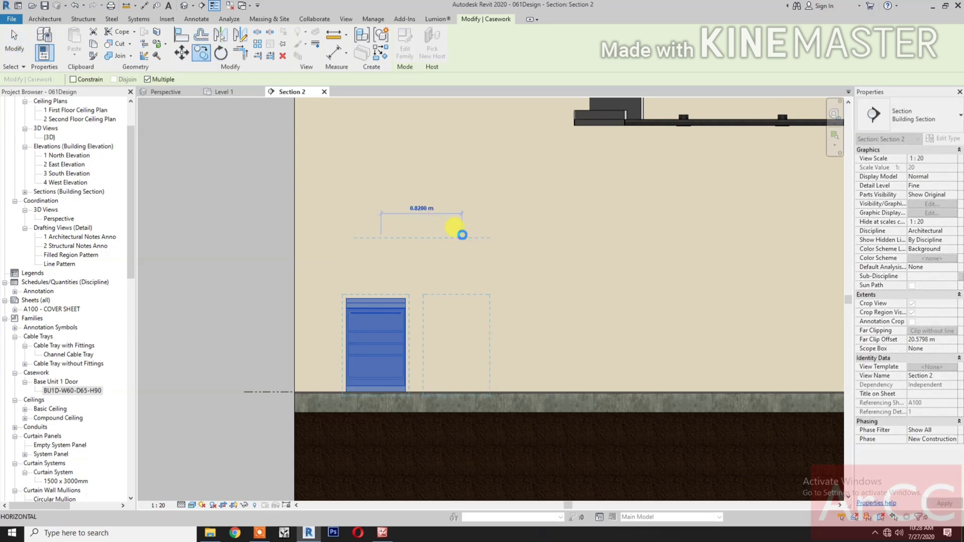
click(461, 237)
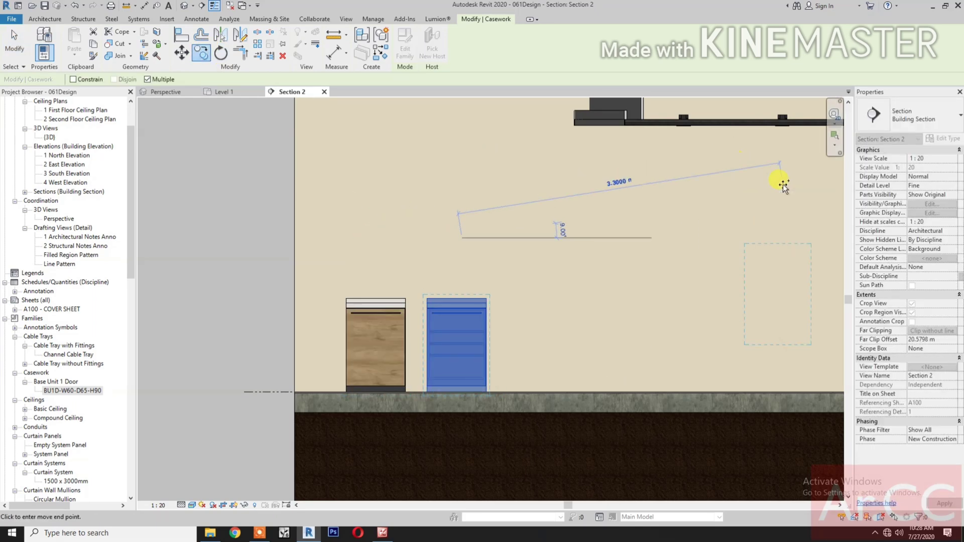
key(Escape)
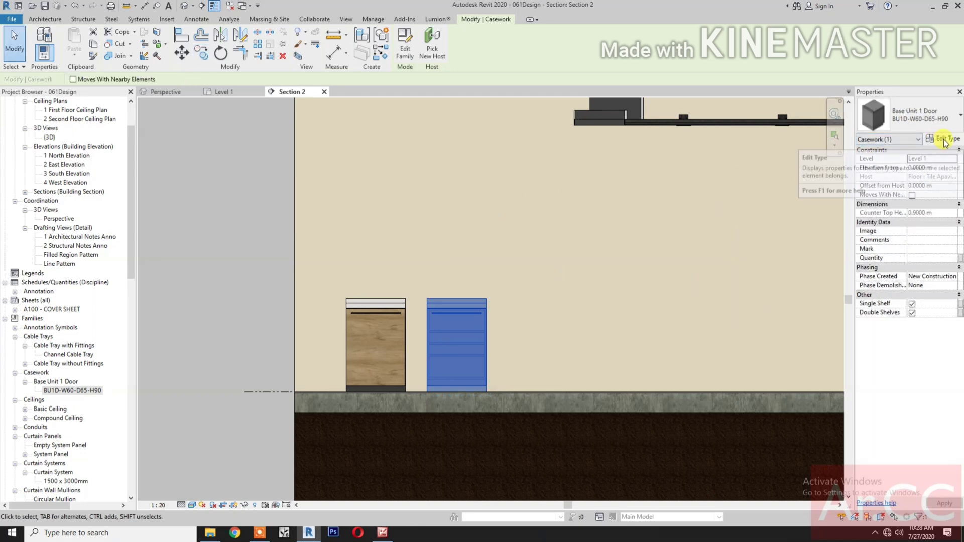
- Duplicate the copied unit's type under the name BU1D-W30-D65-H90
click(942, 142)
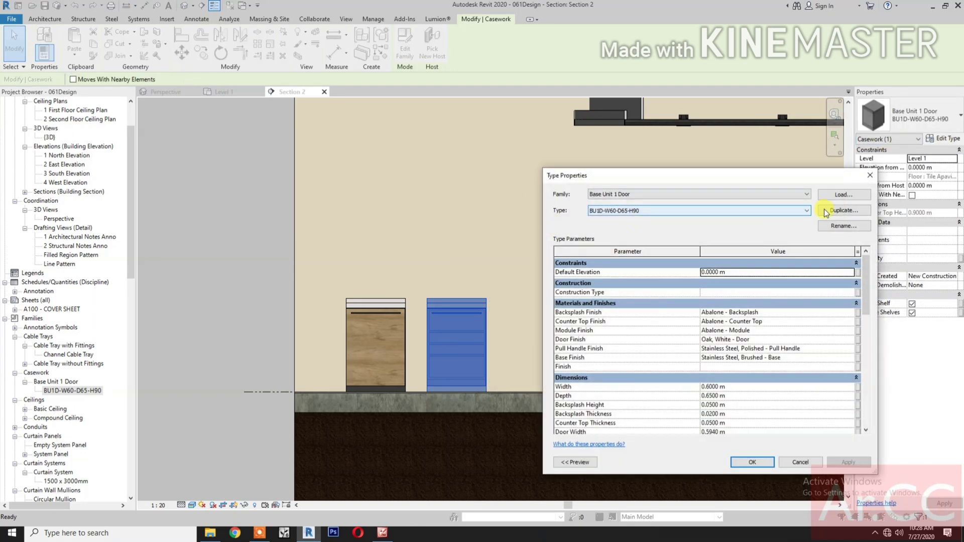
click(844, 211)
click(408, 248)
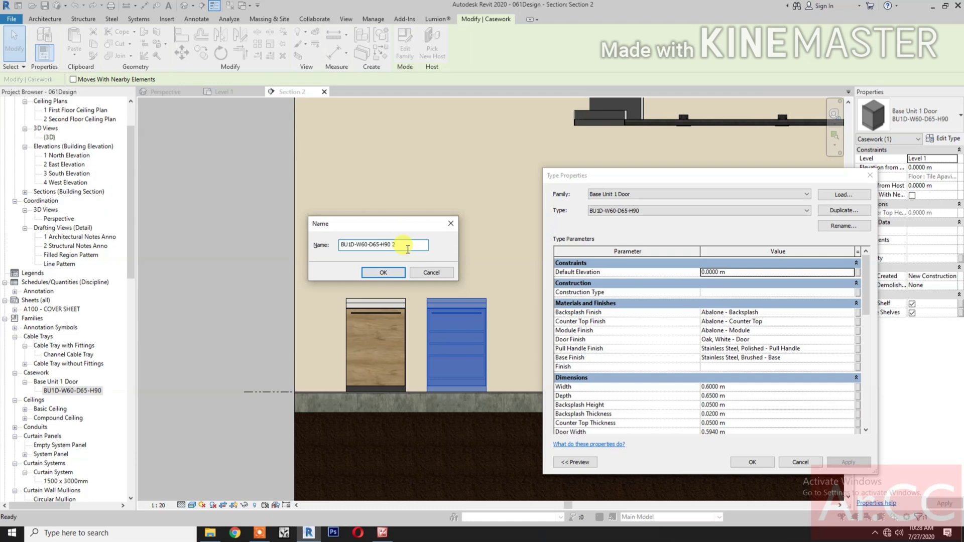
key(BackSpace)
text(3)
click(382, 274)
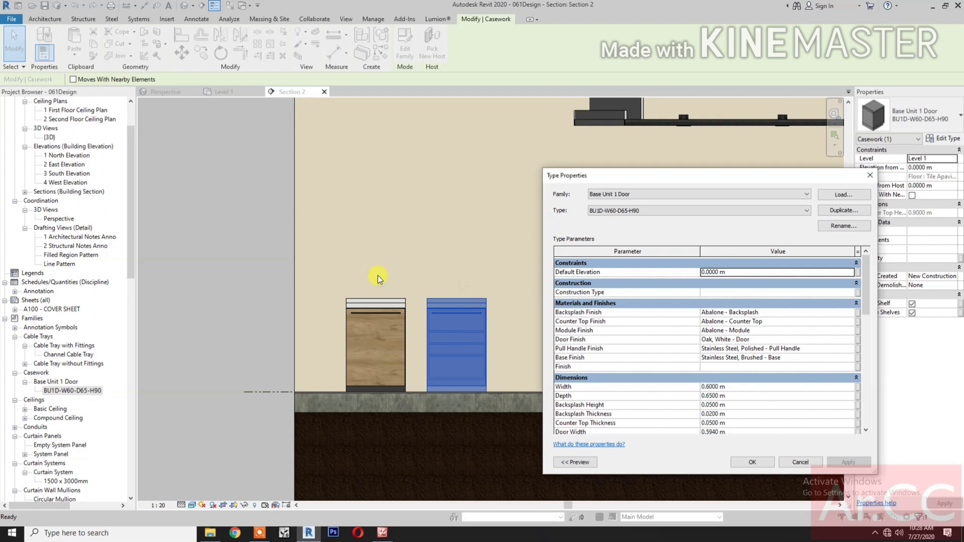
- Set the Width of the BU1D-W30-D65-H90 type to 0.3 m and apply it to the copied unit
click(737, 387)
double_click(737, 387)
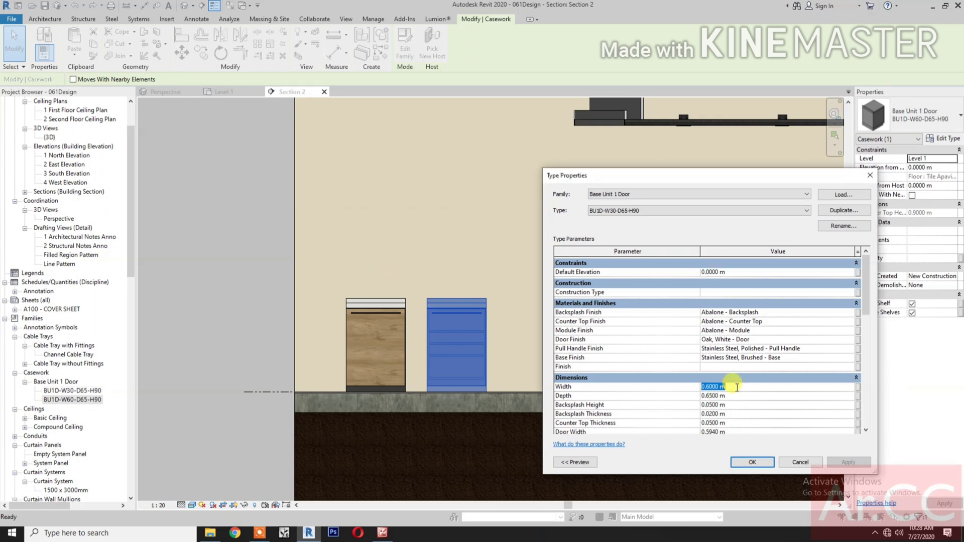
text(.3)
click(760, 463)
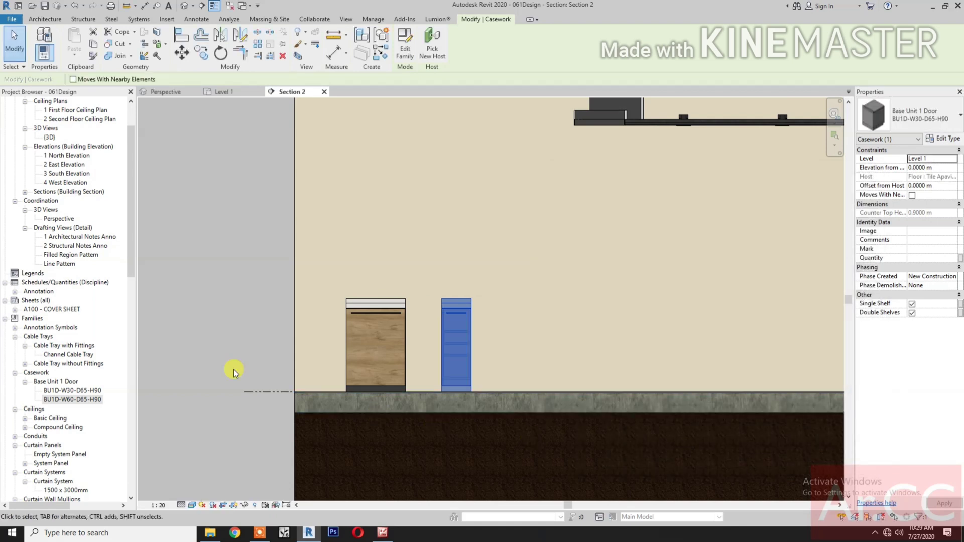
click(229, 335)
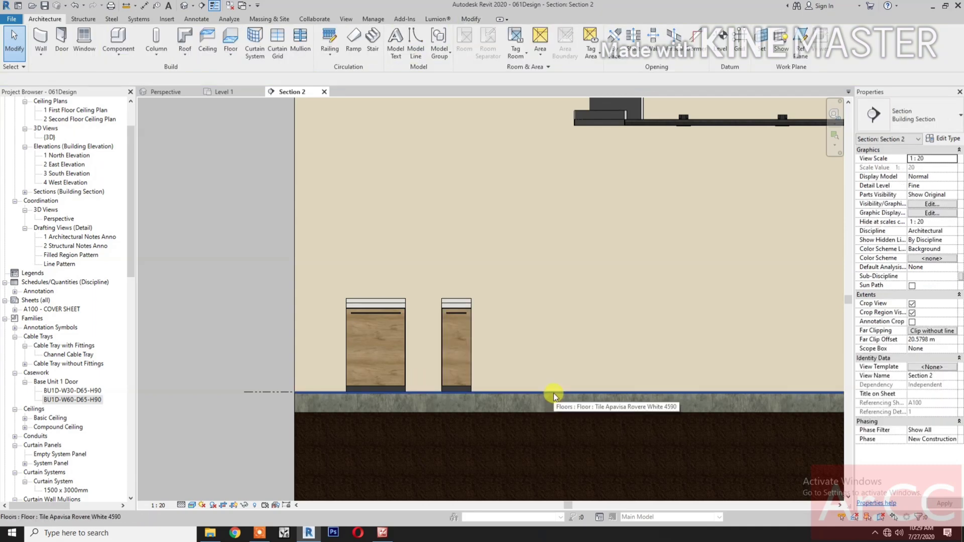
- Copy the narrow base unit horizontally about 0.5 m further along the wall
click(453, 301)
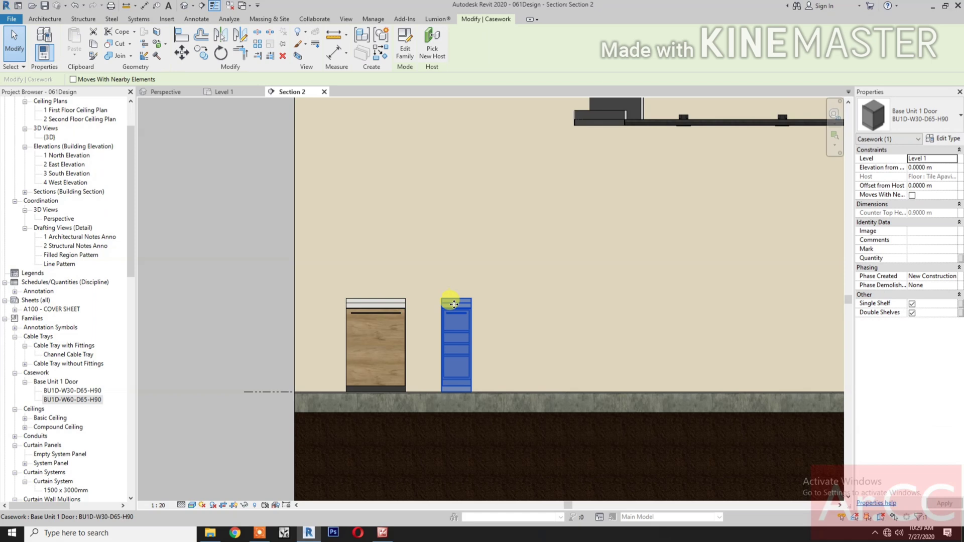
click(202, 61)
click(443, 239)
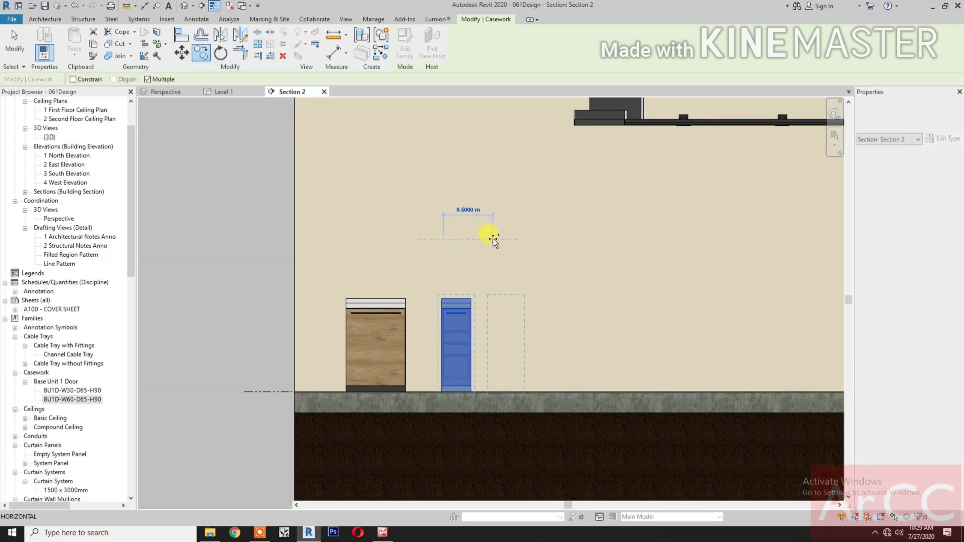
click(494, 239)
key(r)
key(o)
click(491, 233)
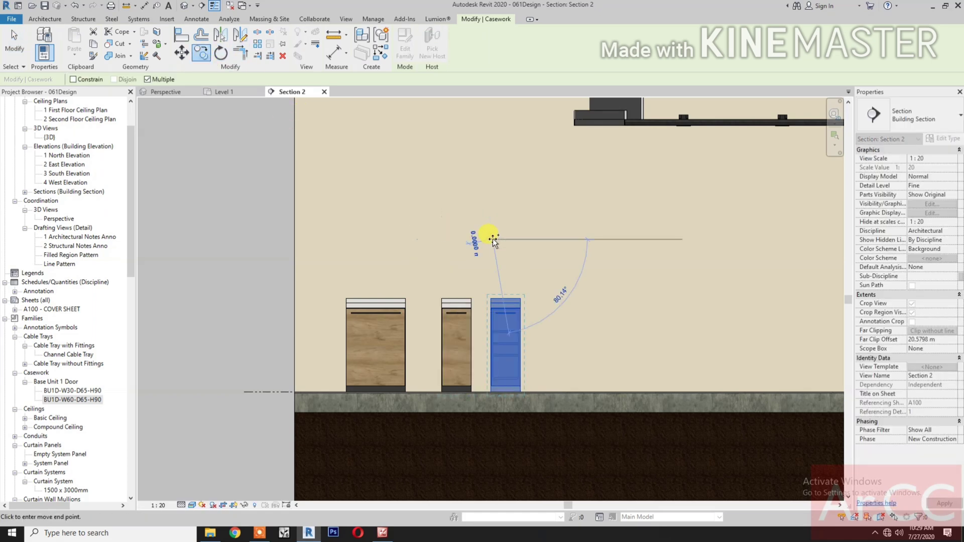
- Duplicate the third unit's type under the name BUXD-W30-D65-H90
click(513, 310)
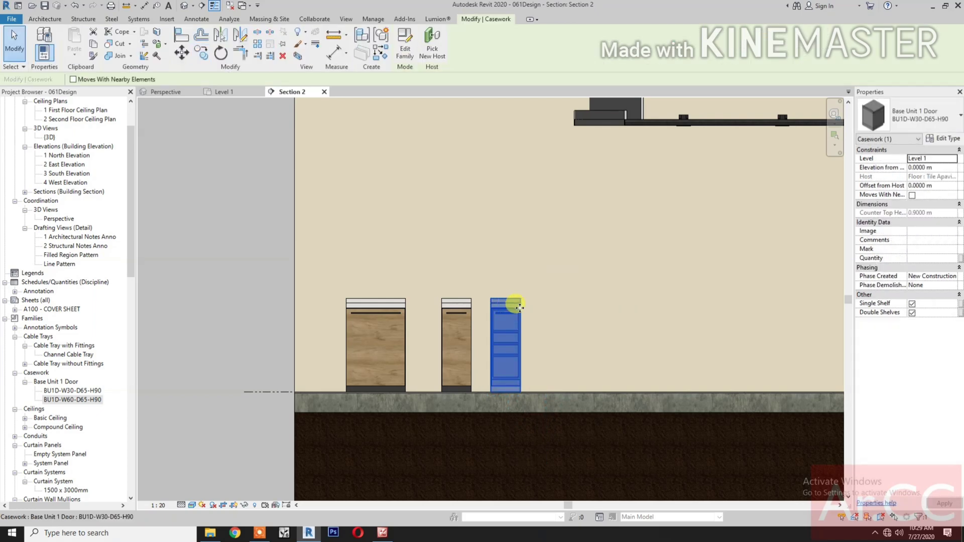
click(953, 140)
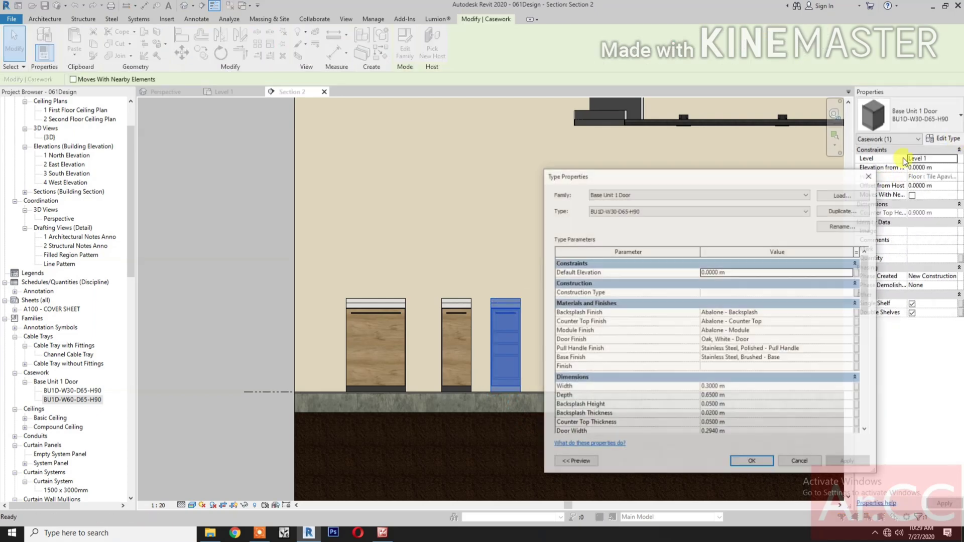
click(843, 211)
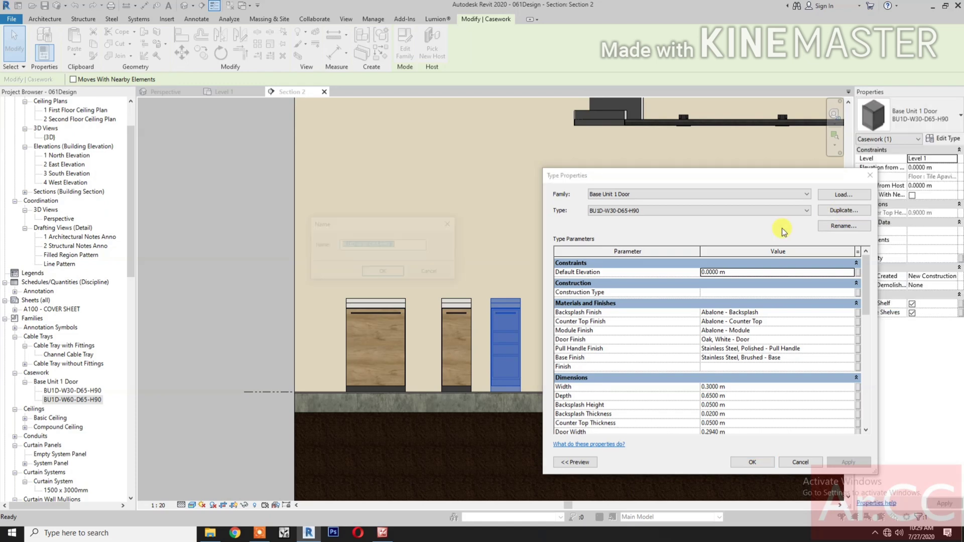
click(407, 244)
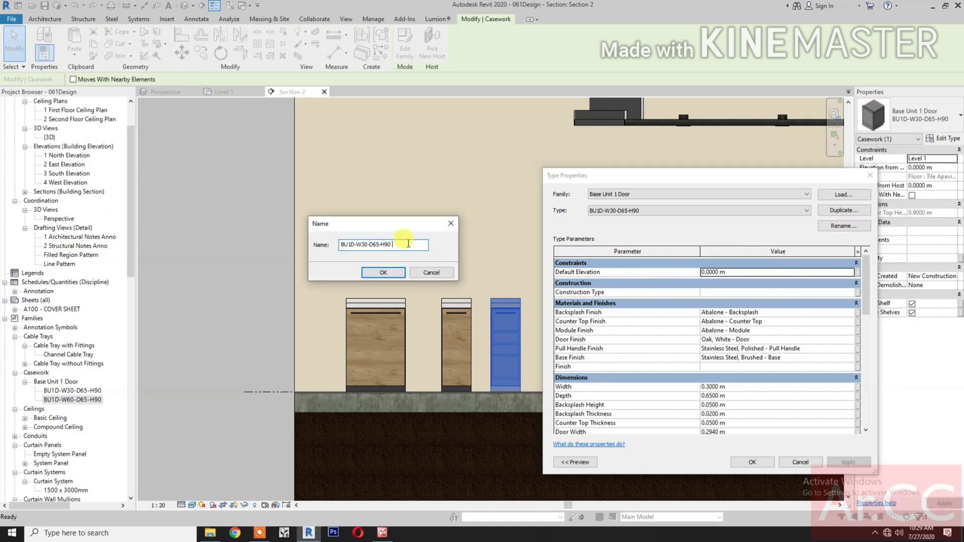
click(346, 245)
click(385, 273)
- Turn off the Door On/Off parameter of the BUXD-W30-D65-H90 type and apply it to the unit
scroll(661, 351, down, 4)
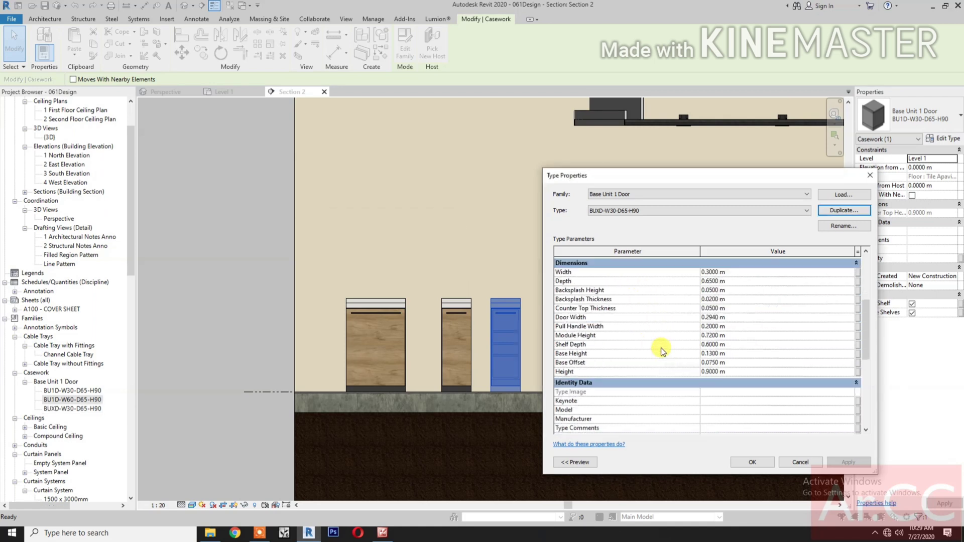
scroll(668, 354, down, 7)
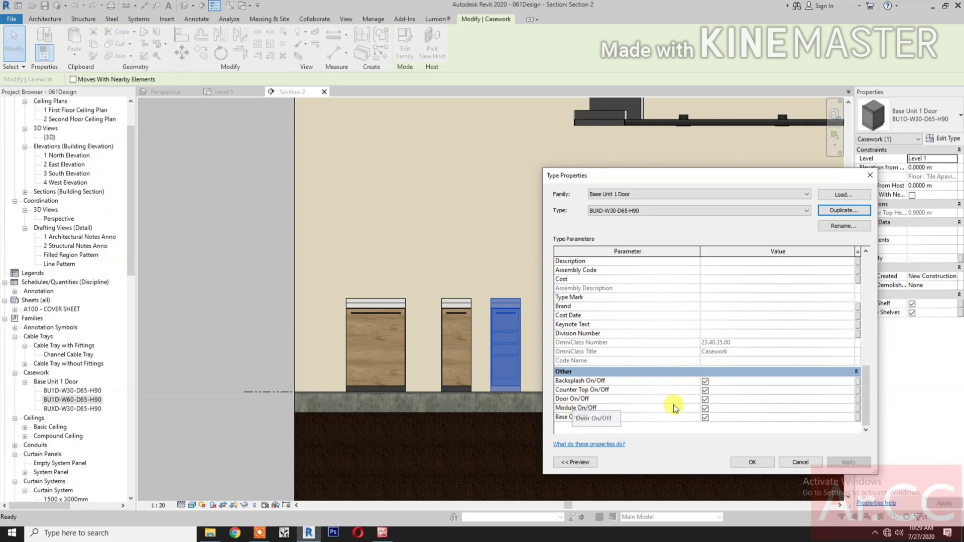
click(705, 400)
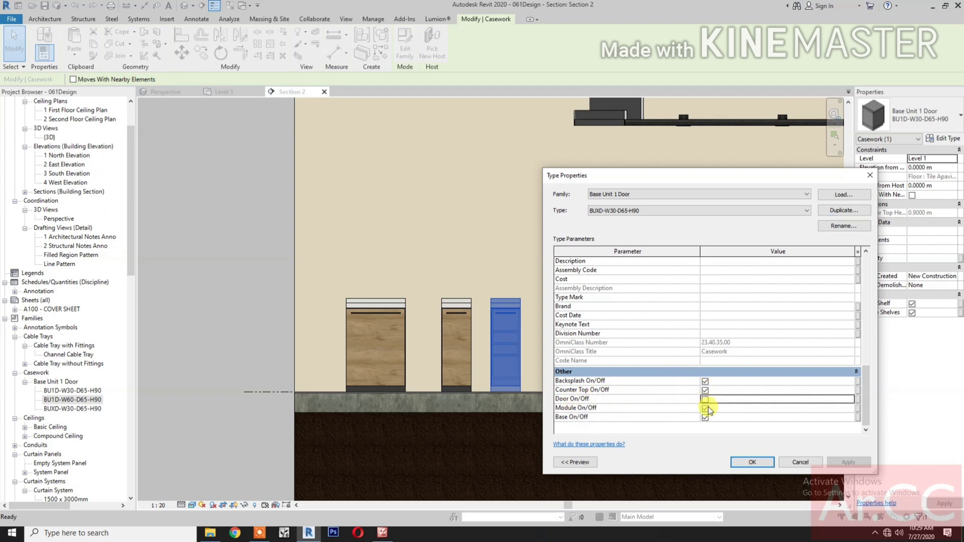
click(742, 463)
click(208, 354)
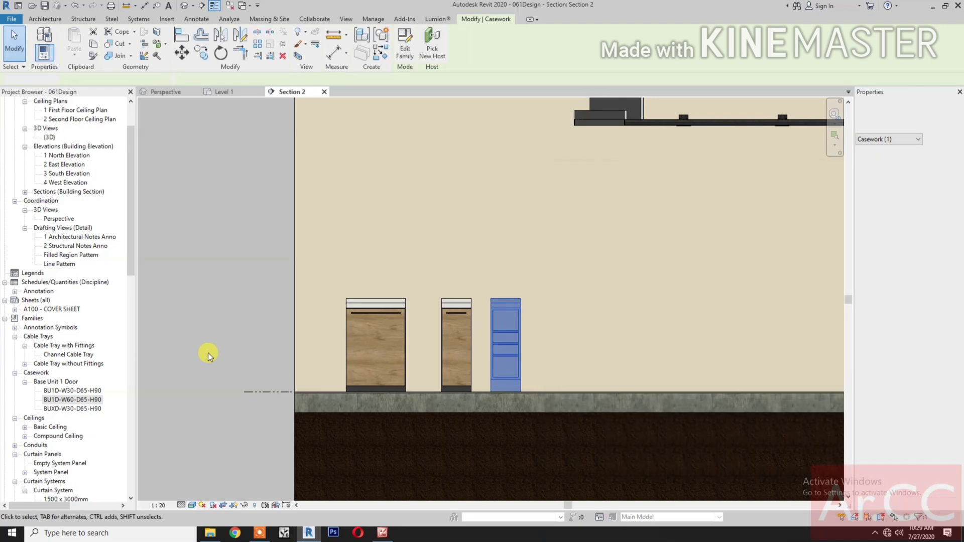
- Turn off Double Shelves for the doorless unit, leaving it with only the Single Shelf option
click(508, 363)
click(912, 312)
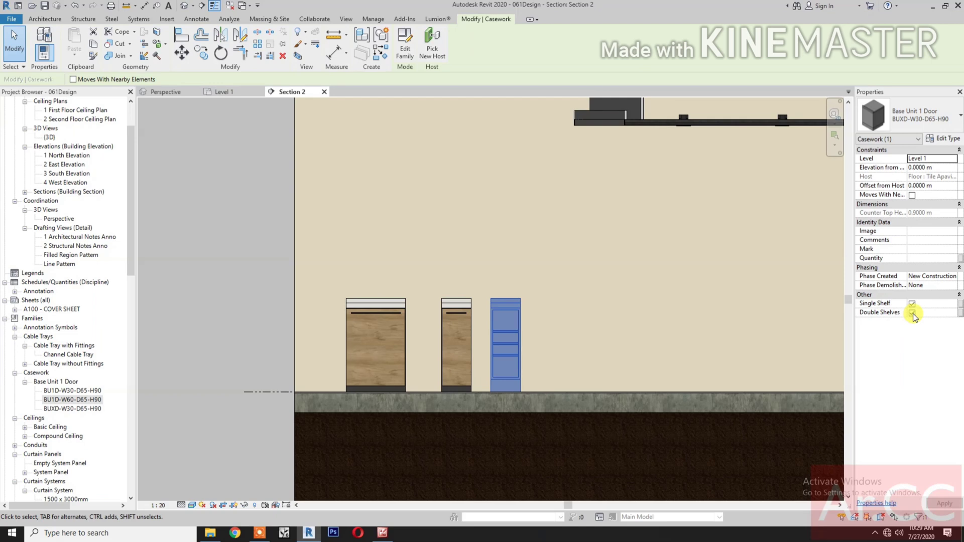
click(217, 302)
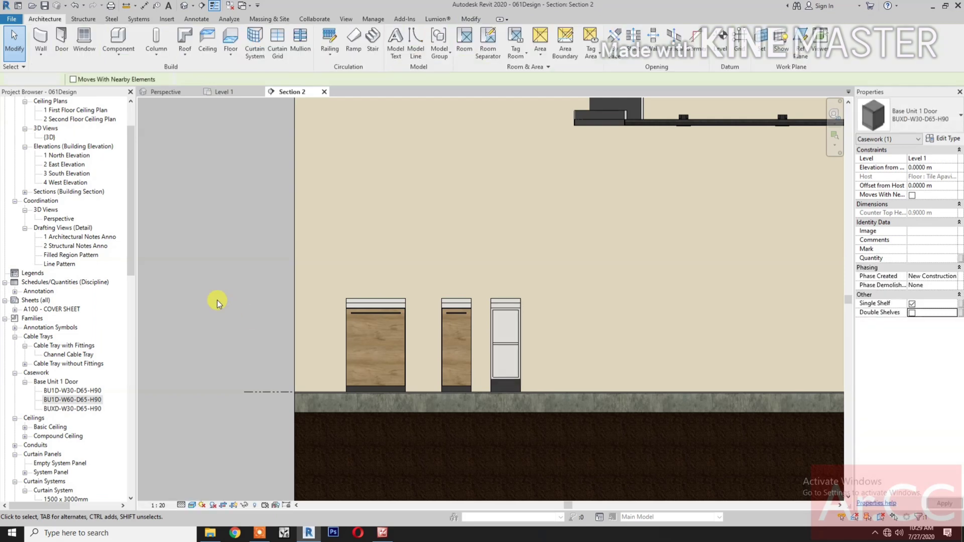
- Copy the doorless single-shelf unit horizontally about 0.64 m further along the wall
middle_drag(571, 431, 543, 427)
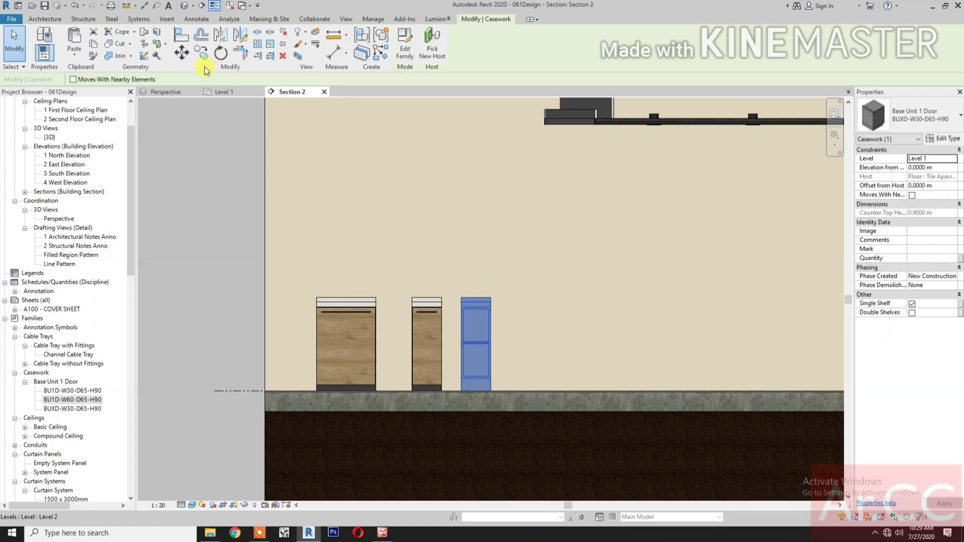
key(c)
key(o)
click(465, 250)
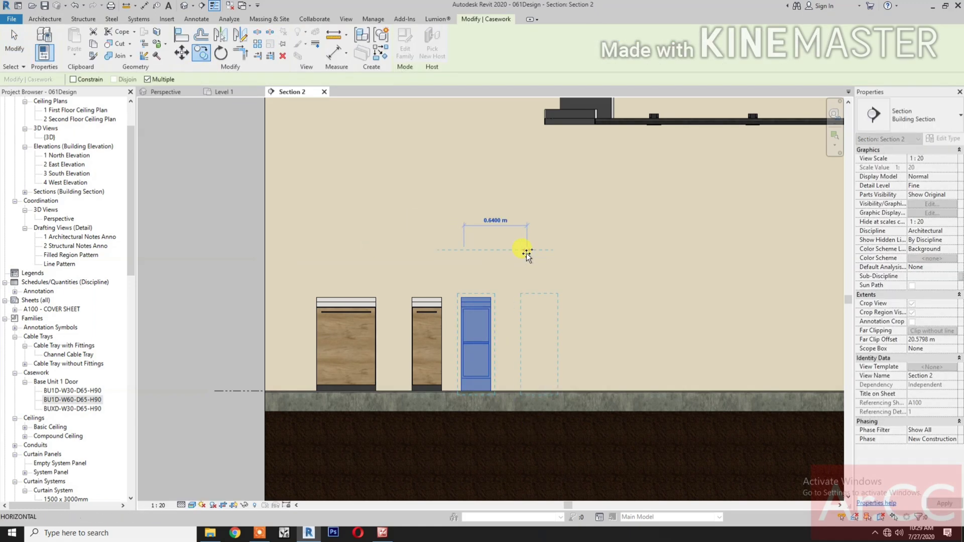
click(528, 250)
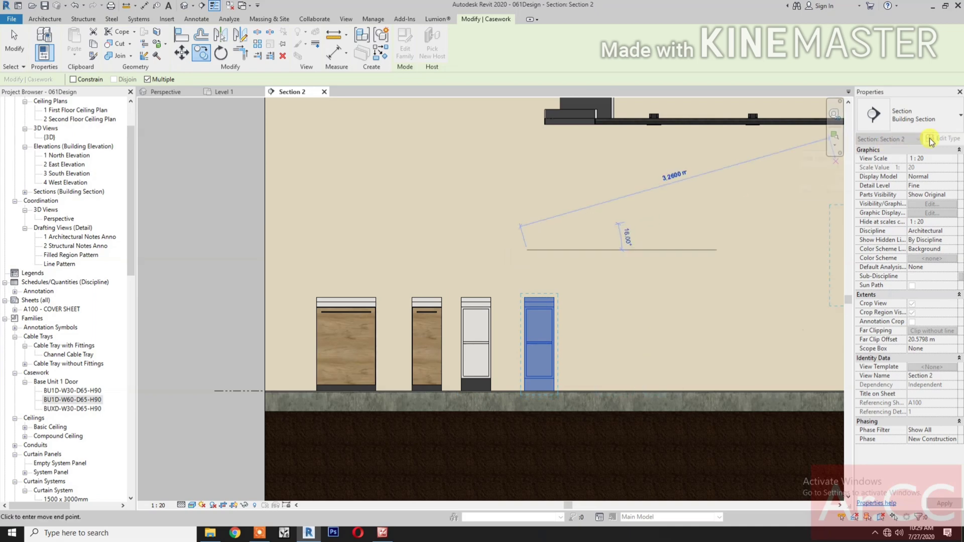
key(Escape)
click(945, 141)
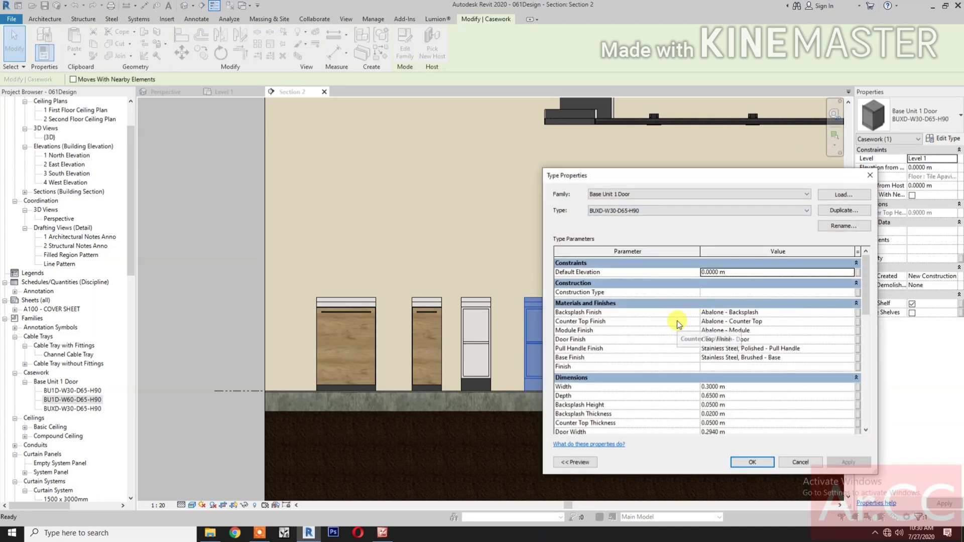
scroll(716, 399, down, 5)
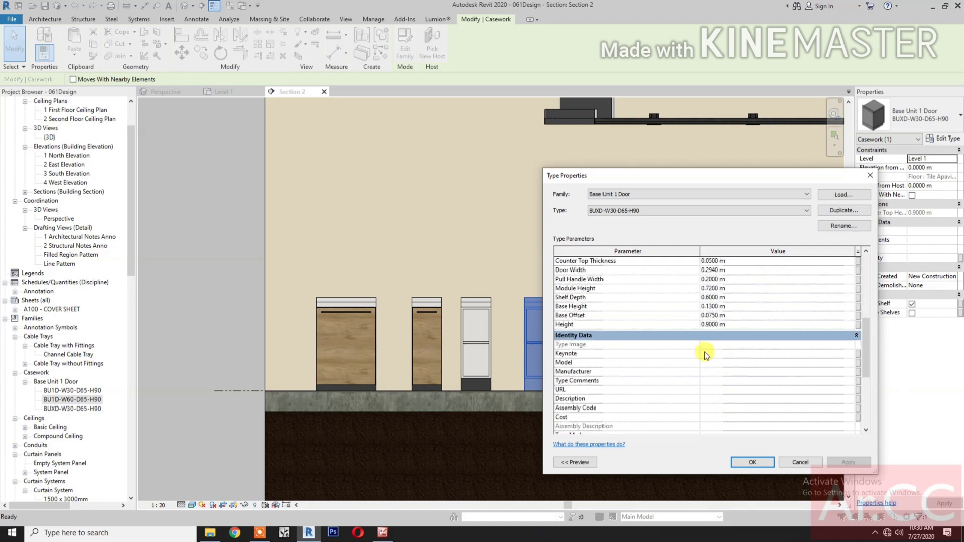
key(Return)
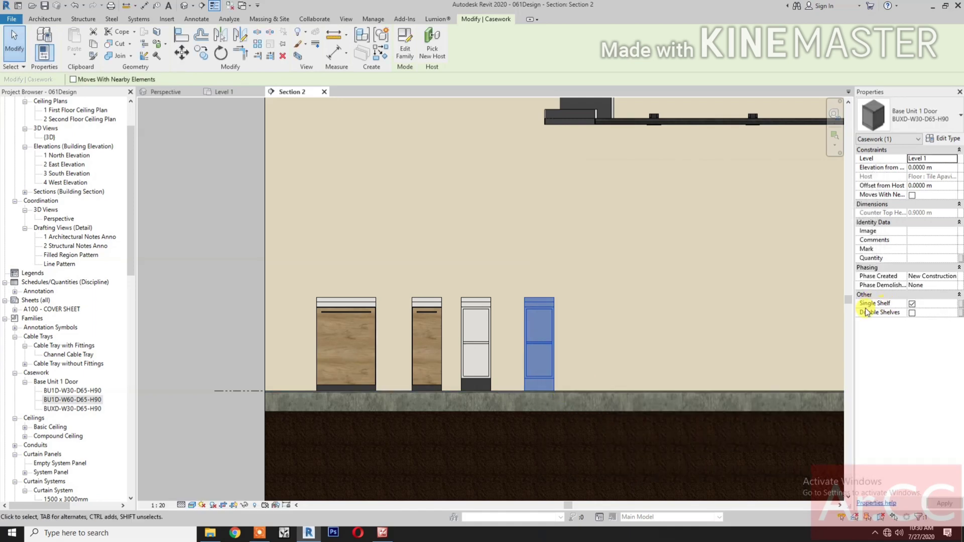
- Switch the copied doorless unit from Single Shelf to Double Shelves
click(913, 313)
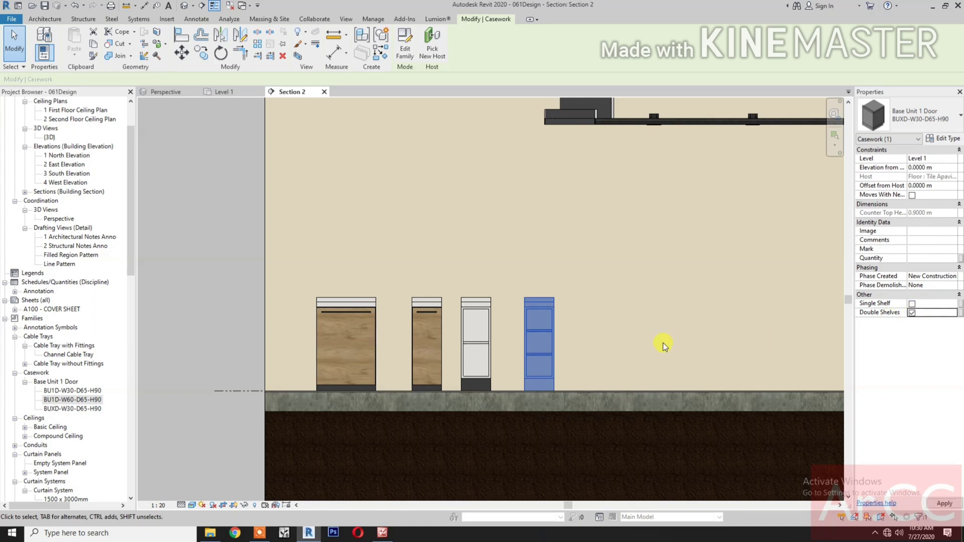
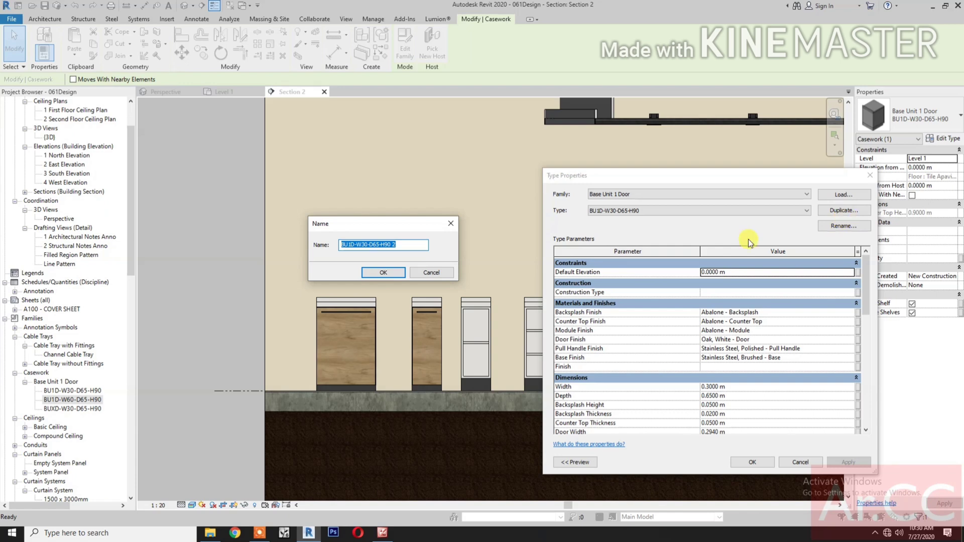
- Name the duplicate of the BU1D-W30-D65-H90 type BU1D-W45-D65-H90
click(419, 244)
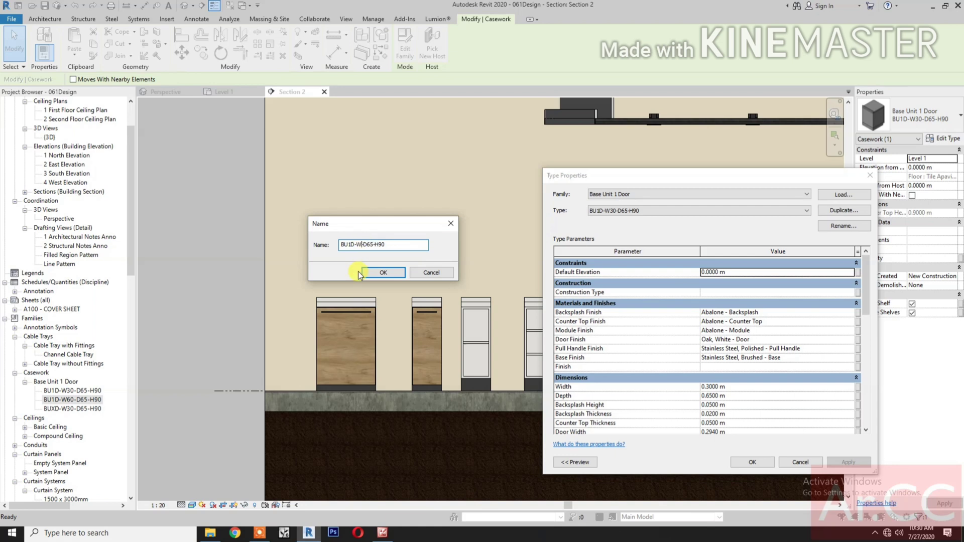
text(5)
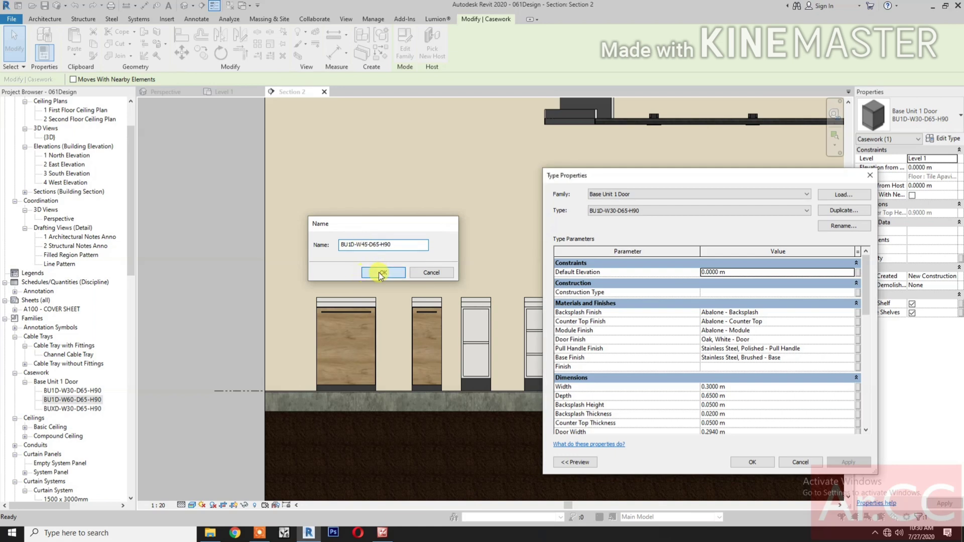
click(383, 272)
- Set the Width of the BU1D-W45-D65-H90 type to 0.45 m and apply it to the last unit
scroll(744, 403, down, 1)
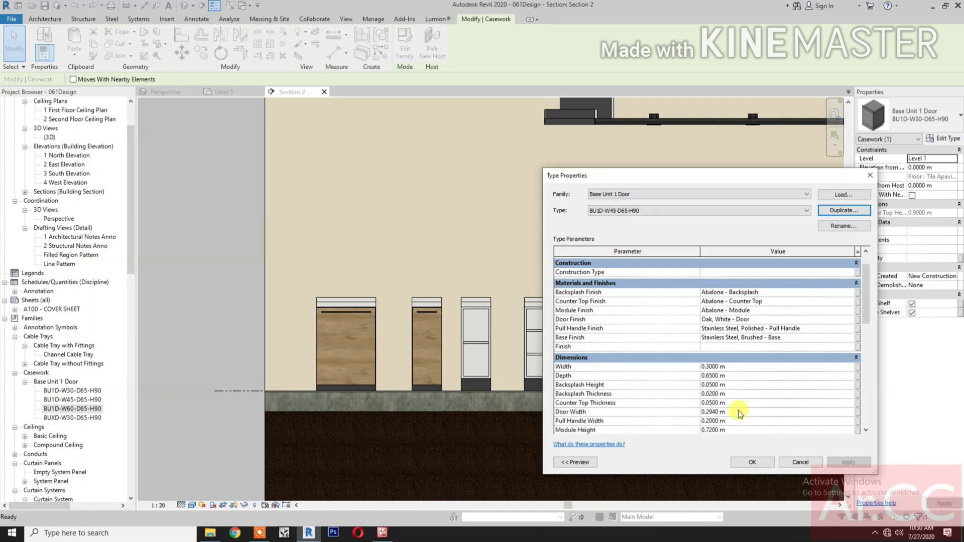
click(740, 367)
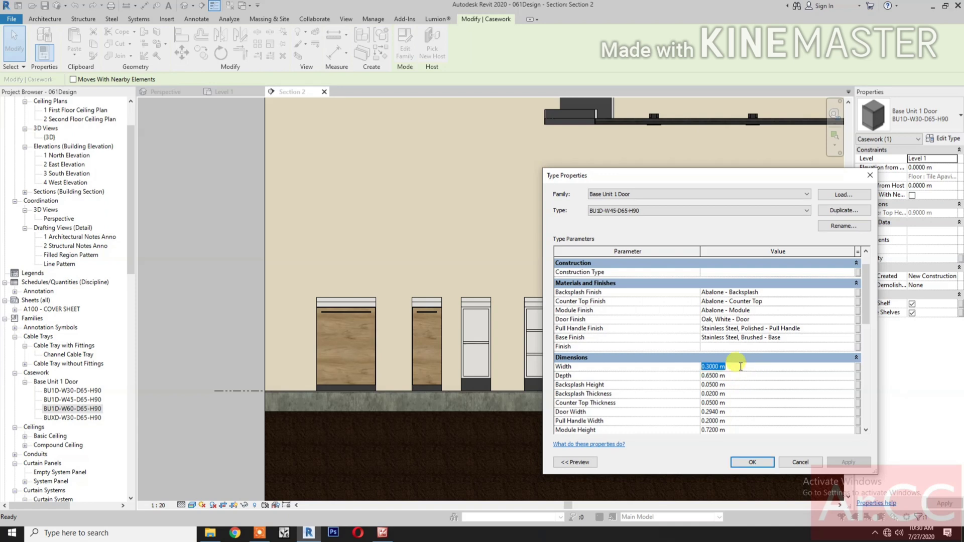
text(.45)
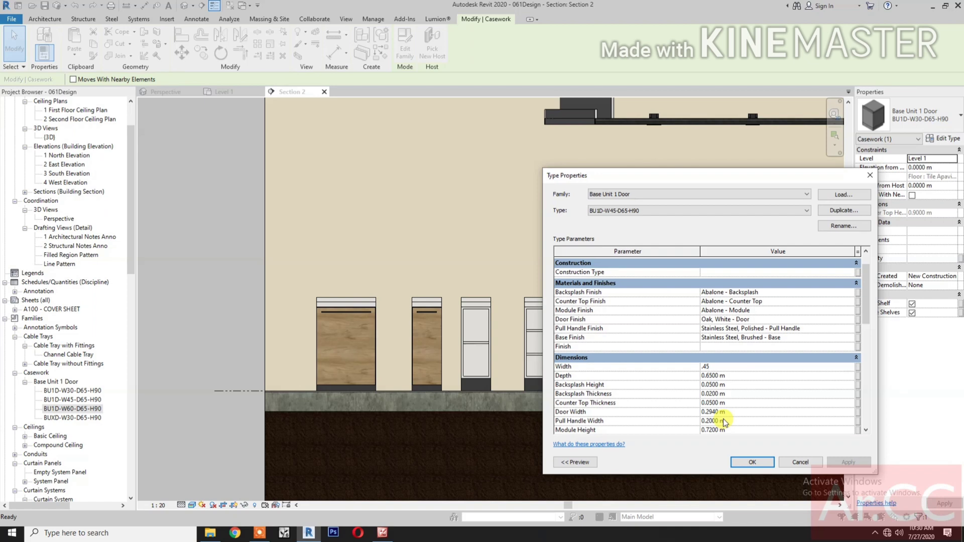
scroll(724, 419, down, 10)
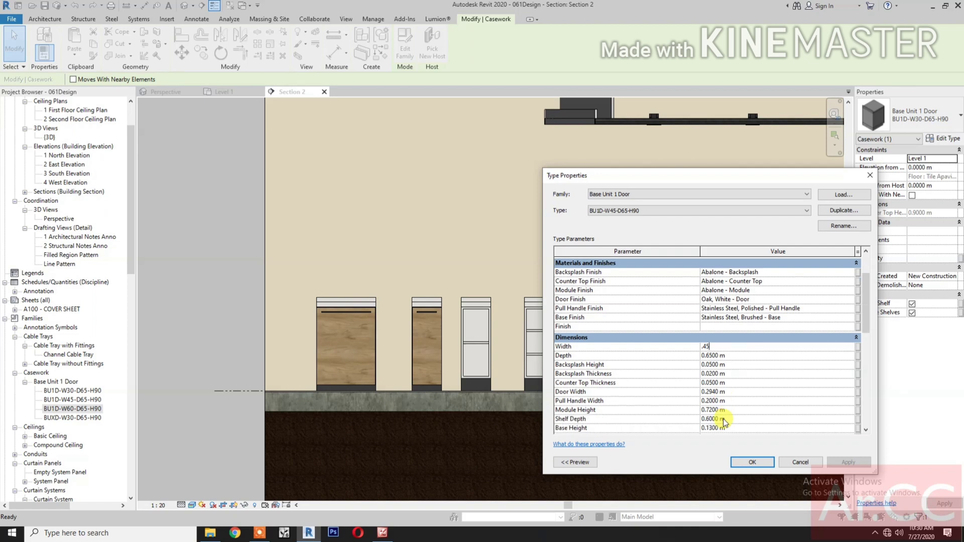
click(743, 460)
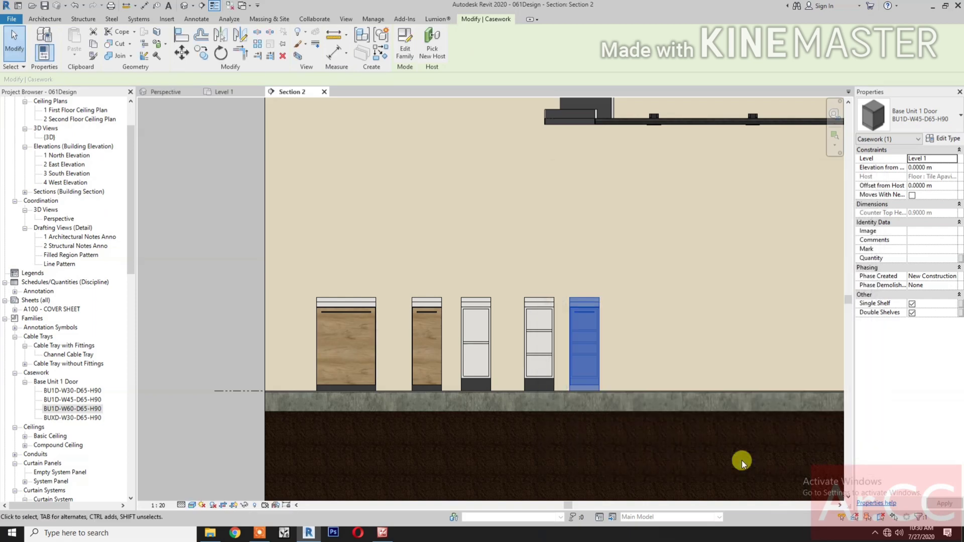
click(696, 336)
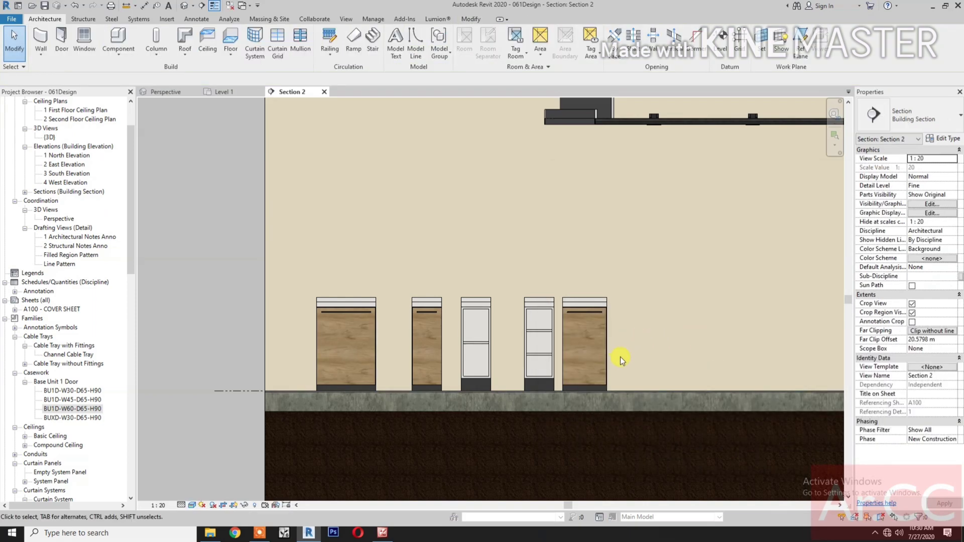
- Copy the 0.45 m wide unit horizontally about 0.6 m further along the wall
middle_drag(650, 347, 576, 343)
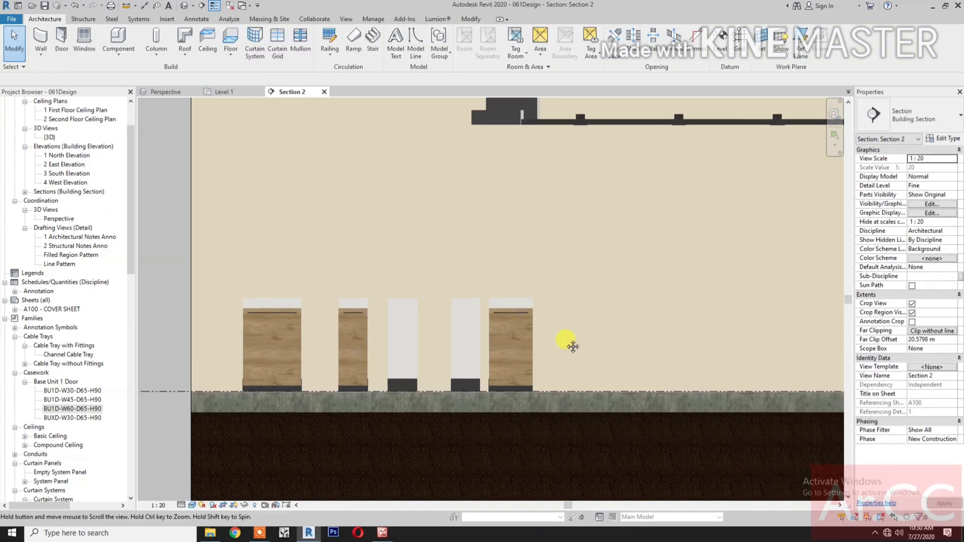
click(523, 297)
click(201, 52)
click(537, 244)
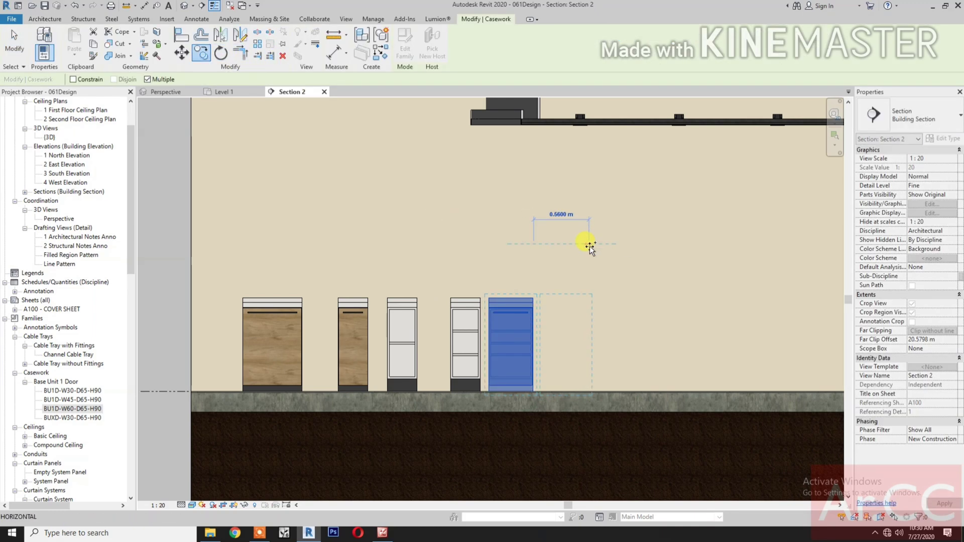
click(593, 245)
key(Escape)
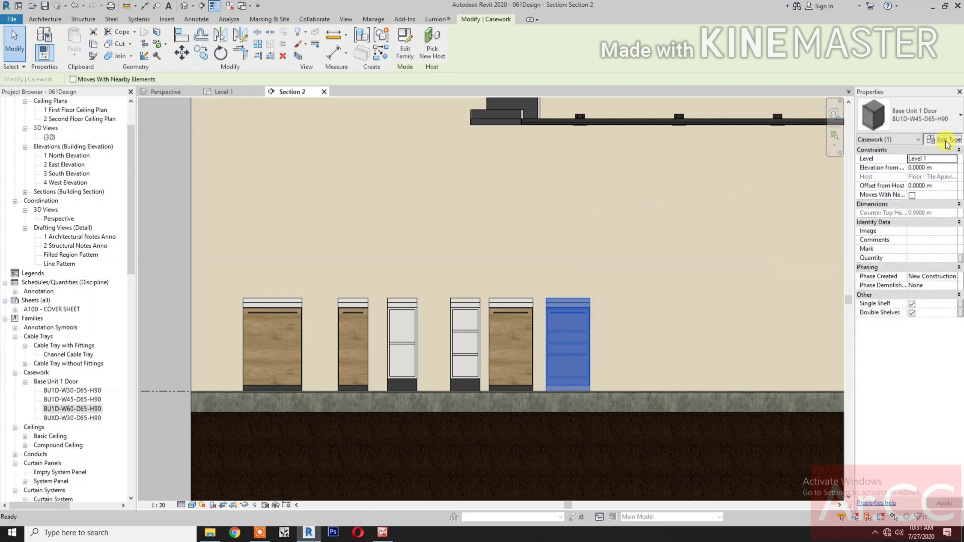
- Duplicate the copied unit's type under the name BU1D-W90-D65-H90
click(944, 139)
click(841, 211)
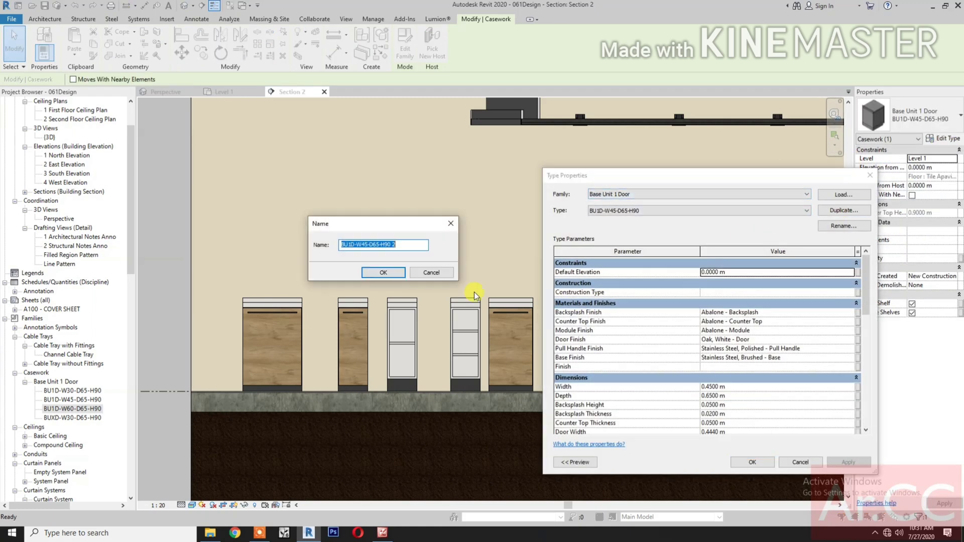
click(413, 246)
key(BackSpace)
key(BackSpace)
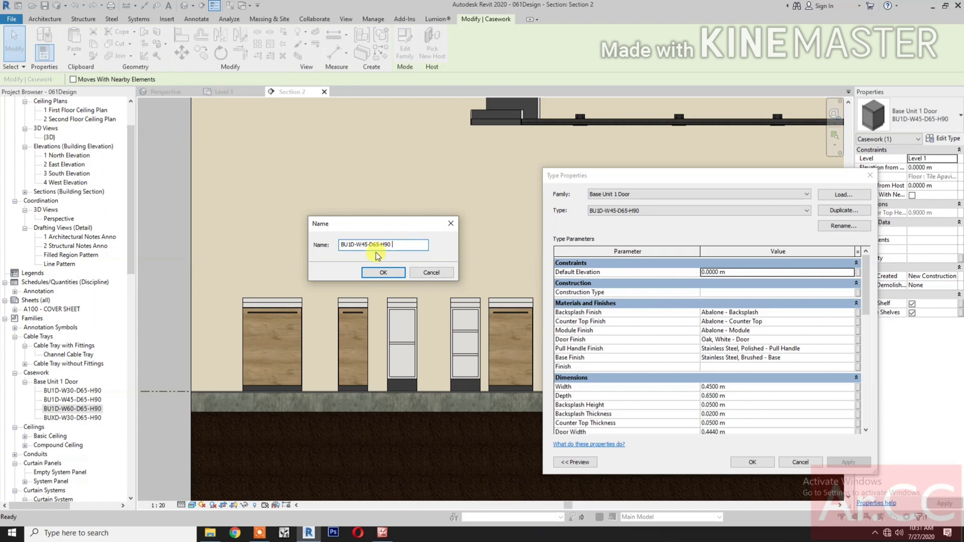
drag(356, 244, 368, 245)
click(368, 245)
key(BackSpace)
key(BackSpace)
text(90)
click(390, 271)
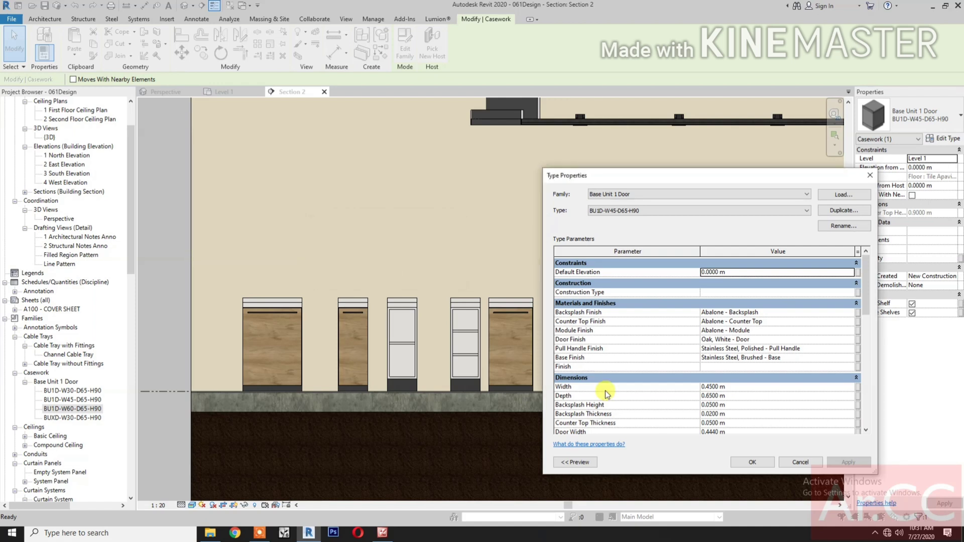
- Set the Width of the BU1D-W90-D65-H90 type to 0.9 m and apply it to the copied unit
click(729, 388)
key(BackSpace)
text(.9)
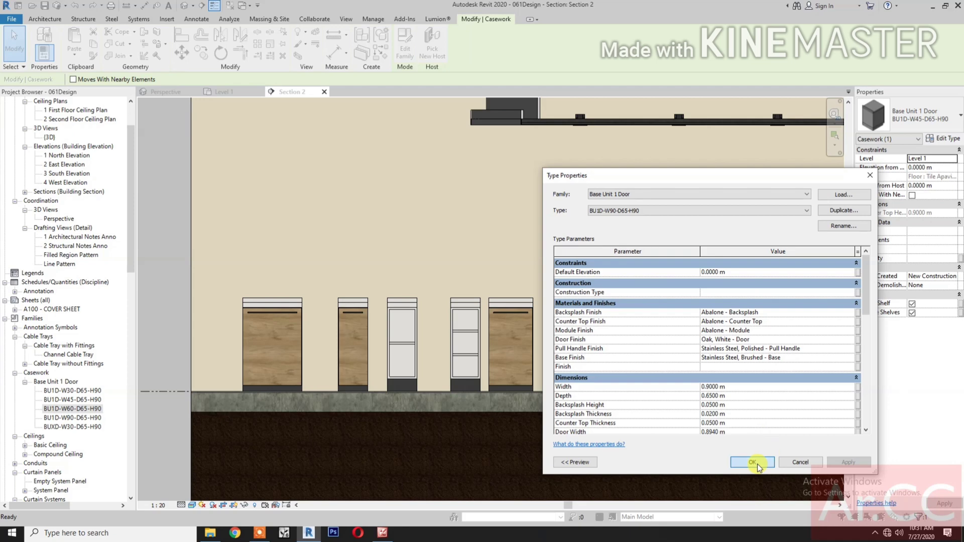
click(752, 462)
click(696, 343)
- Move the 0.9 m wide unit horizontally about 0.38 m along the wall, clear of the 0.45 m wide unit
click(565, 302)
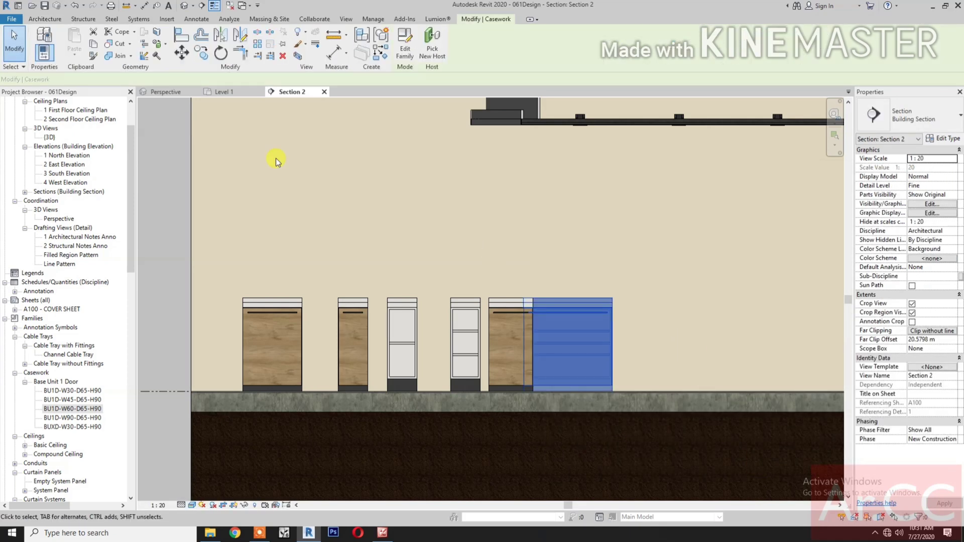
click(181, 52)
click(553, 245)
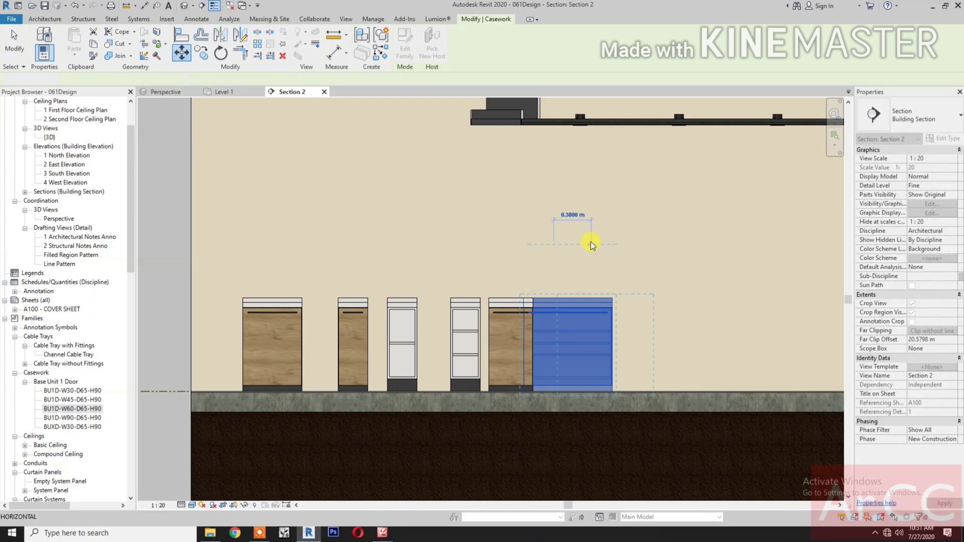
click(592, 243)
scroll(620, 427, down, 2)
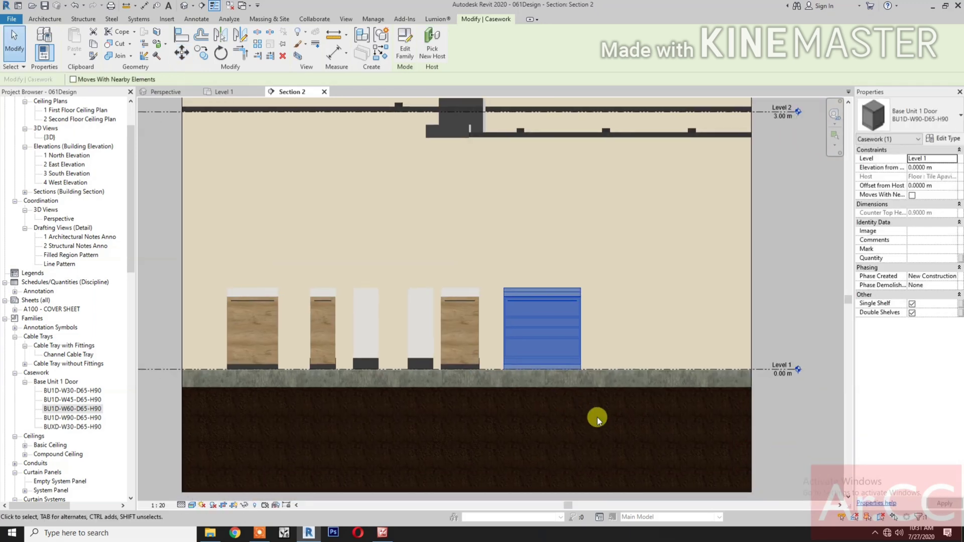
- Copy the 0.9 m wide unit horizontally about 1.06 m further along the wall
click(203, 53)
click(454, 213)
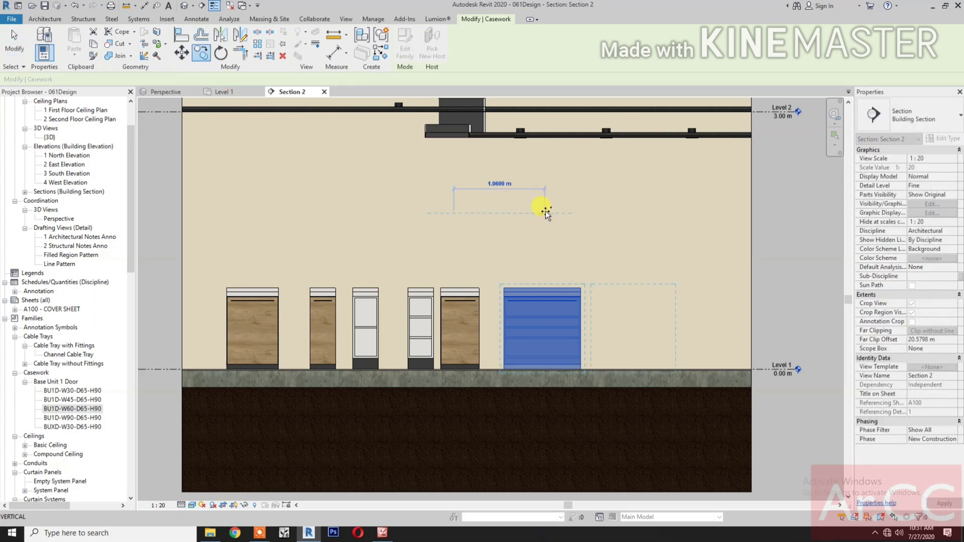
click(546, 212)
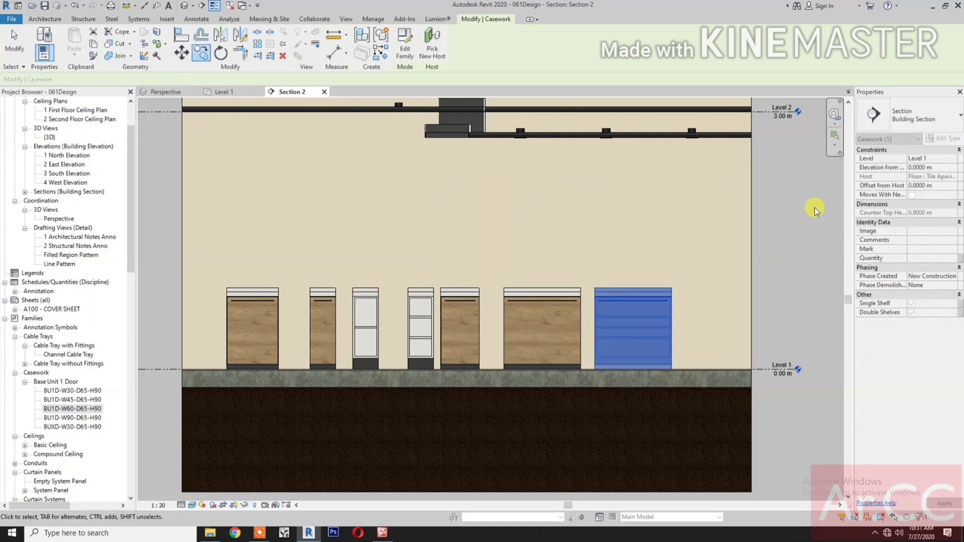
- Duplicate the copied unit's type under the name BUXD-W90-D65-H90
click(956, 141)
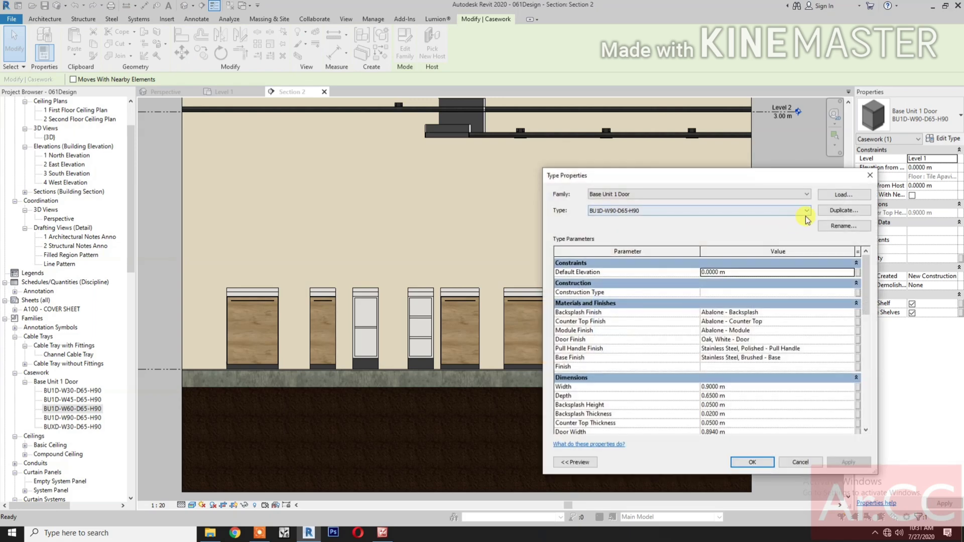
click(842, 212)
click(408, 246)
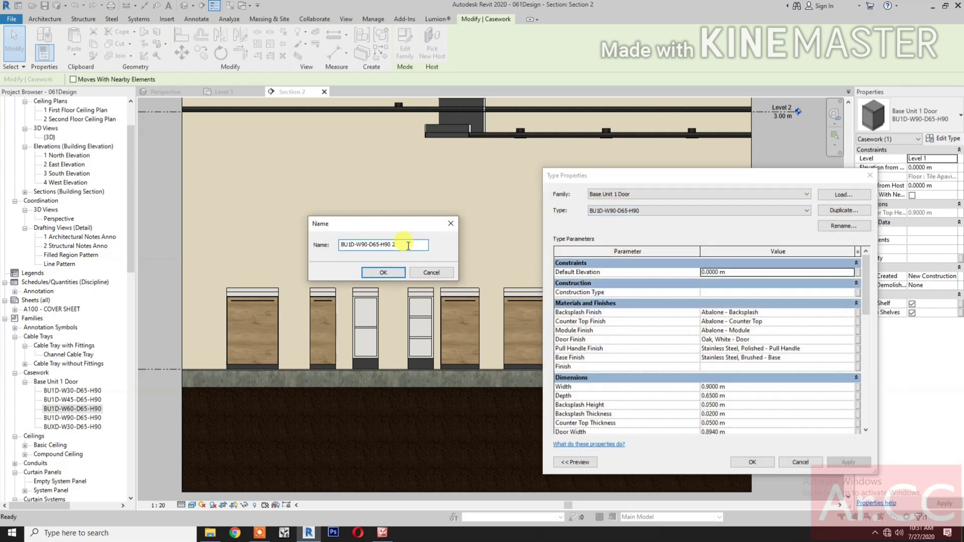
key(BackSpace)
key(BackSpace)
text(X)
click(381, 276)
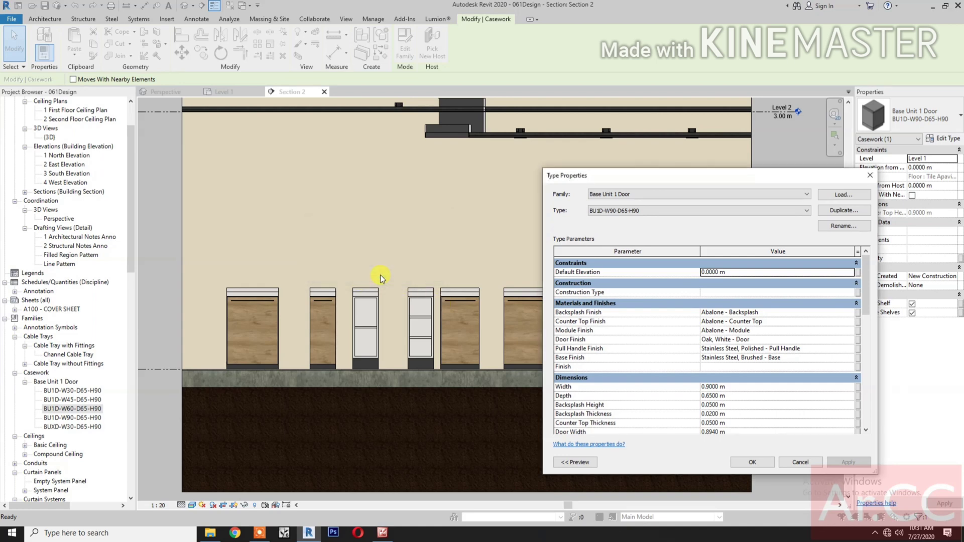
- Turn off Door On/Off for the BUXD-W90-D65-H90 type and apply it to the last unit
scroll(805, 403, down, 10)
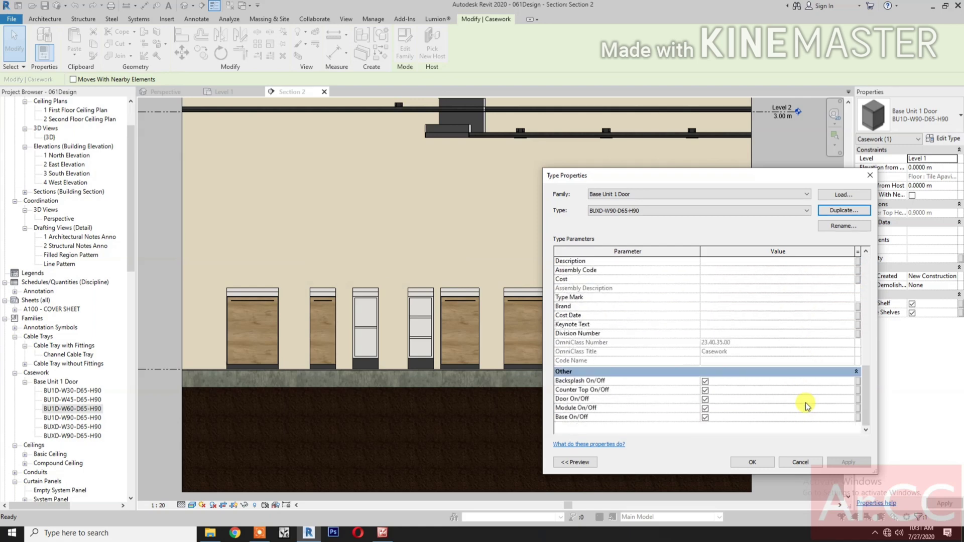
click(705, 400)
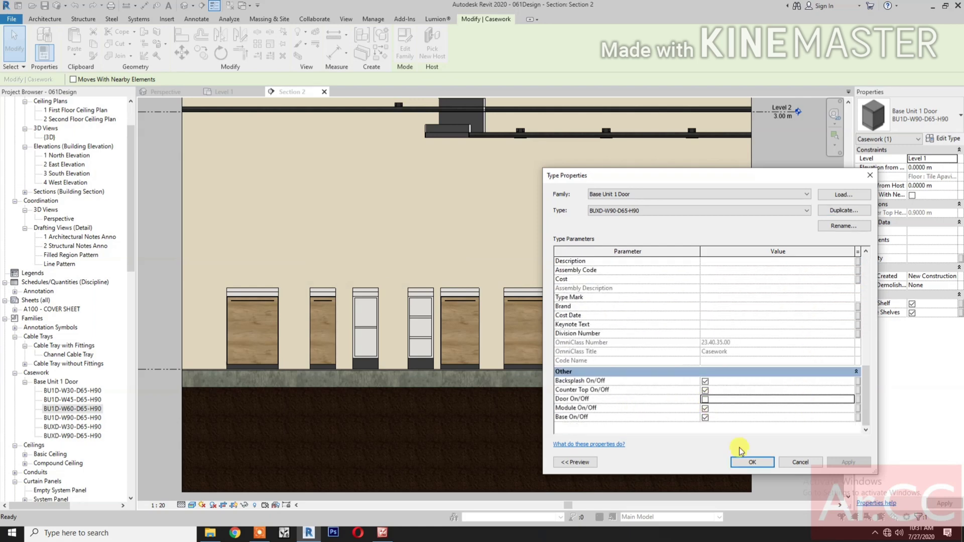
key(Return)
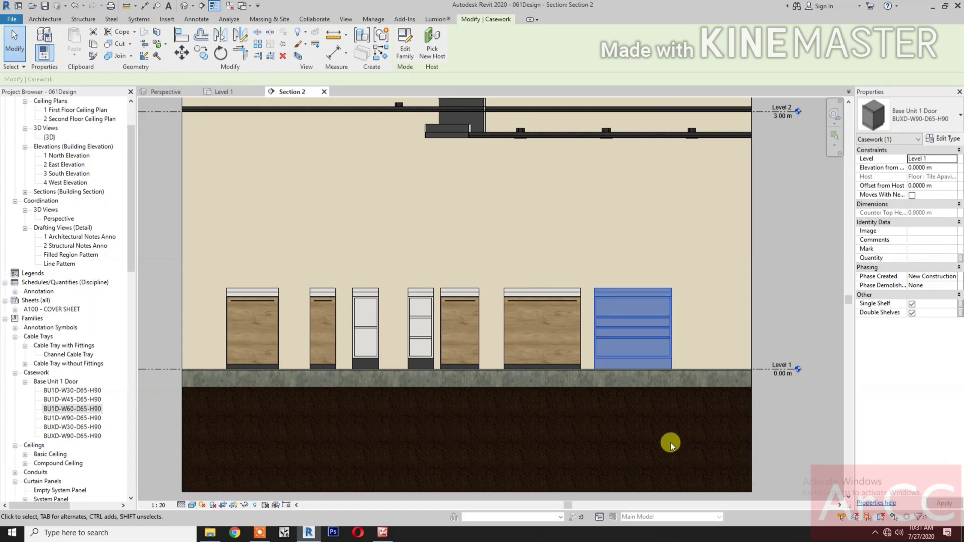
key(Escape)
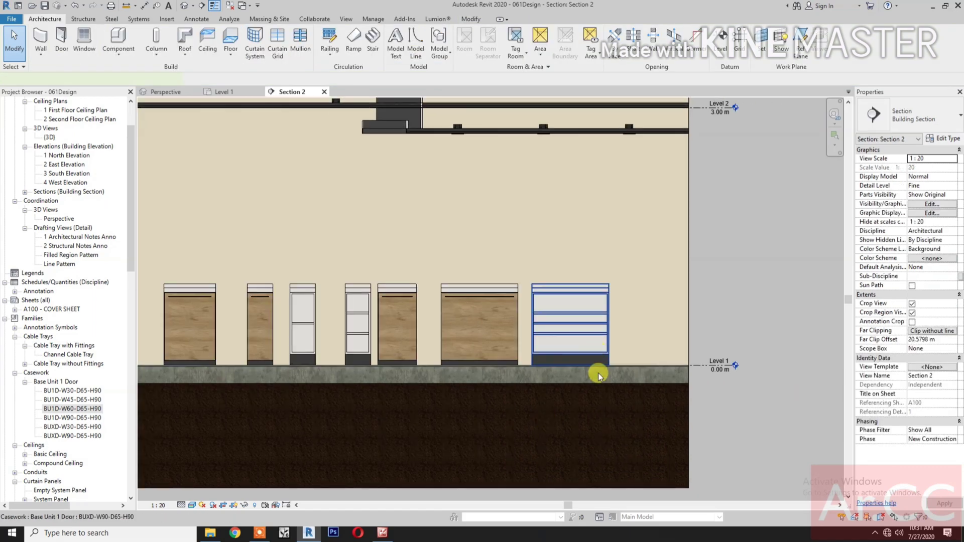
- Disable Double Shelves on the doorless 0.9 m wide unit, keeping only its single shelf
click(598, 372)
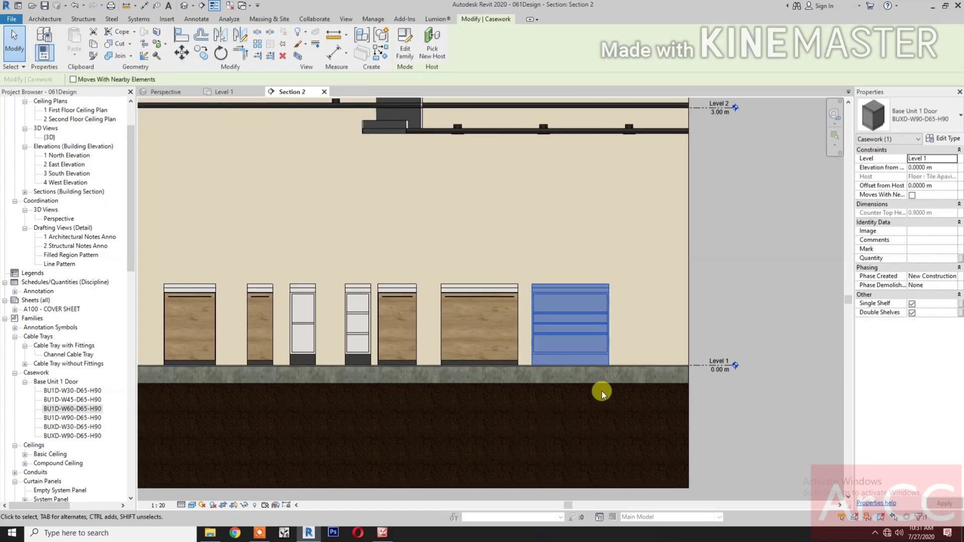
click(912, 314)
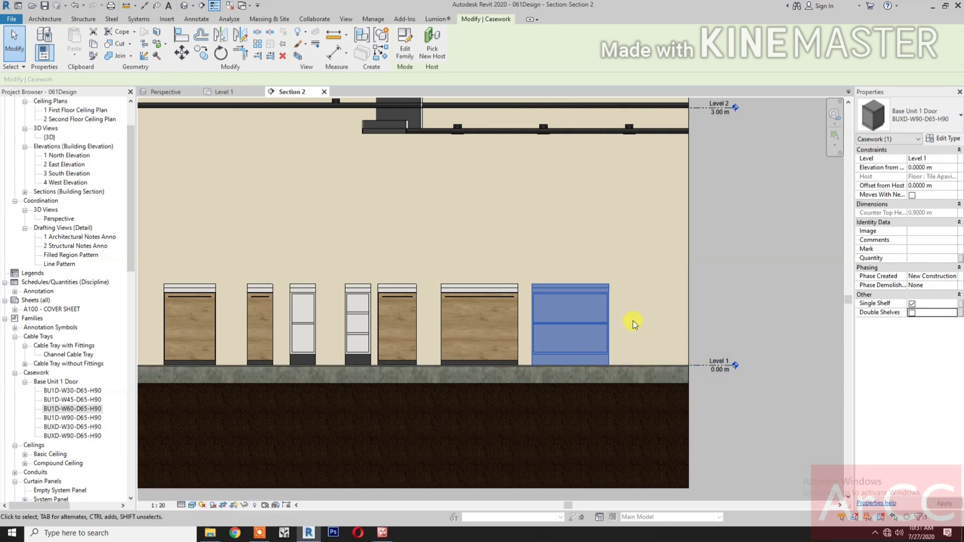
key(Escape)
- Align the three 0.3 m wide units edge to edge in a row, starting from the side of the 0.6 m unit
middle_drag(452, 425, 510, 424)
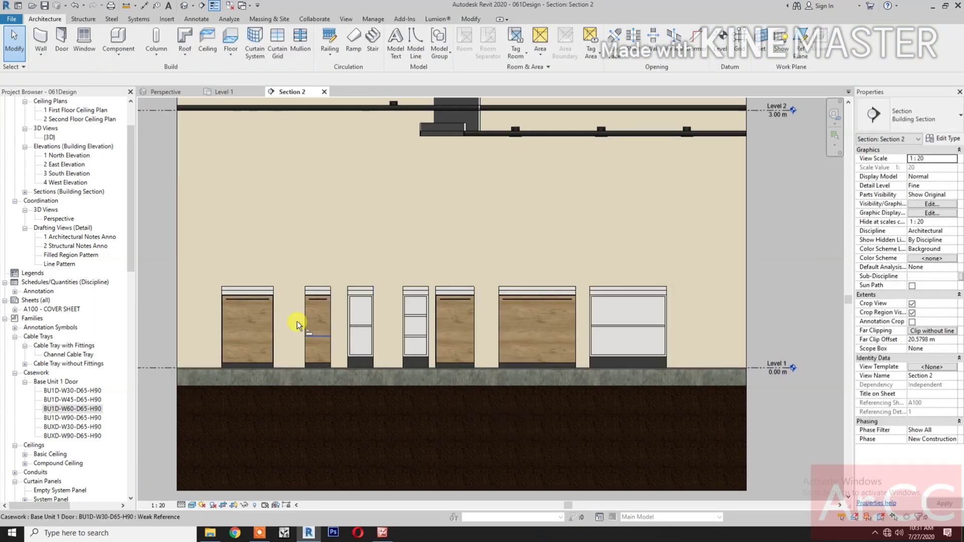
scroll(275, 281, up, 2)
key(l)
scroll(273, 297, up, 1)
click(279, 293)
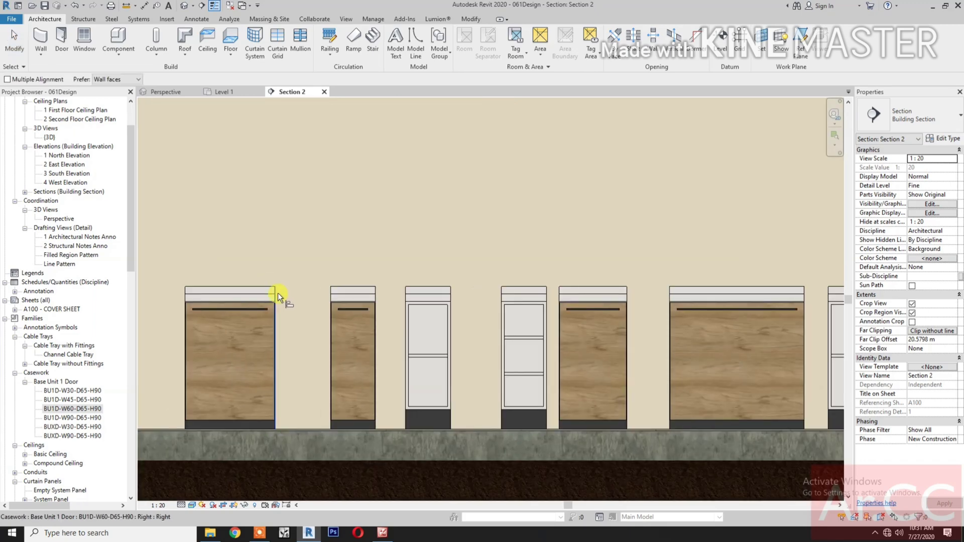
click(330, 294)
click(318, 289)
click(403, 291)
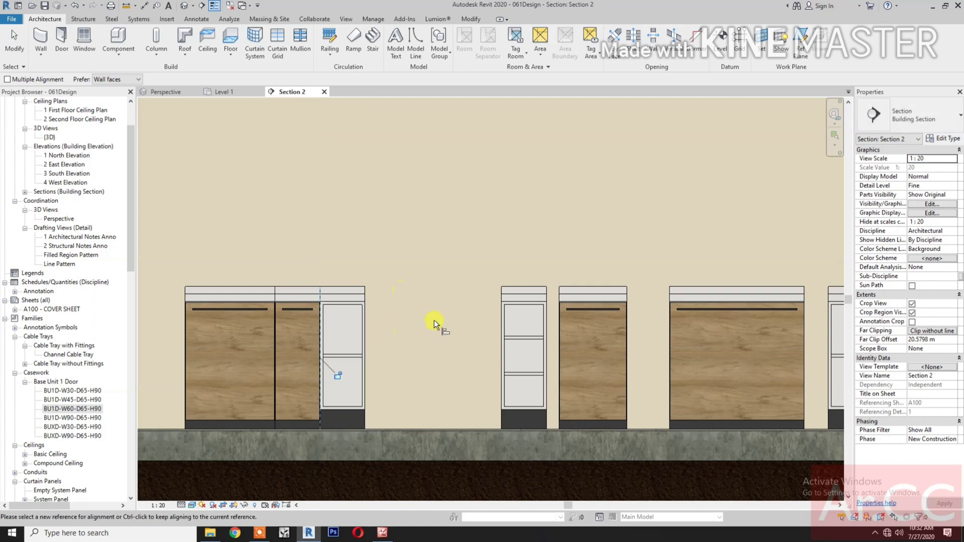
click(366, 294)
click(497, 290)
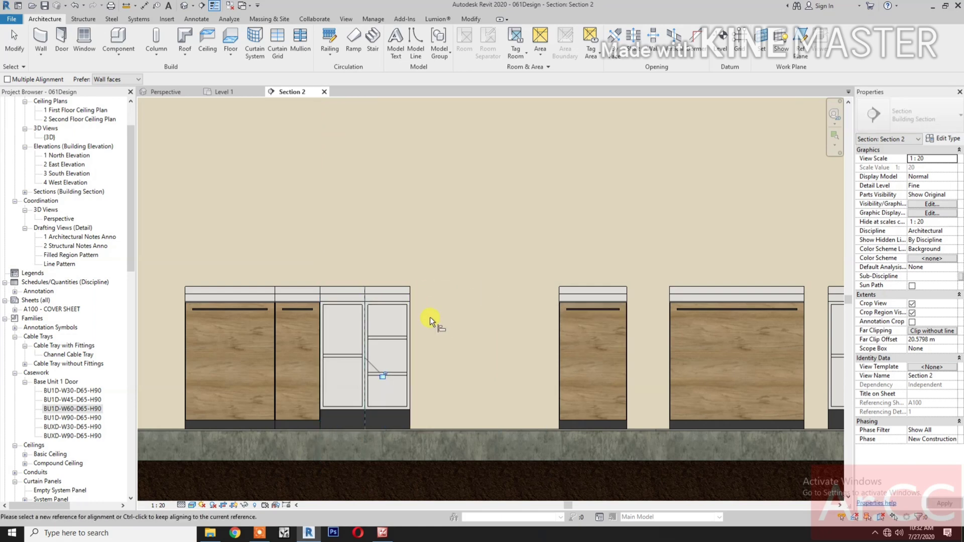
- Align the 0.45 m unit and both 0.9 m wide units edge to edge with the end of the joined row
click(444, 295)
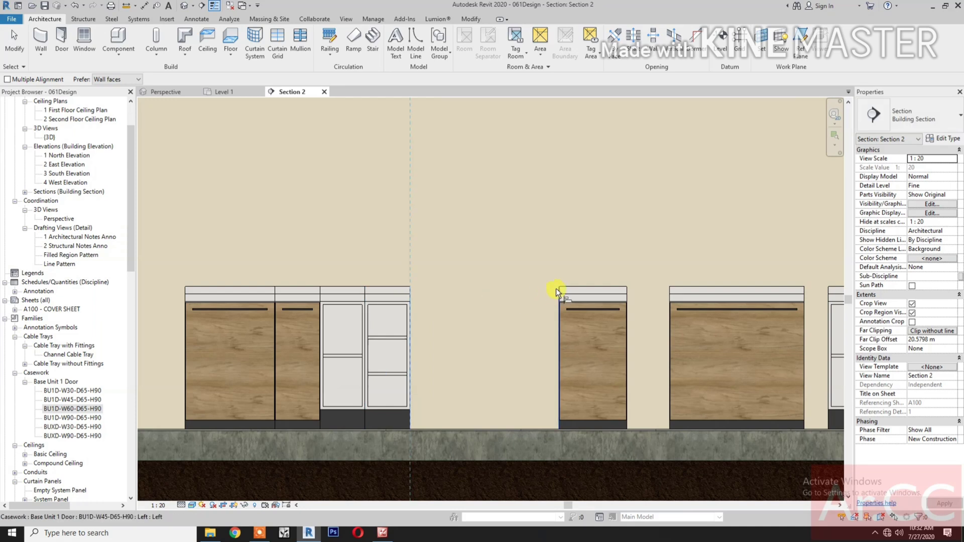
click(557, 289)
click(476, 289)
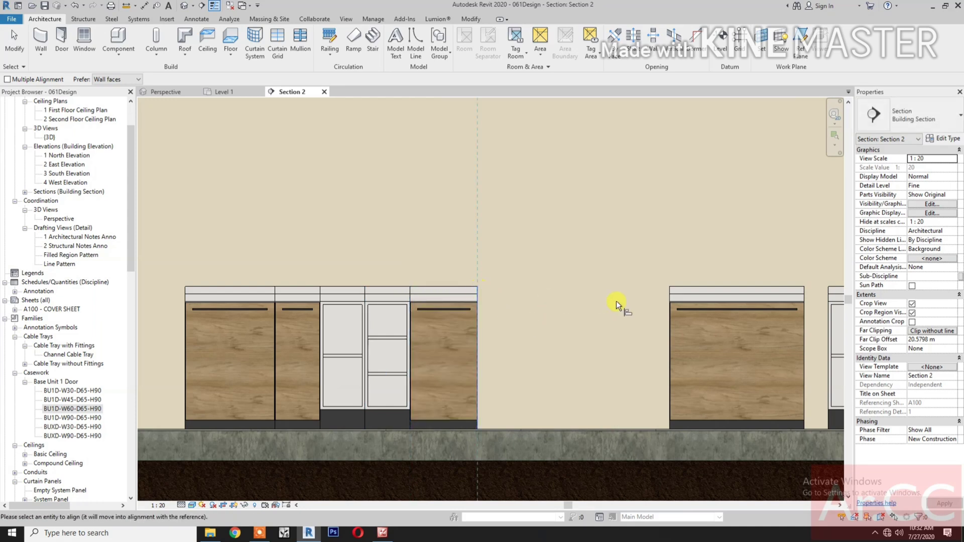
click(669, 289)
middle_drag(528, 370, 442, 343)
scroll(448, 341, down, 3)
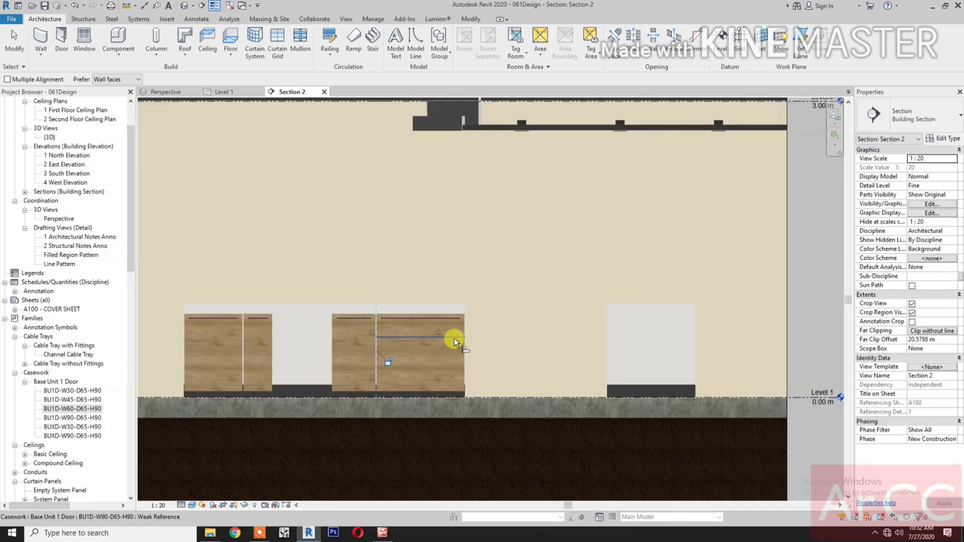
click(466, 308)
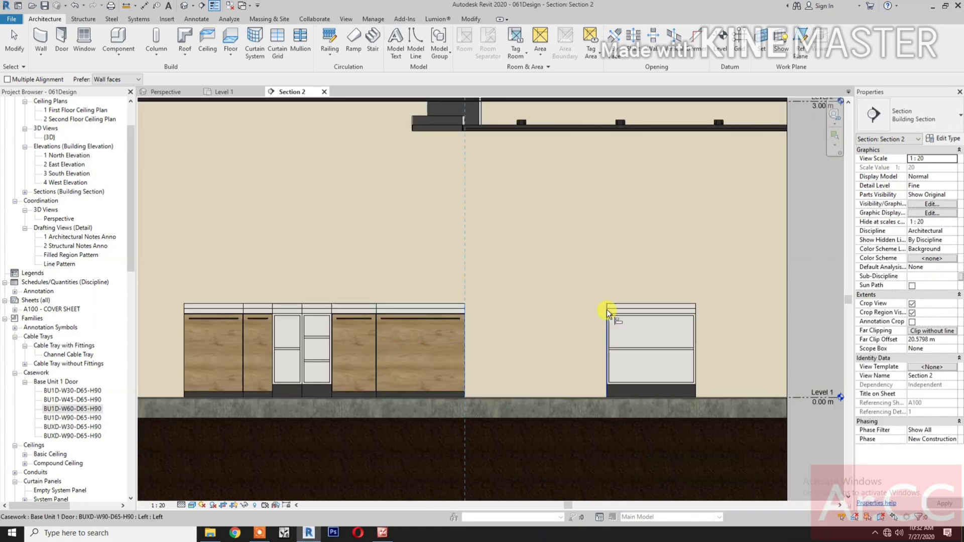
click(607, 309)
key(Escape)
key(Escape)
- Copy the doorless 0.9 m wide unit horizontally by 0.9 m so the copy adjoins it
click(510, 315)
click(201, 52)
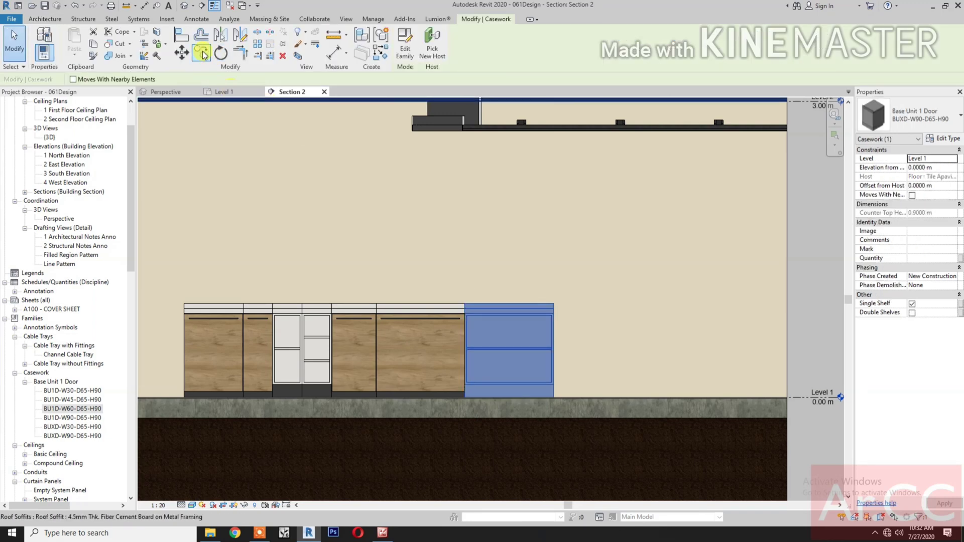
click(473, 242)
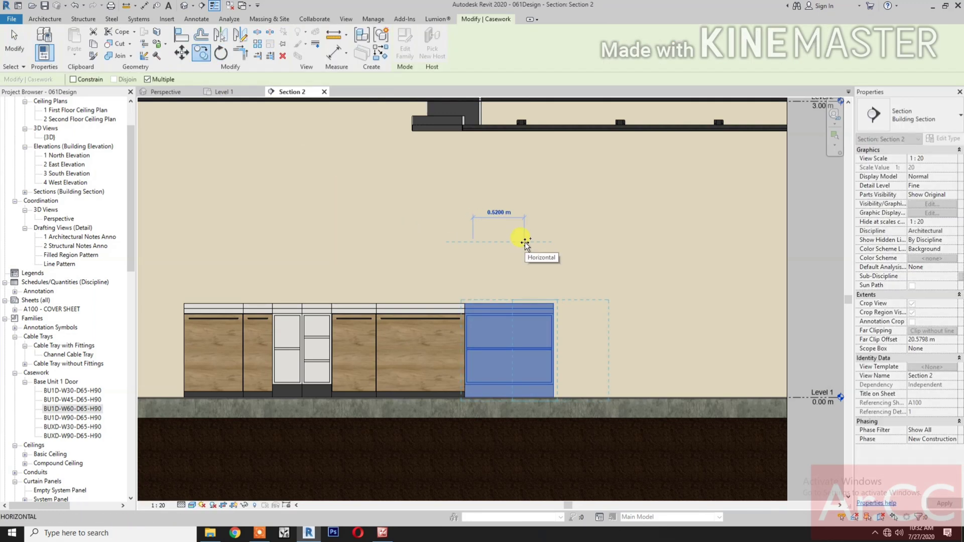
text(.9)
key(Return)
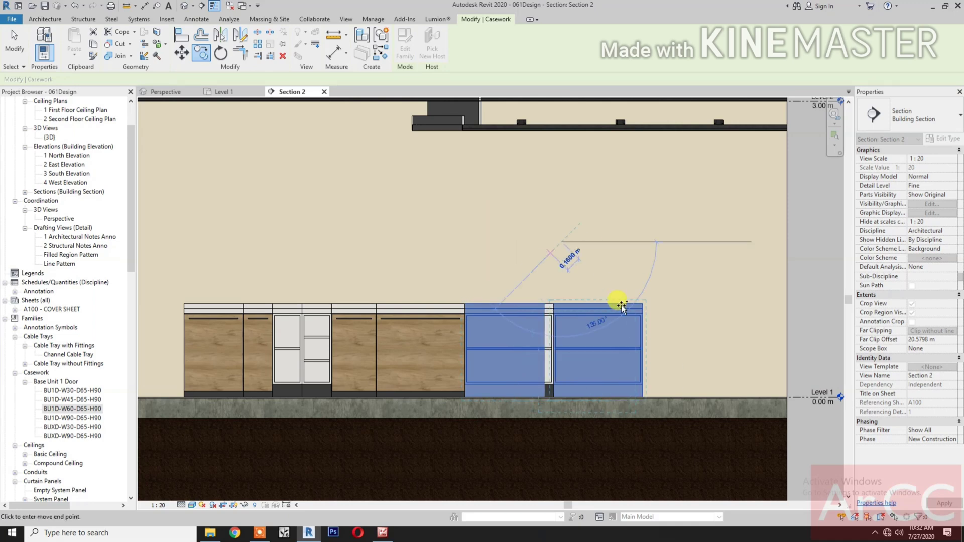
key(Escape)
scroll(618, 387, up, 2)
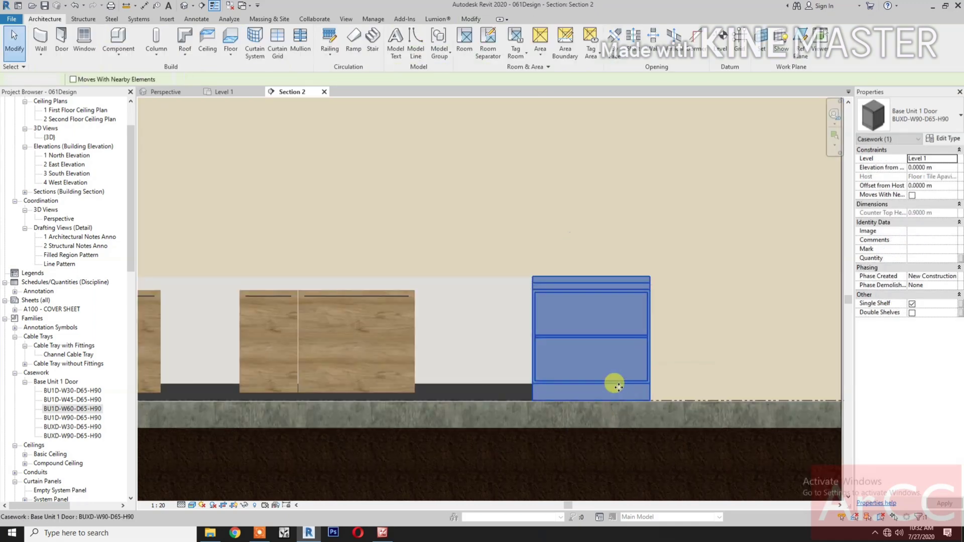
key(Escape)
- Disable Single Shelf and enable Double Shelves on the copied unit at the end of the row
click(635, 341)
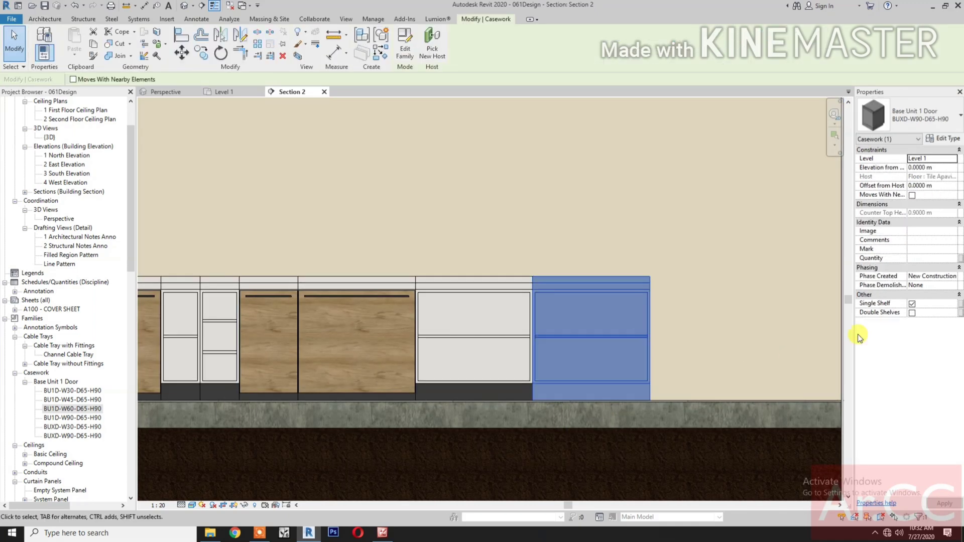
click(912, 303)
click(912, 313)
click(763, 348)
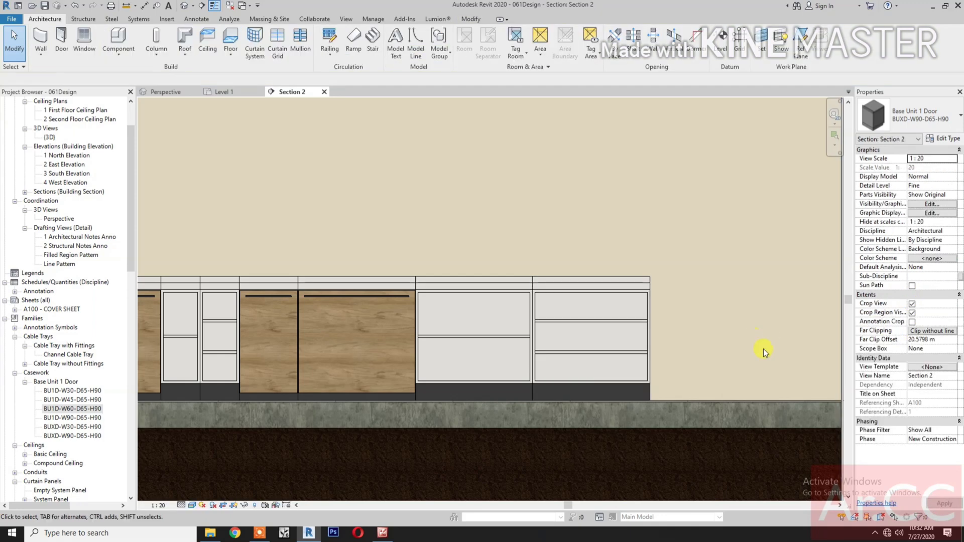
scroll(661, 392, down, 4)
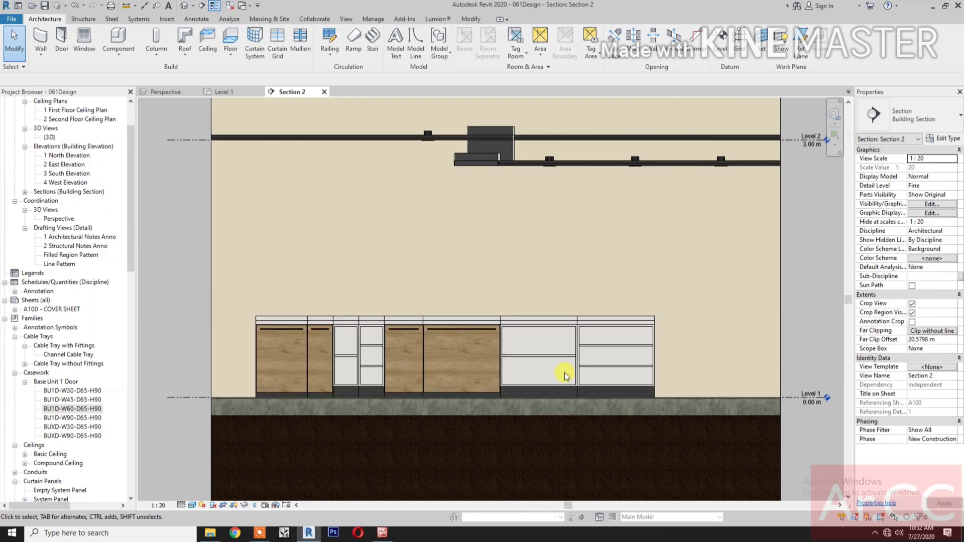
- In the Perspective view, hide the joint lines across the counter tops using Linework with the <Invisible lines> style
click(170, 92)
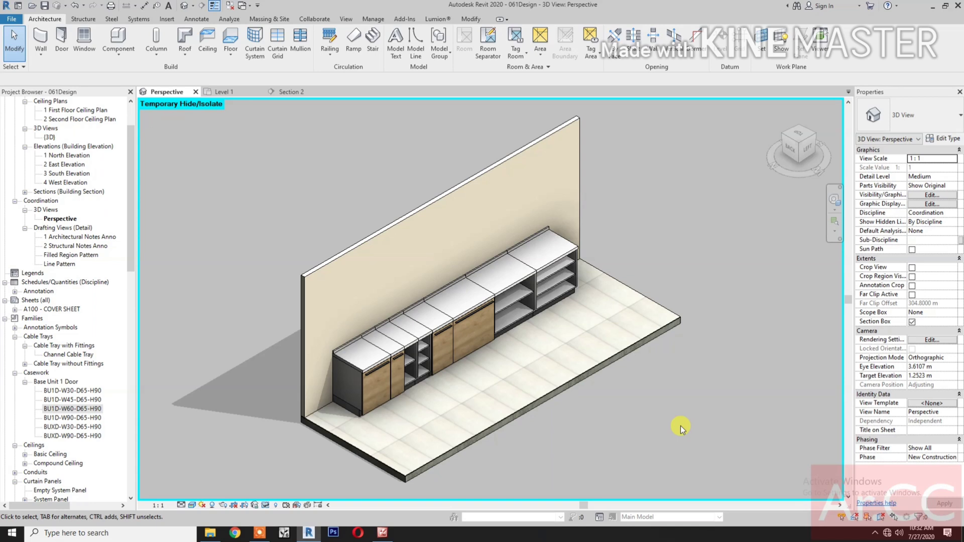
click(472, 20)
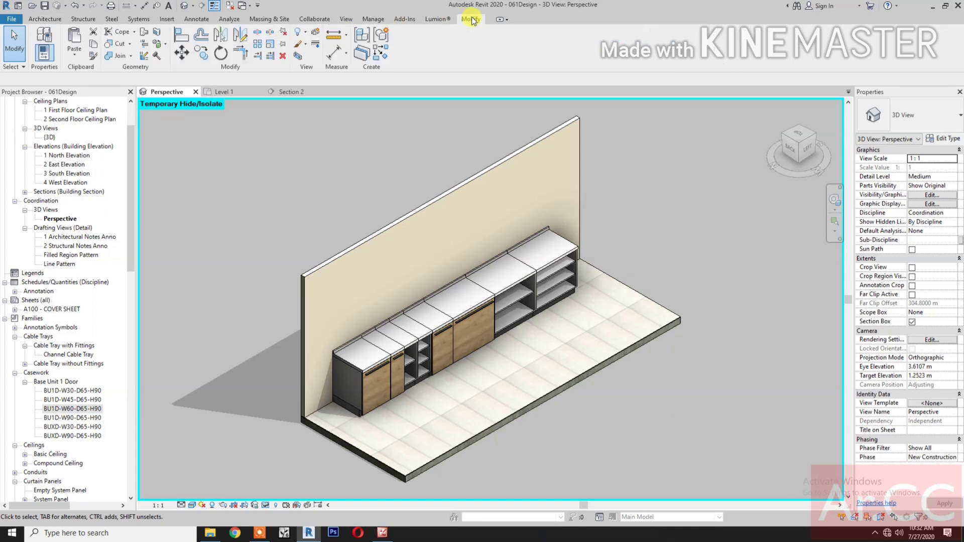
click(317, 45)
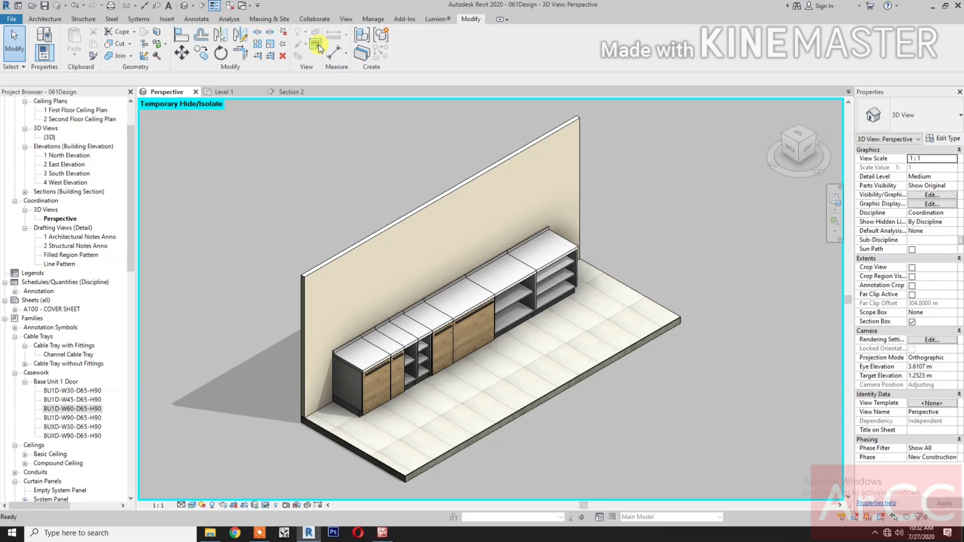
click(388, 339)
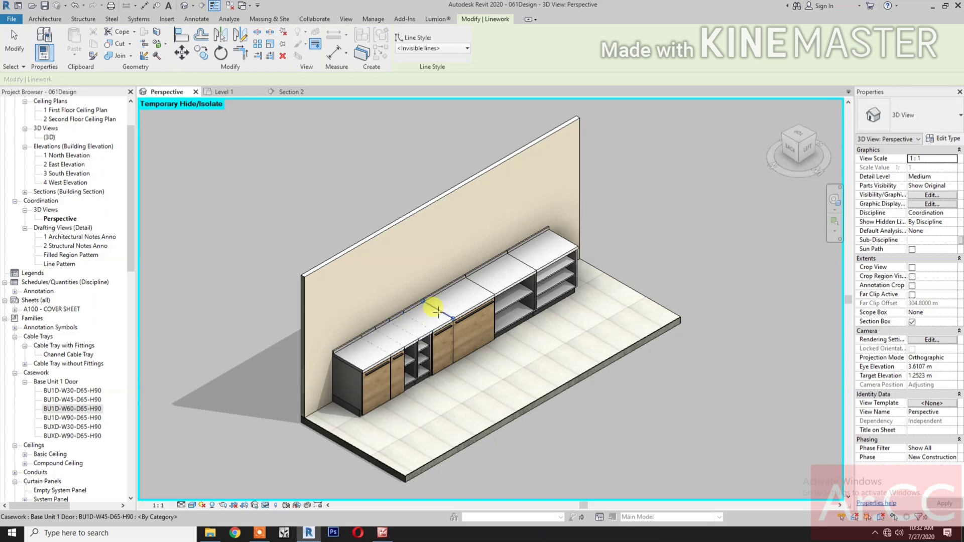
click(479, 285)
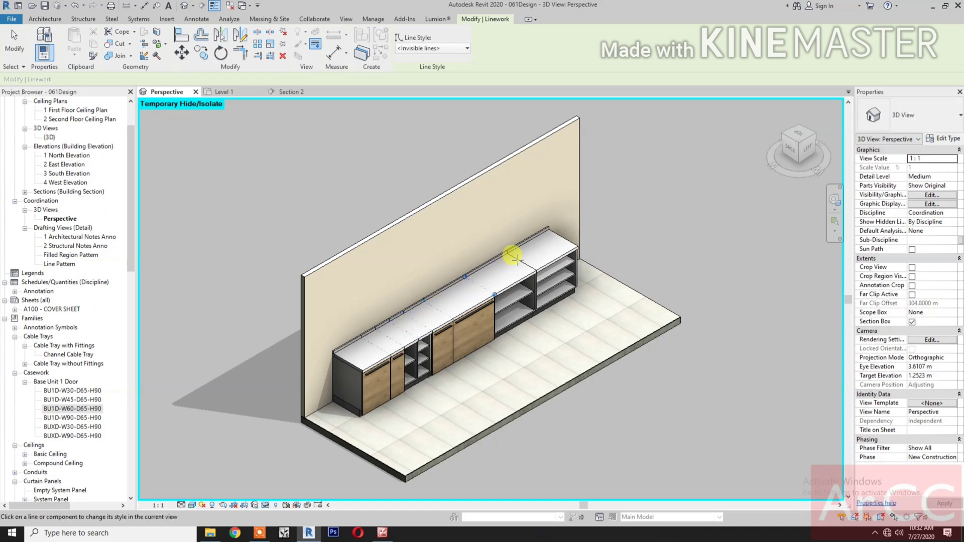
key(Escape)
key(Escape)
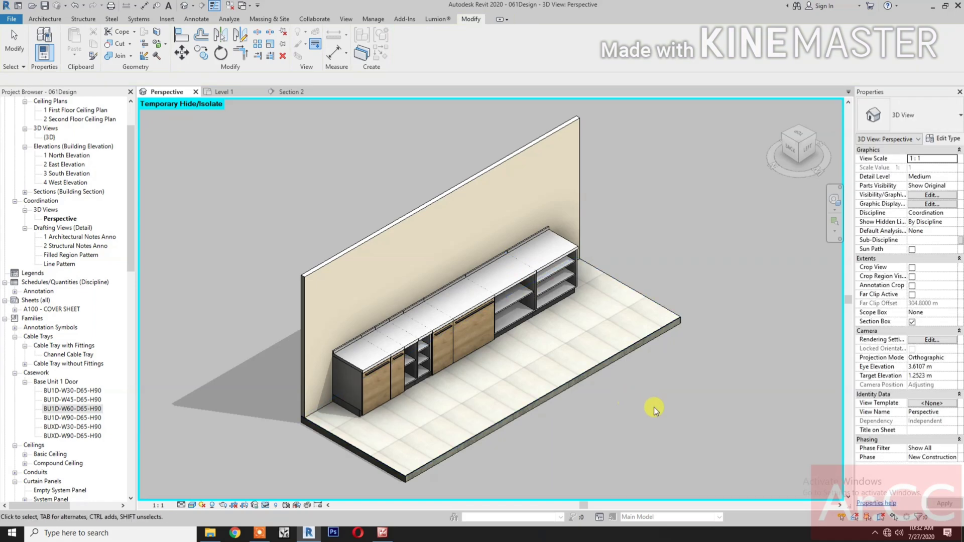